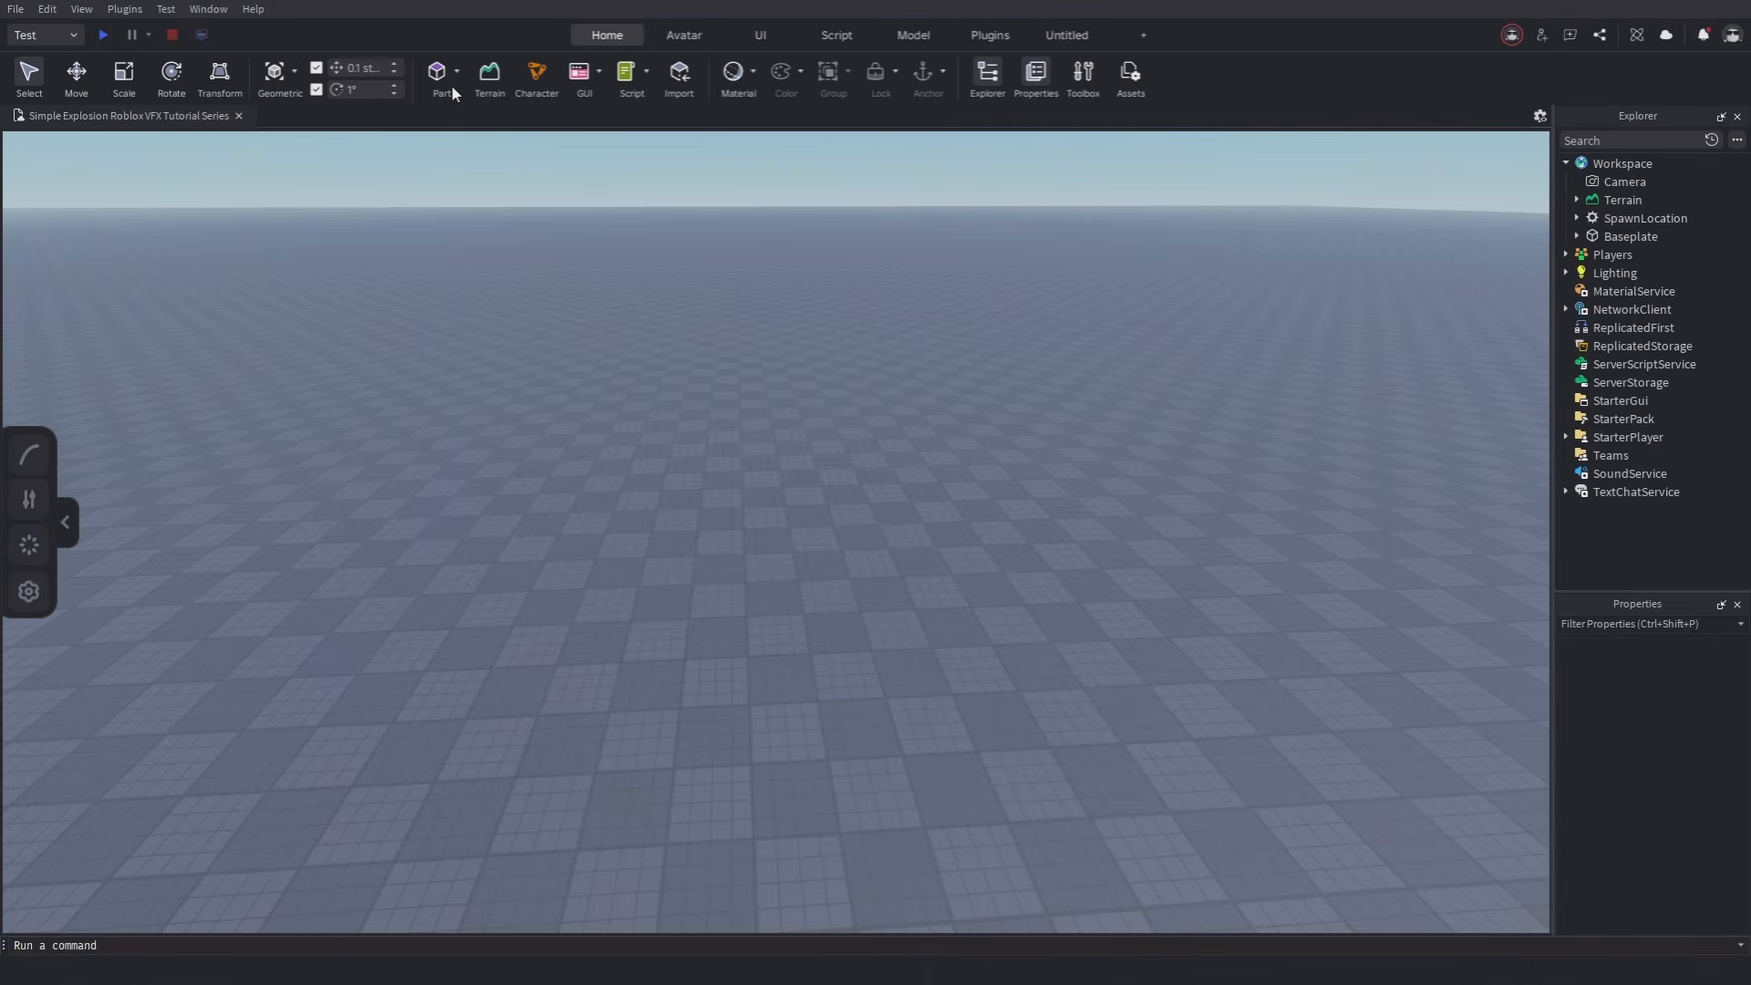
Insert a new part in the Workspace with transparency 0.8 and add an Attachment inside it.
click(441, 73)
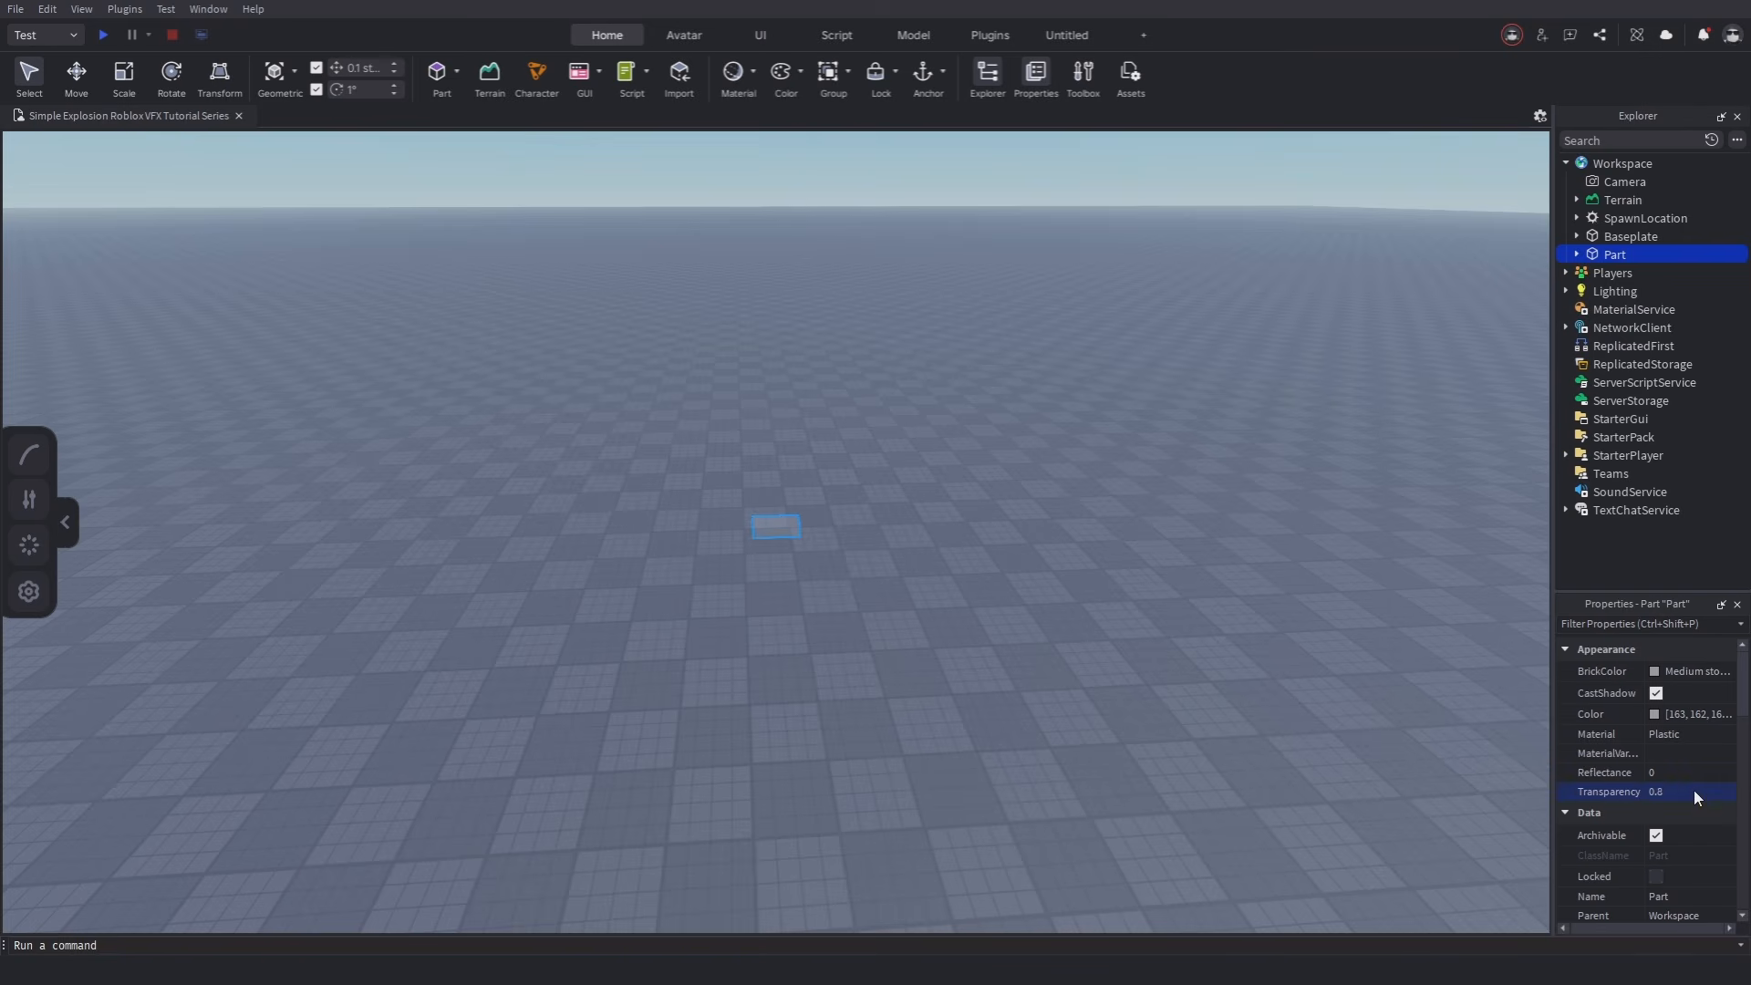
click(1637, 254)
text(att)
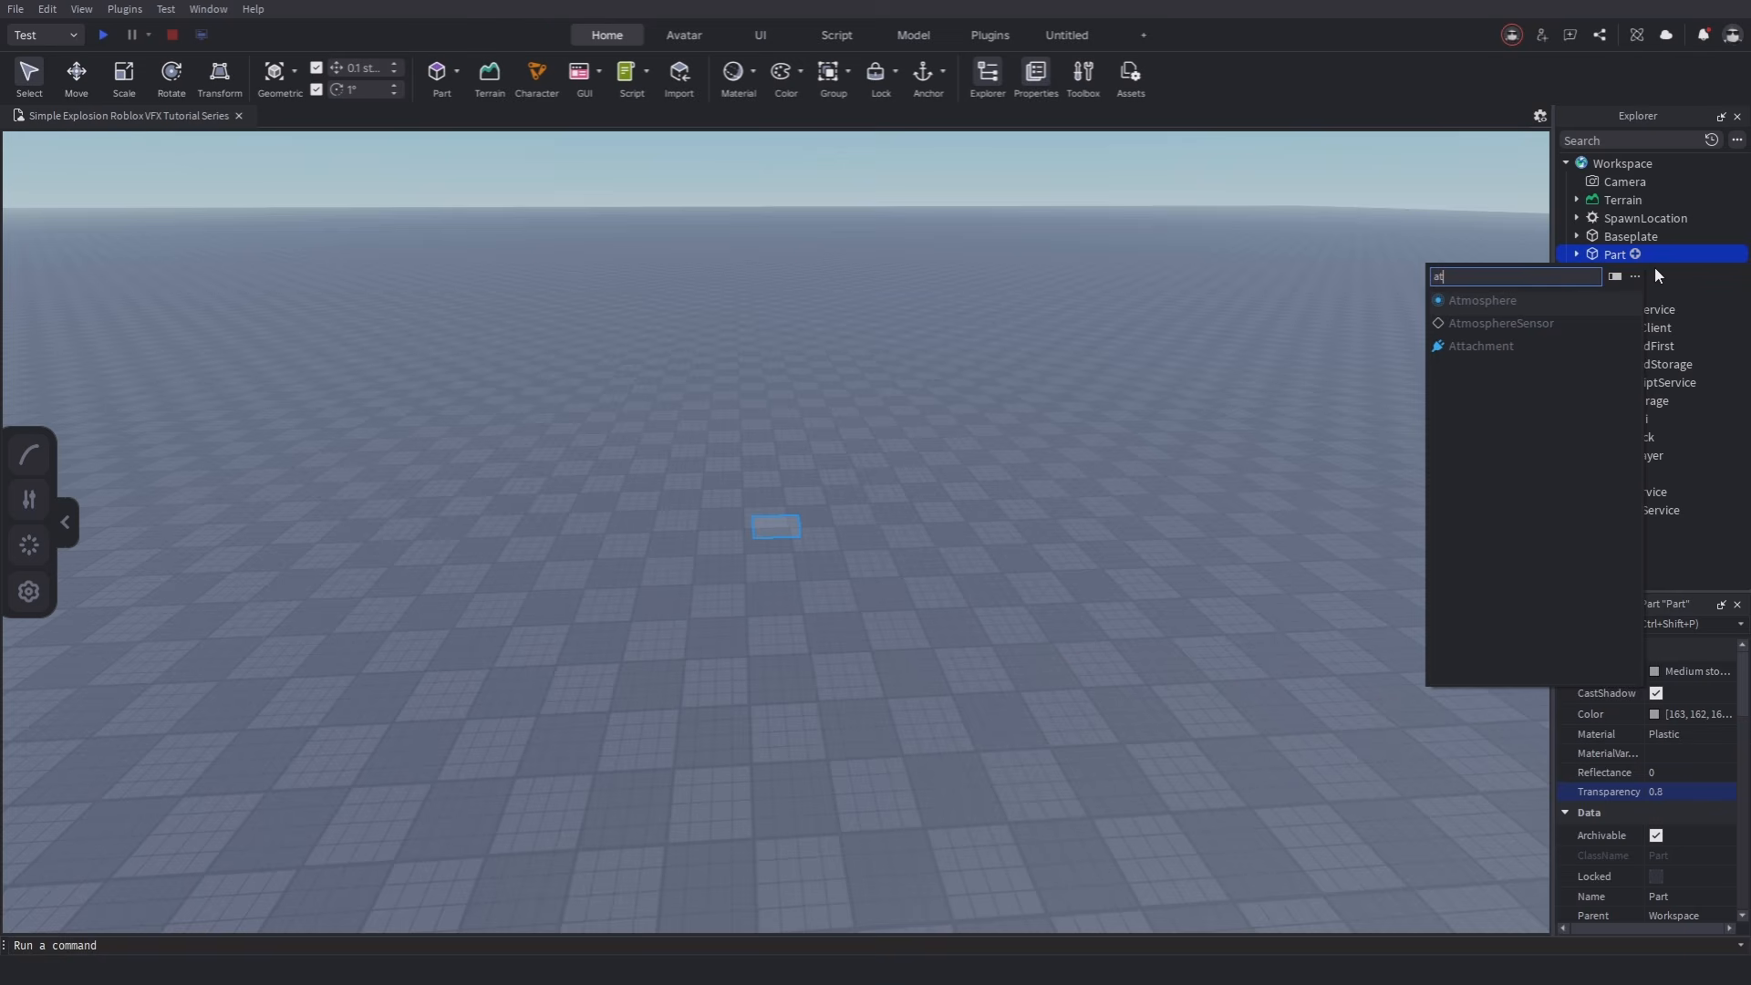
key(Return)
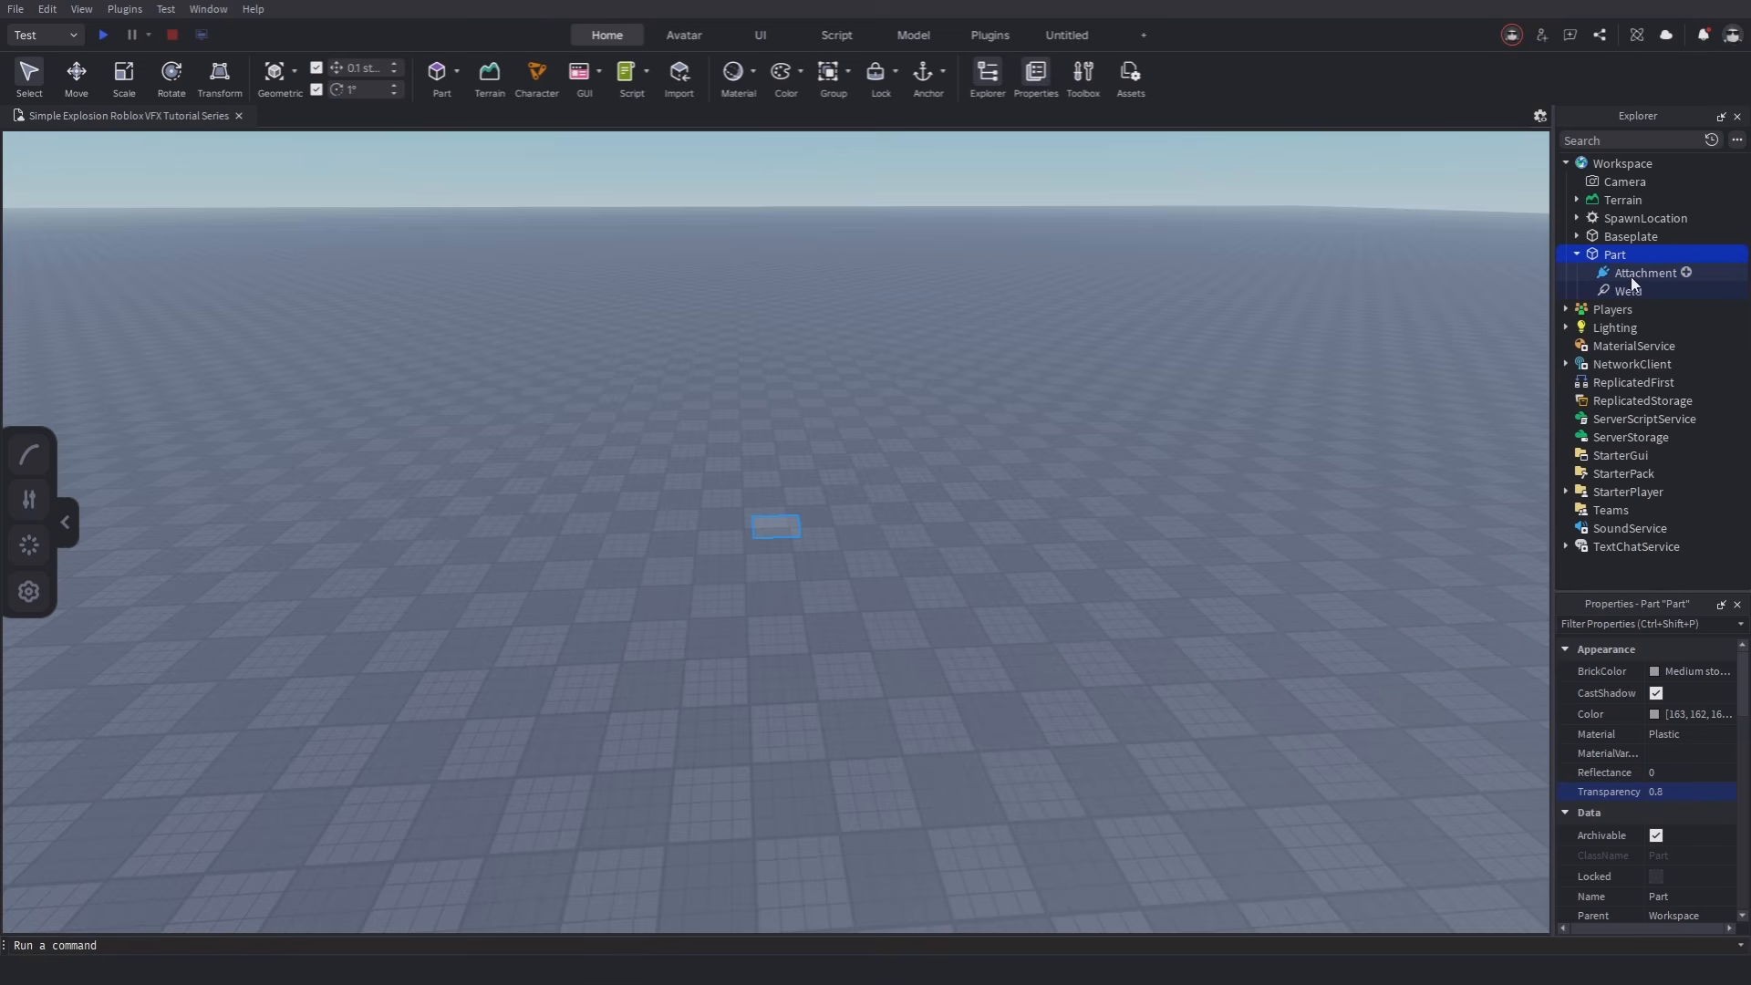
Add a ParticleEmitter inside the part's Attachment.
click(1686, 273)
text(part)
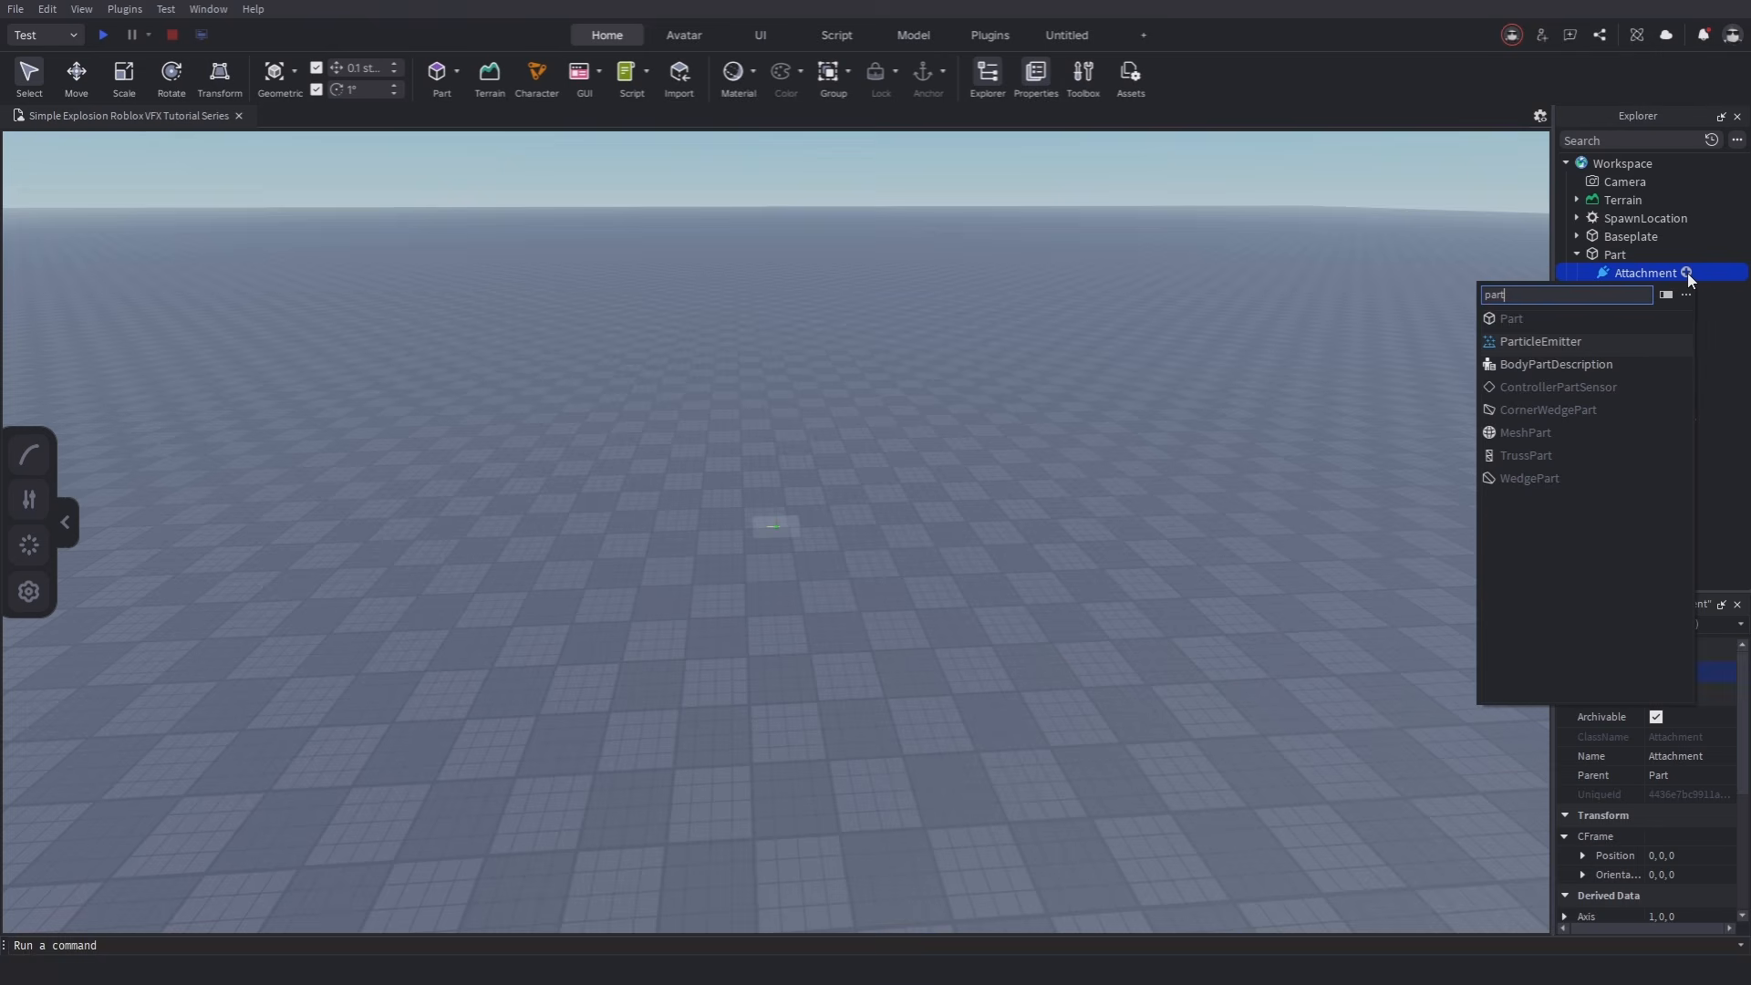
key(Return)
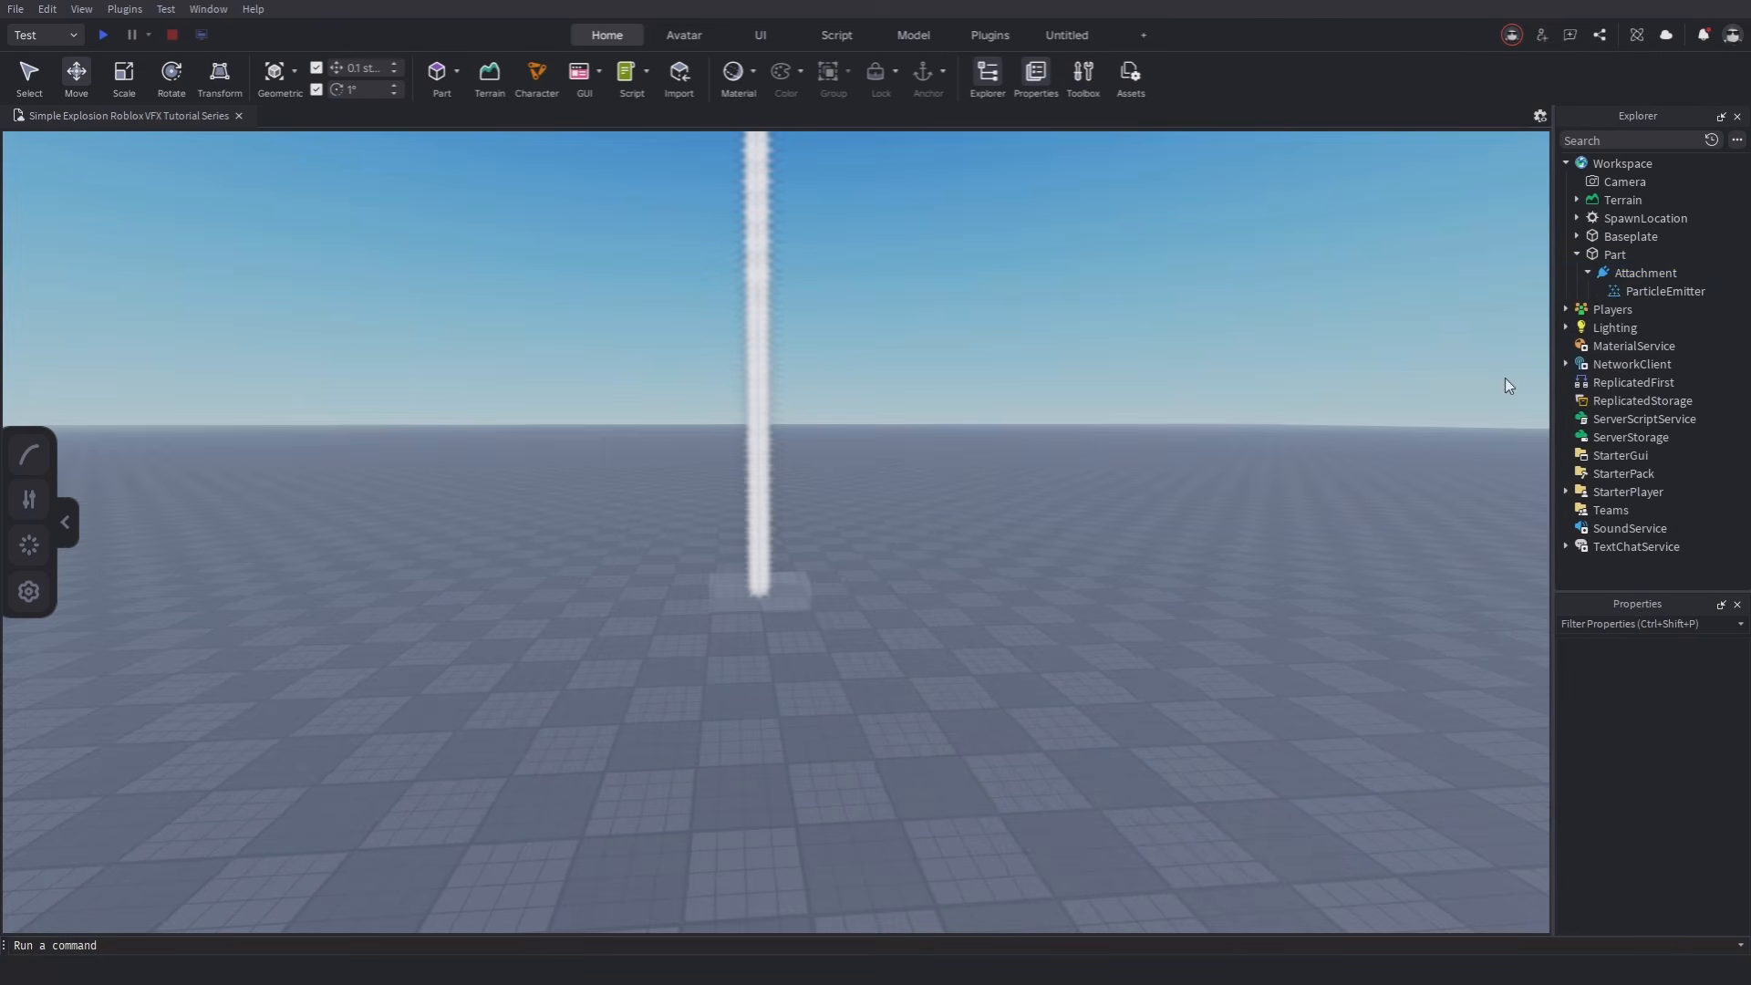
Set the ParticleEmitter's LightEmission to 1 and its LightInfluence to 0.
click(1612, 293)
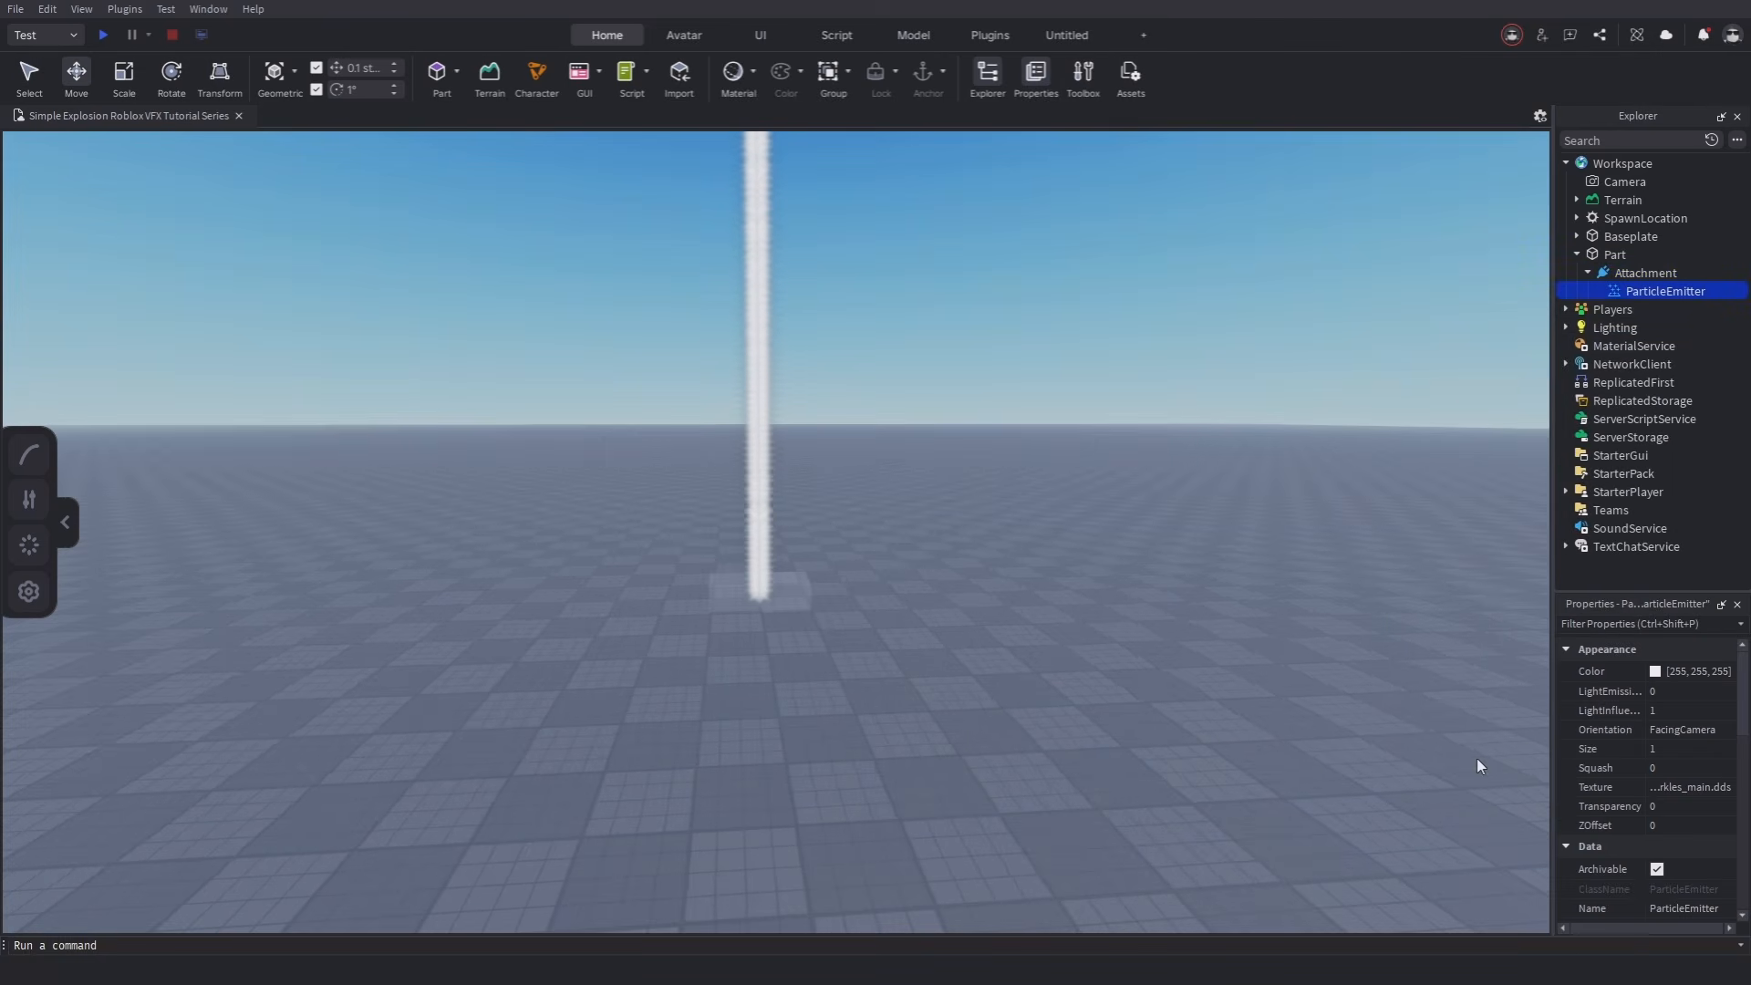
click(1677, 691)
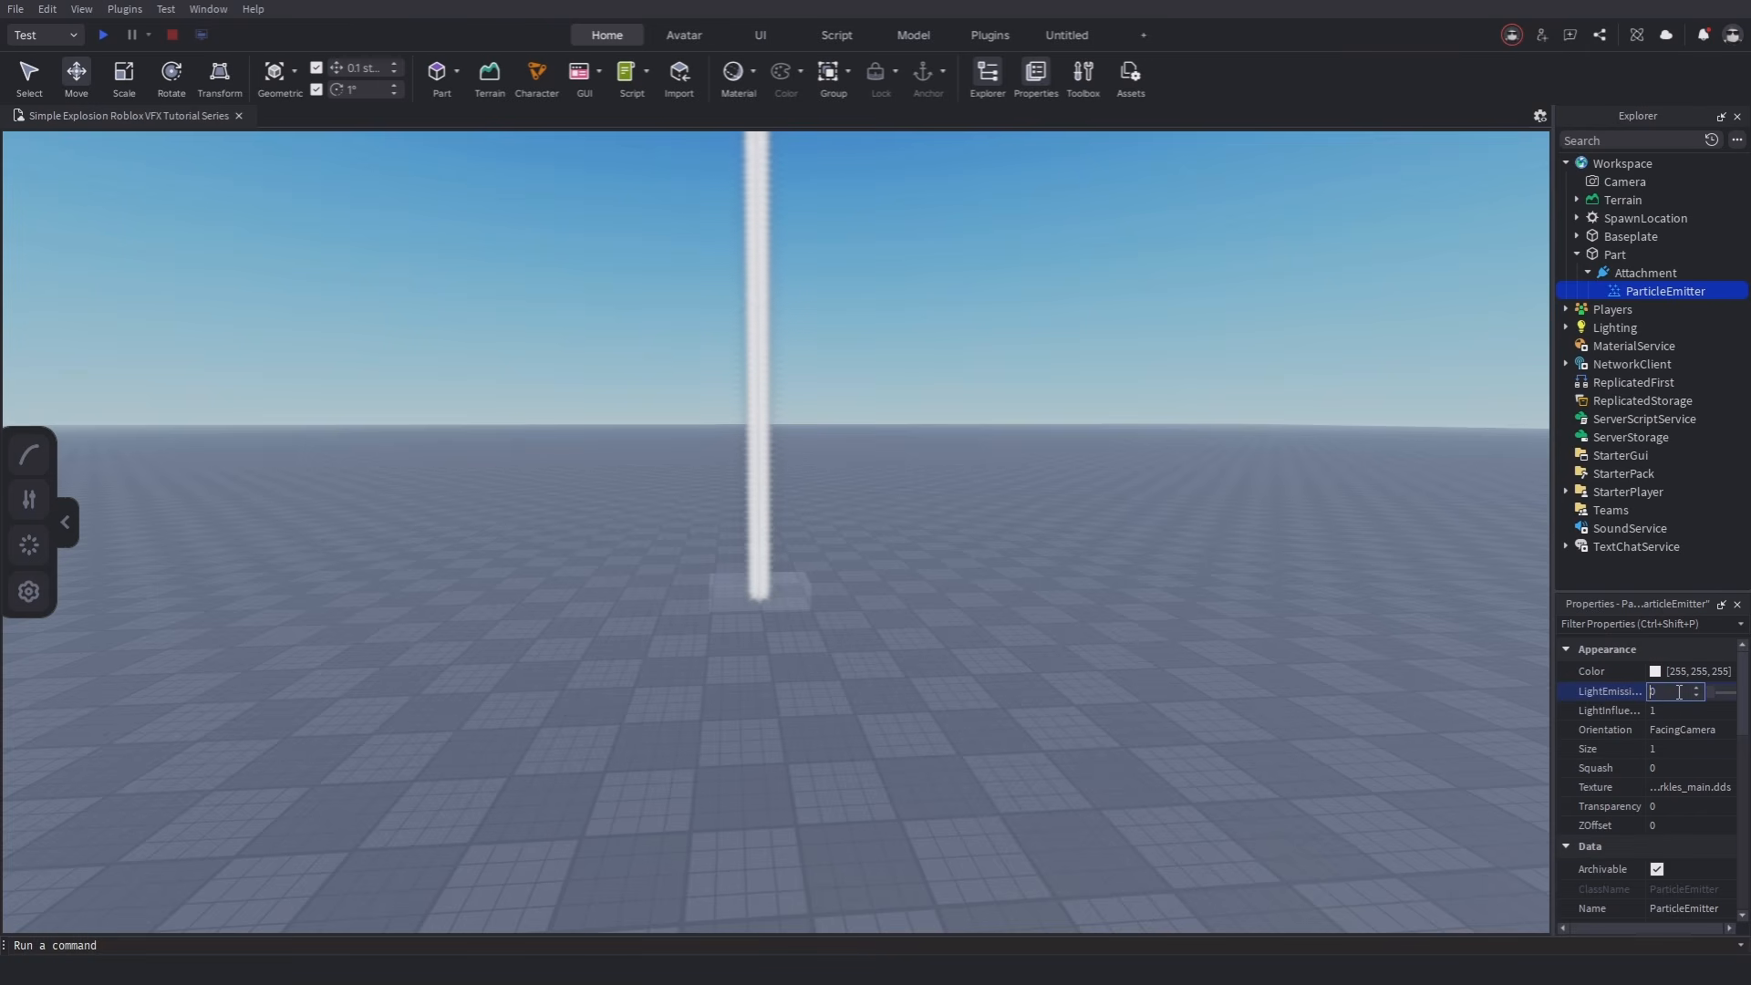
text(1)
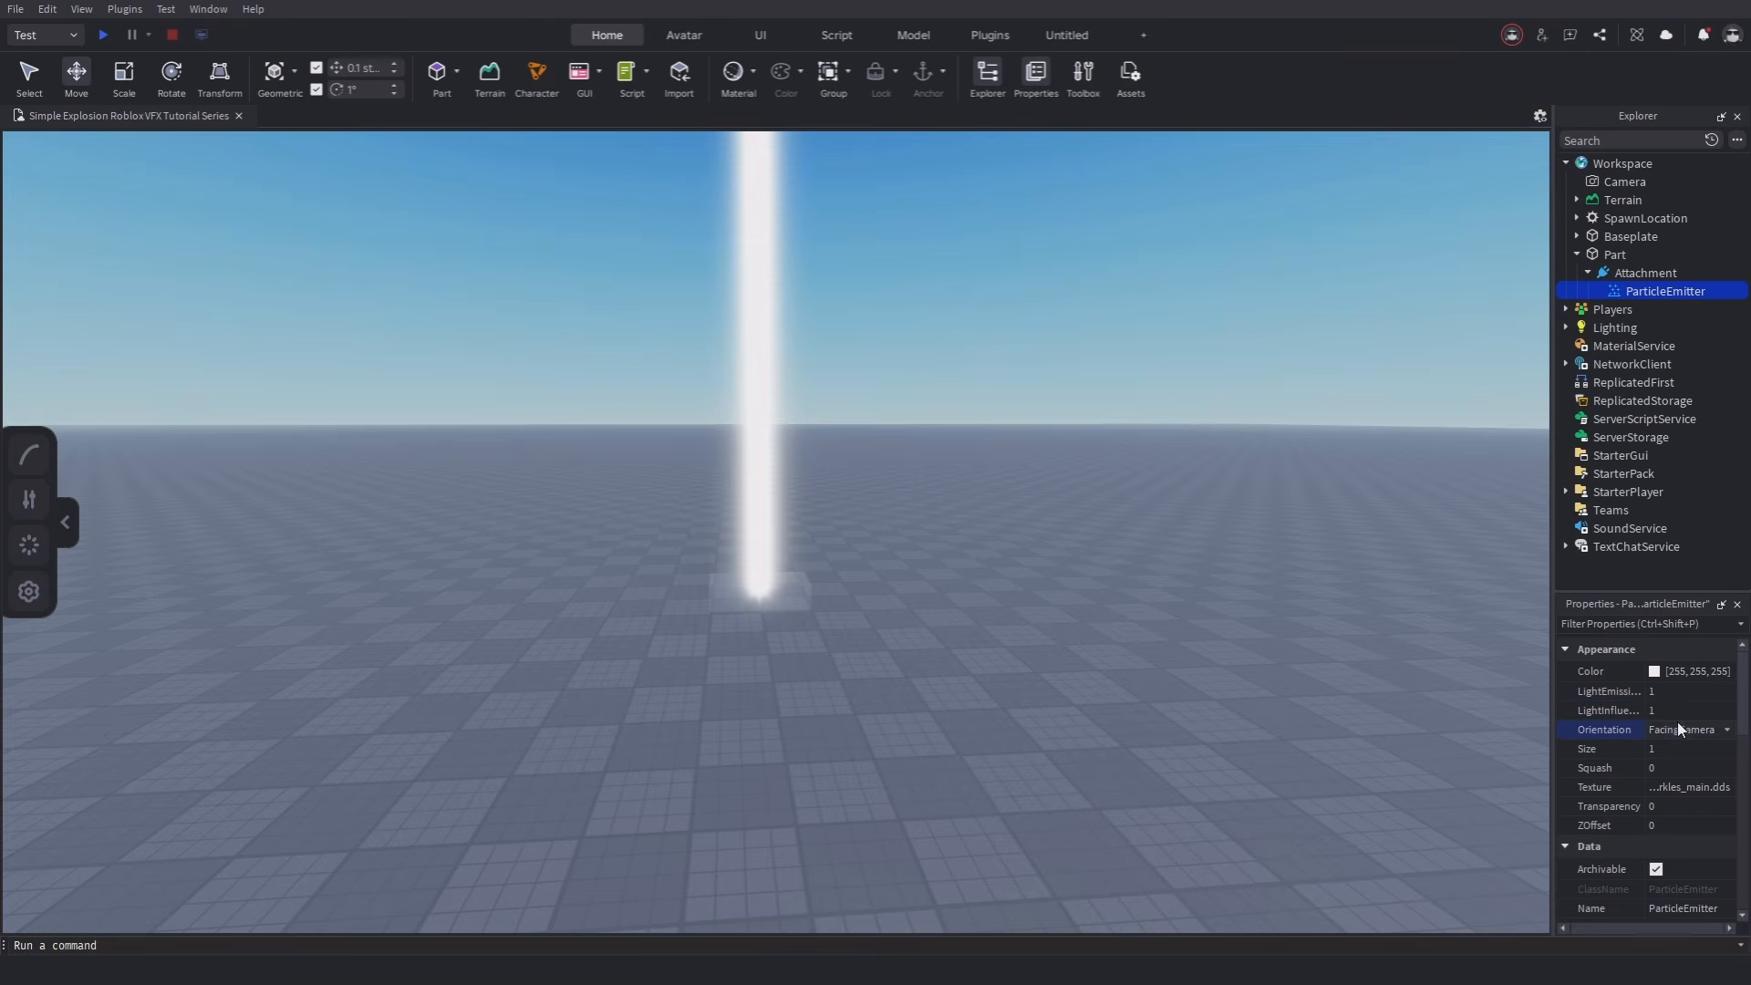
click(1686, 715)
text(0)
key(Return)
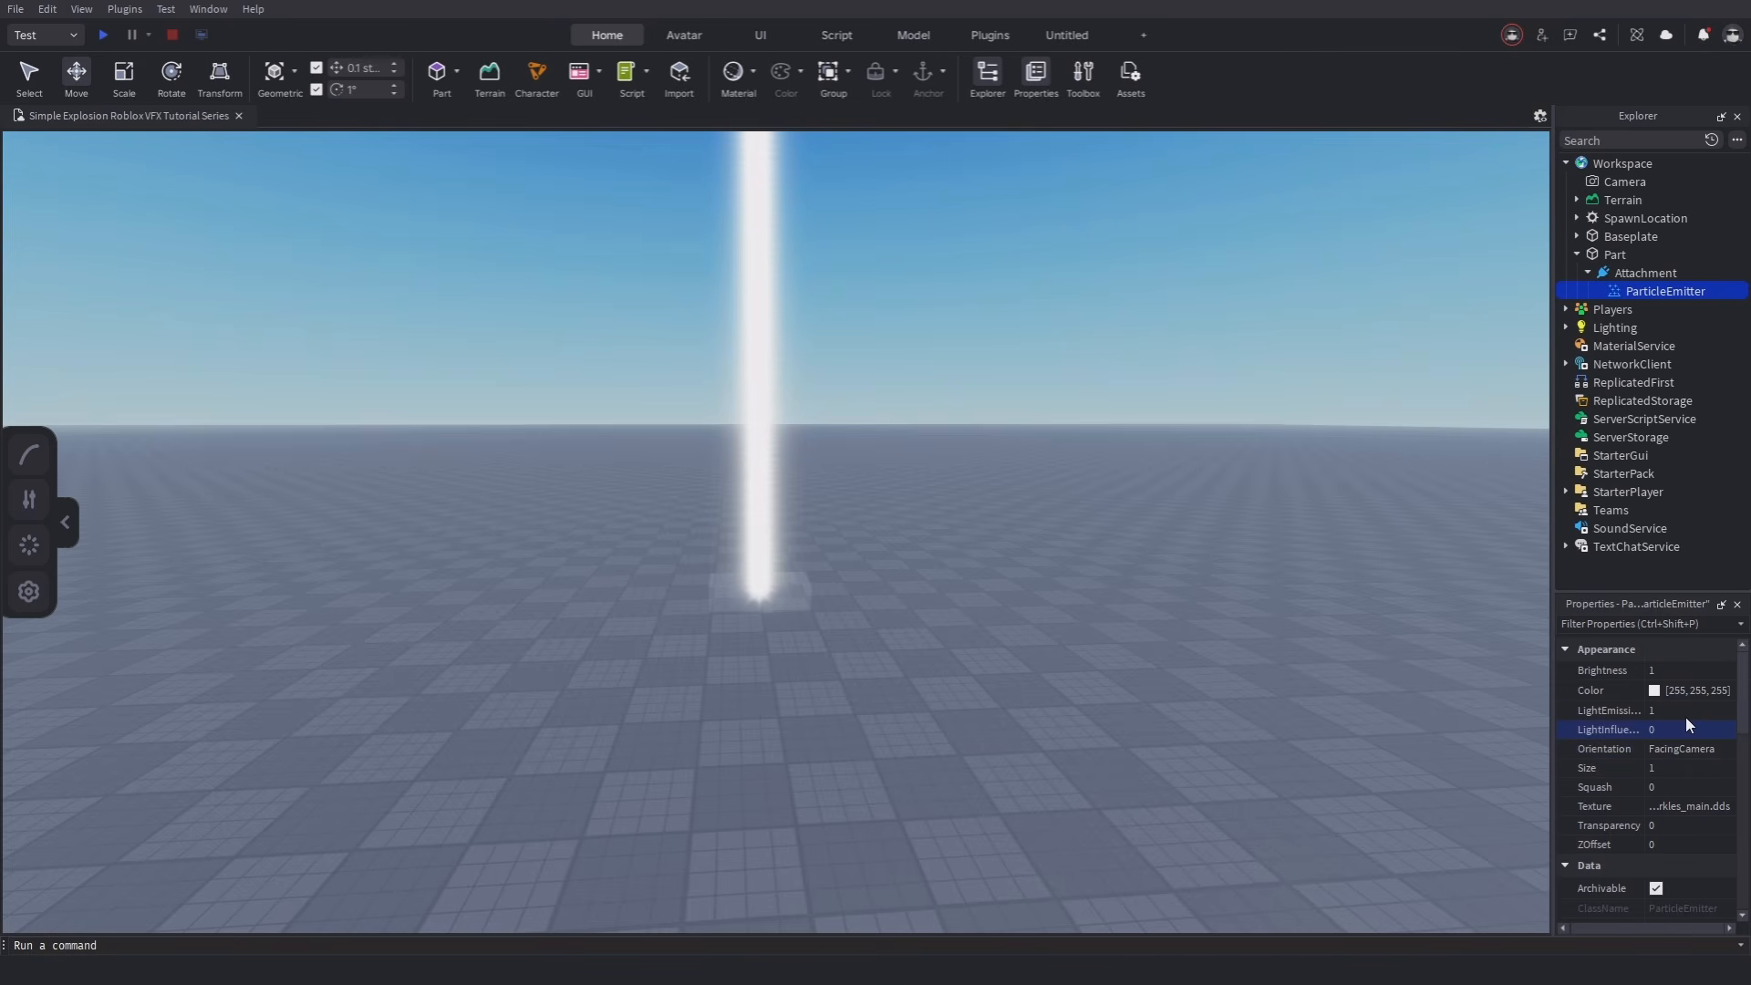
Set the ParticleEmitter's emission values to Lifetime 1, Rate 1 and Speed 0.01.
scroll(1208, 653, up, 4)
right_drag(1208, 654, 1207, 653)
scroll(1208, 654, down, 2)
scroll(1208, 653, down, 1)
scroll(1724, 776, down, 5)
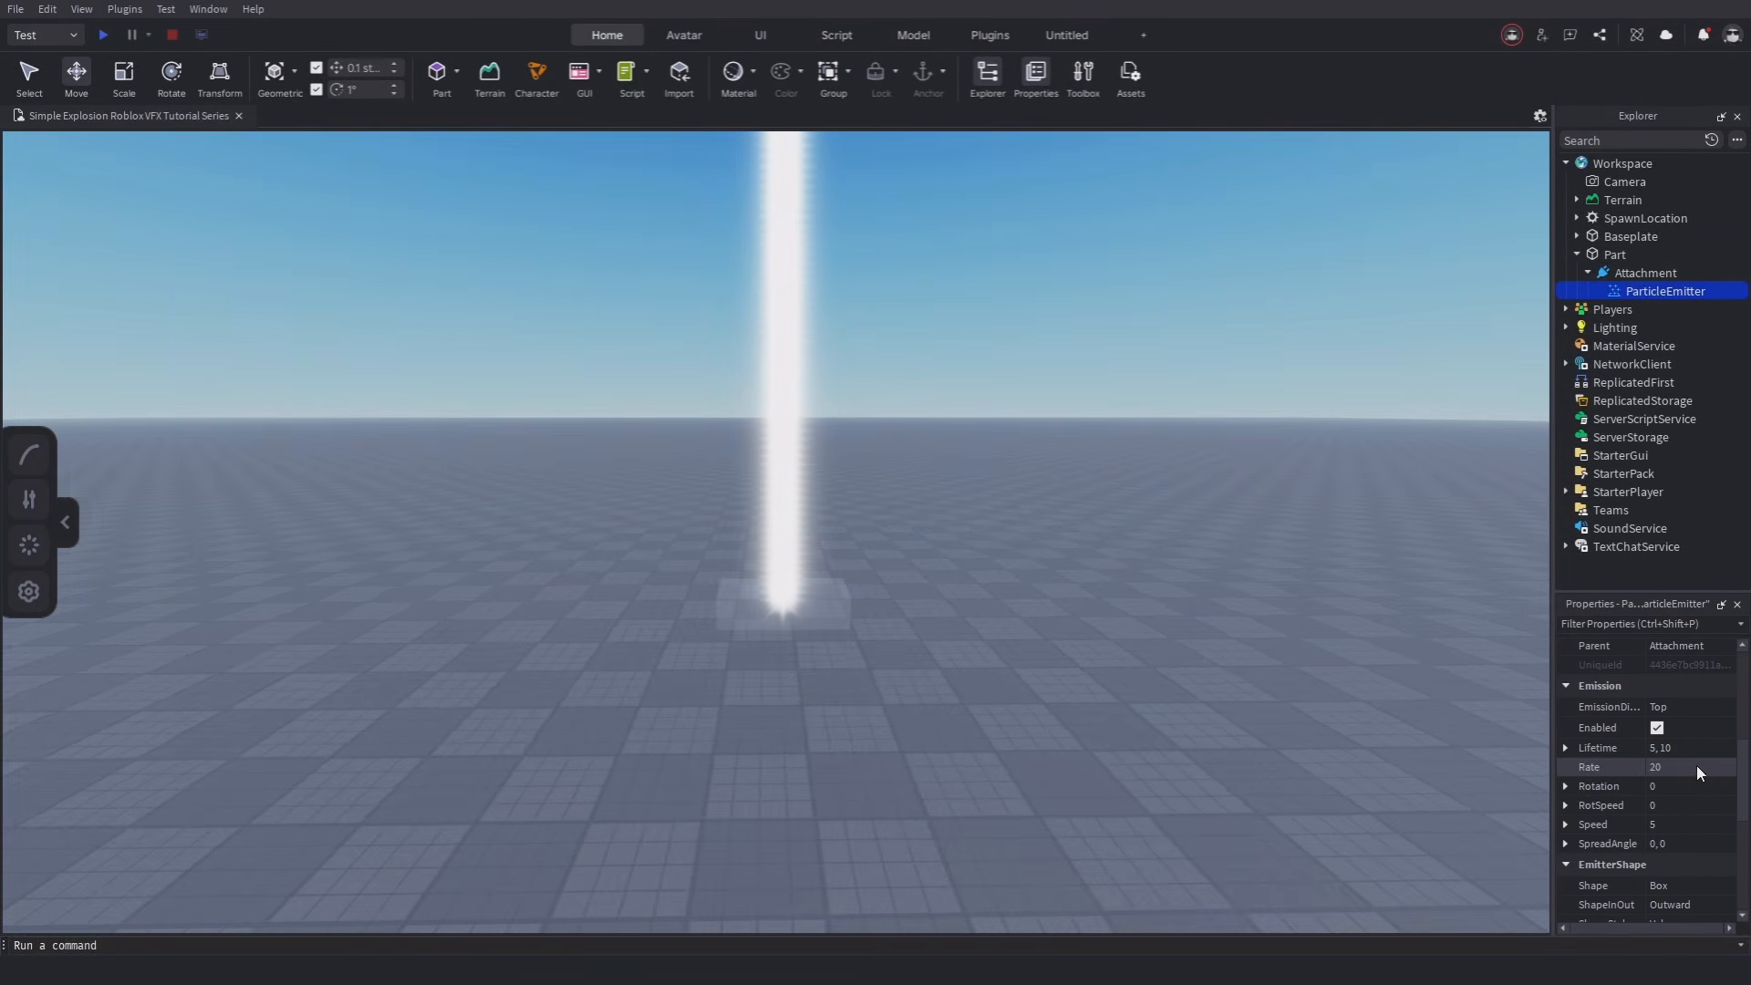
click(1690, 752)
text(1)
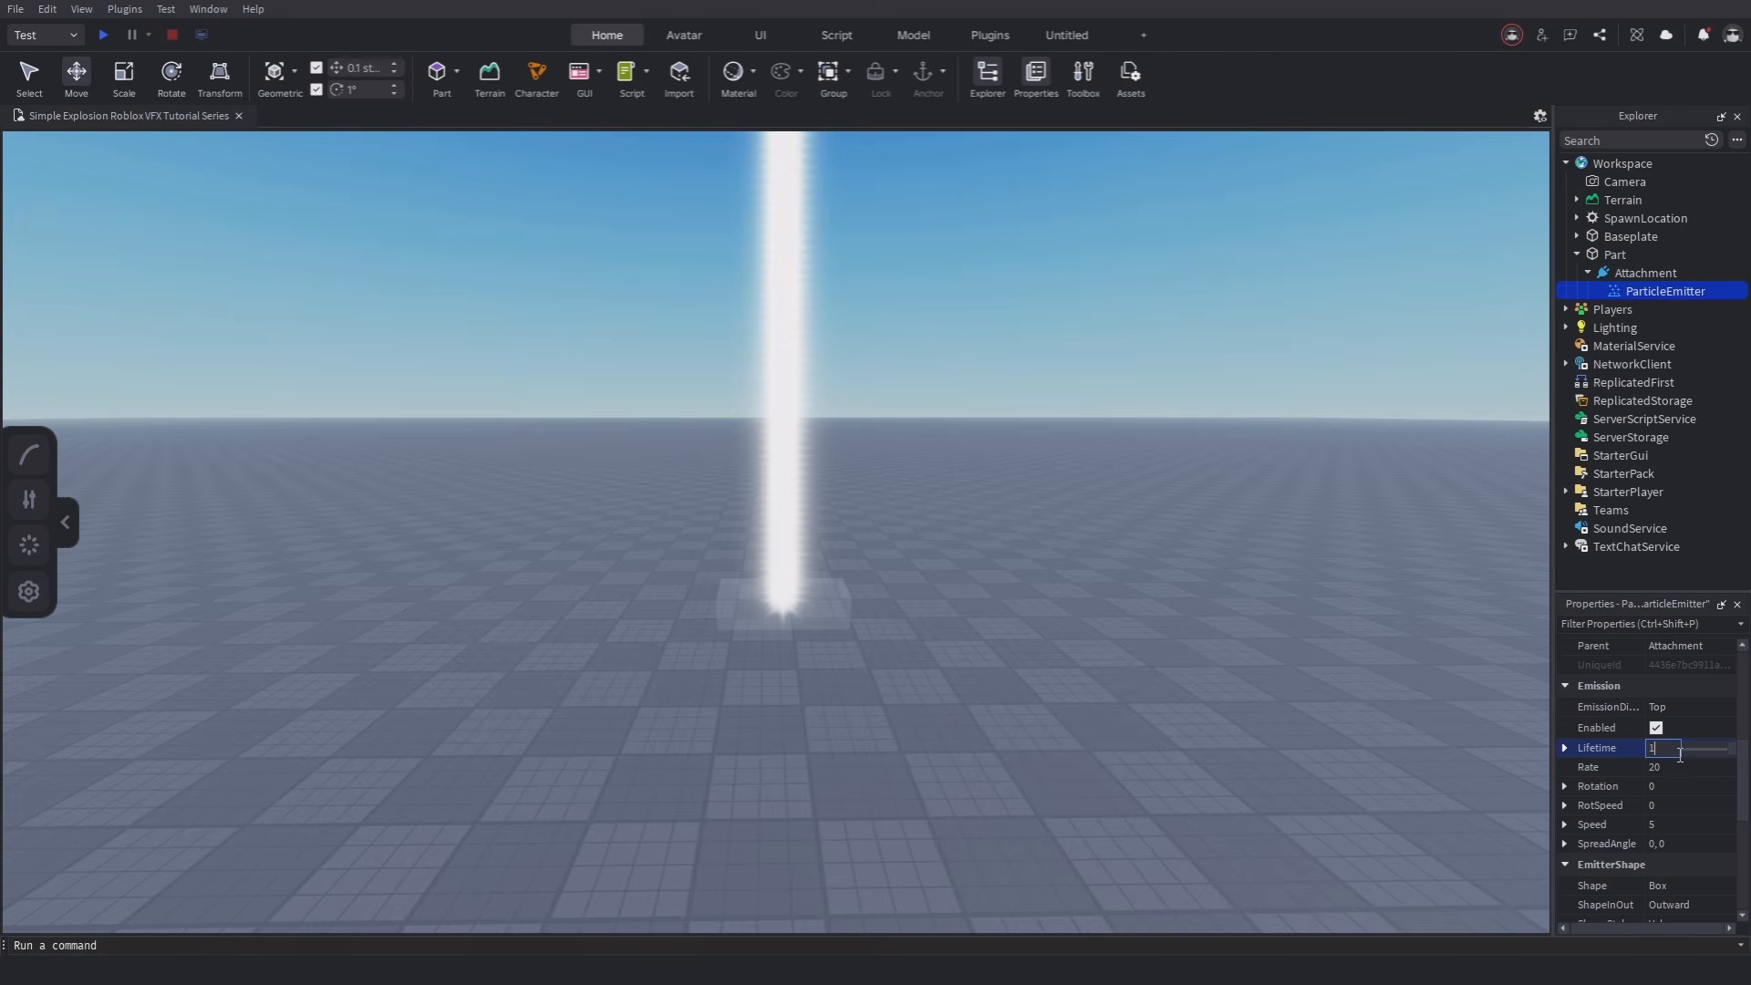
click(1688, 767)
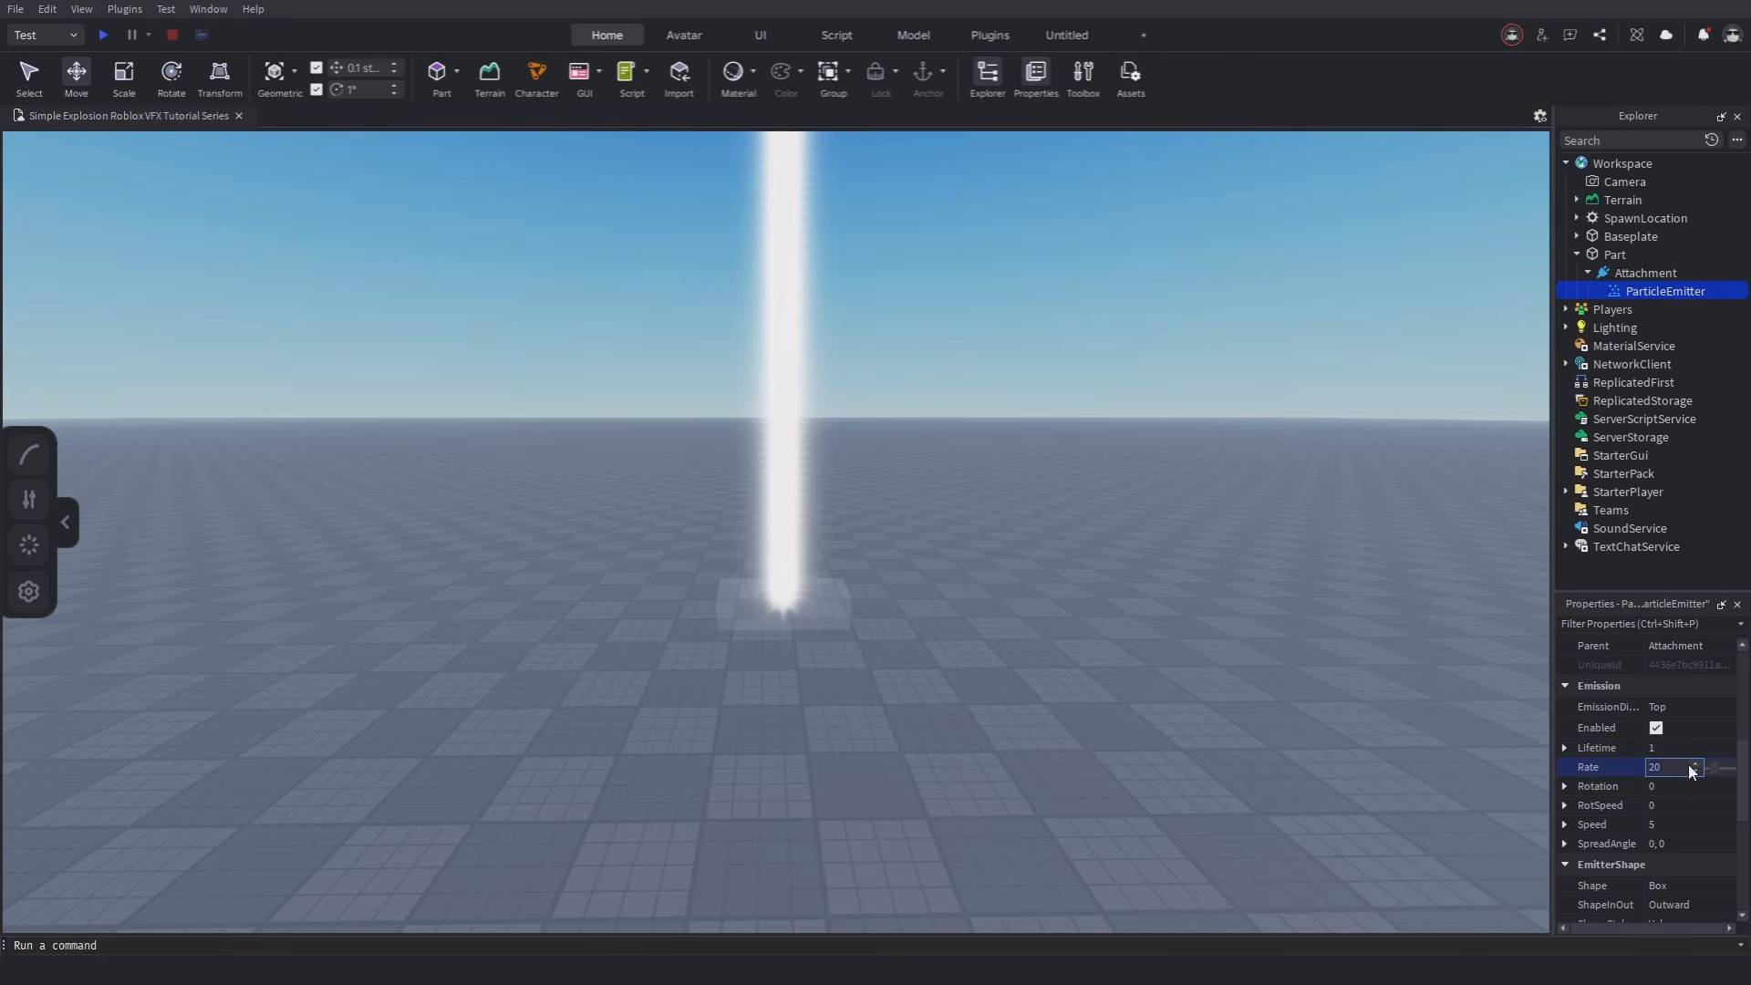
click(1690, 824)
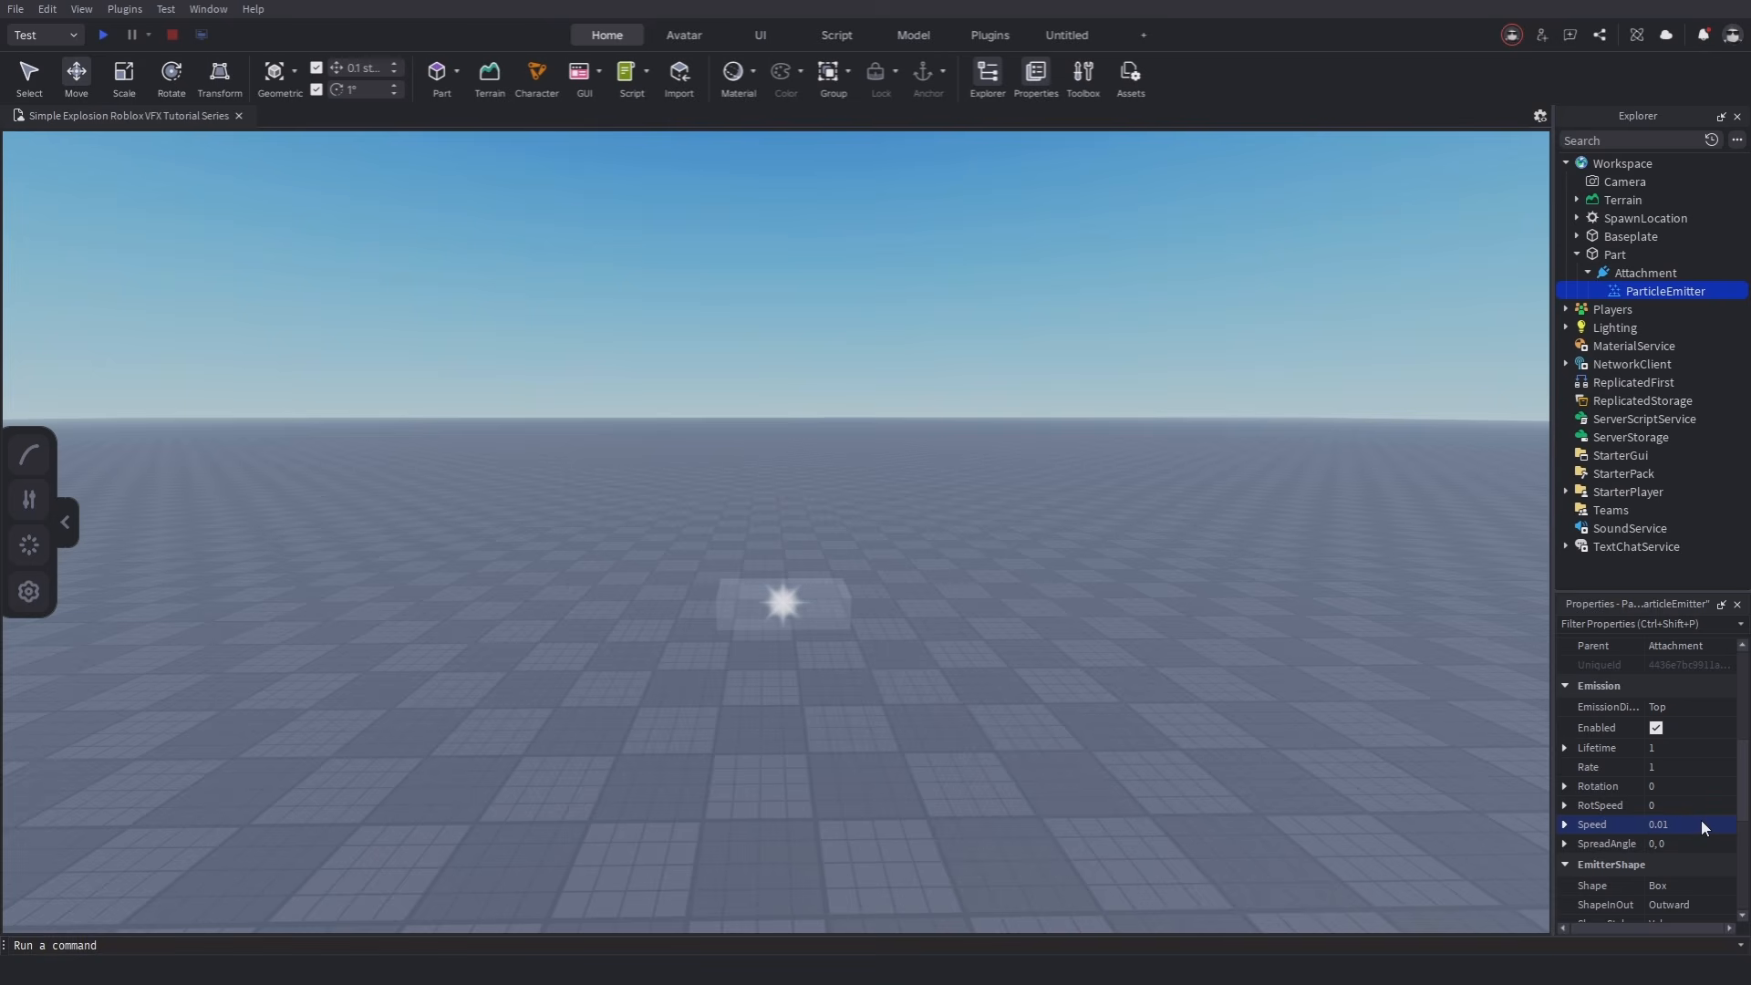
Set the ParticleEmitter's Size to 10.
scroll(1275, 729, up, 3)
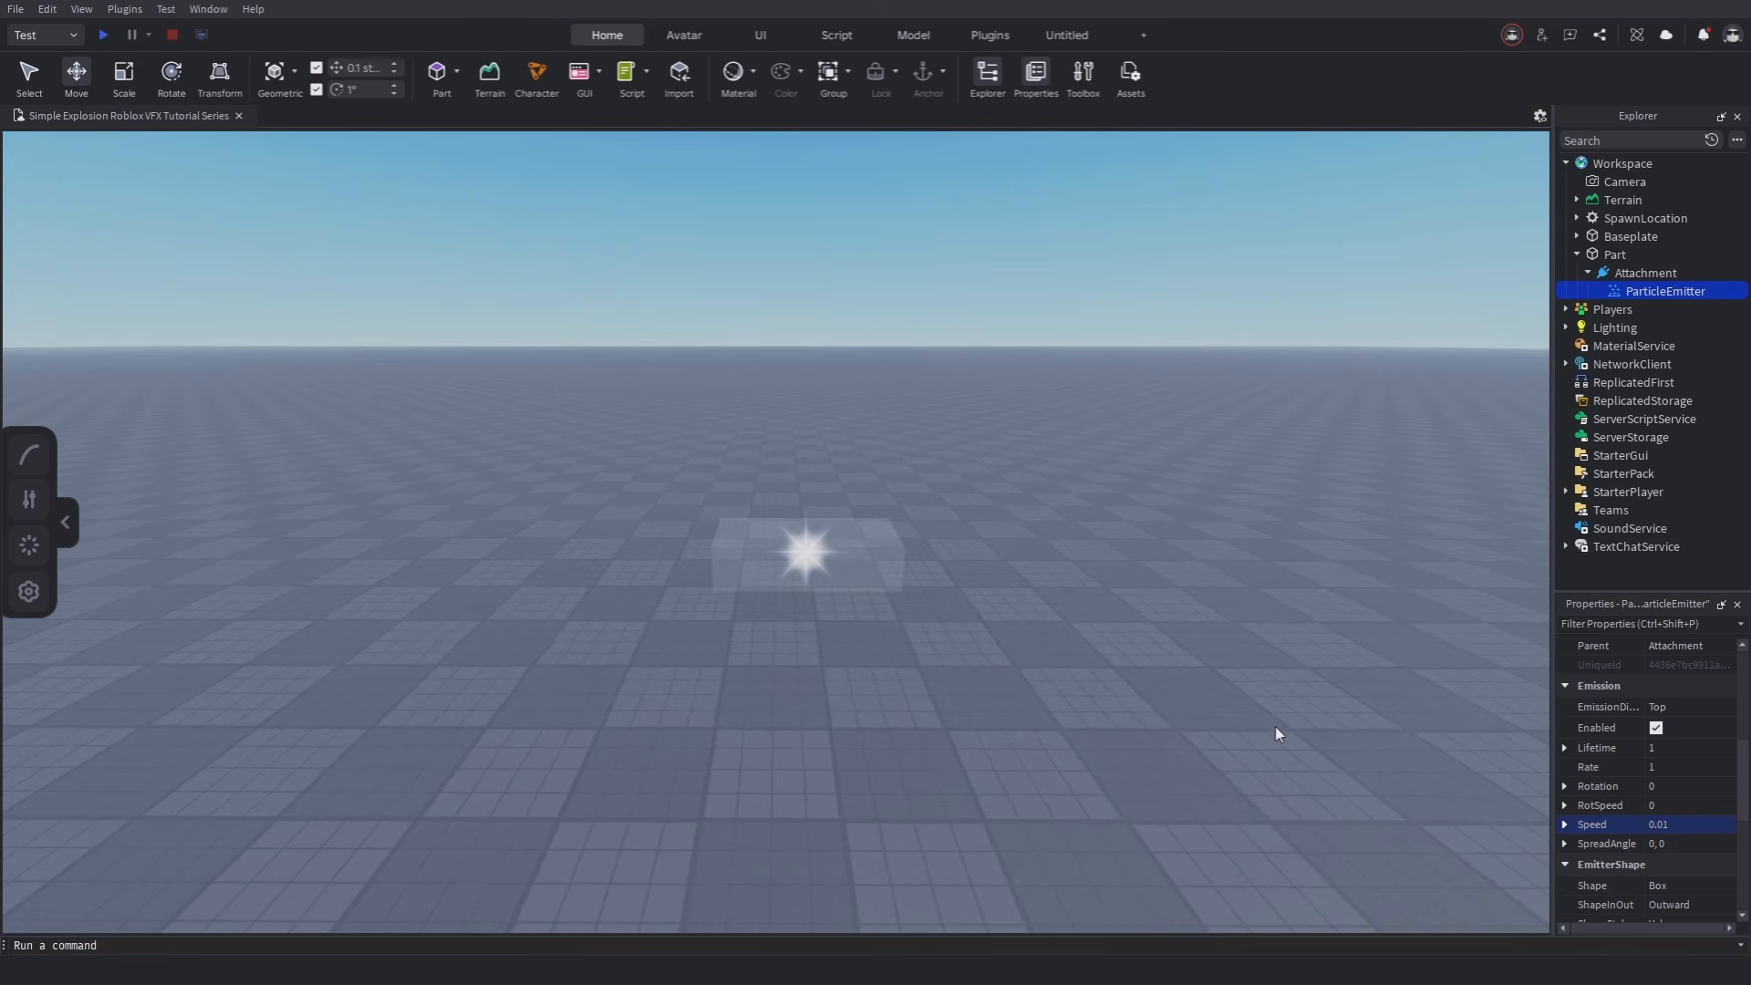
scroll(1653, 781, up, 5)
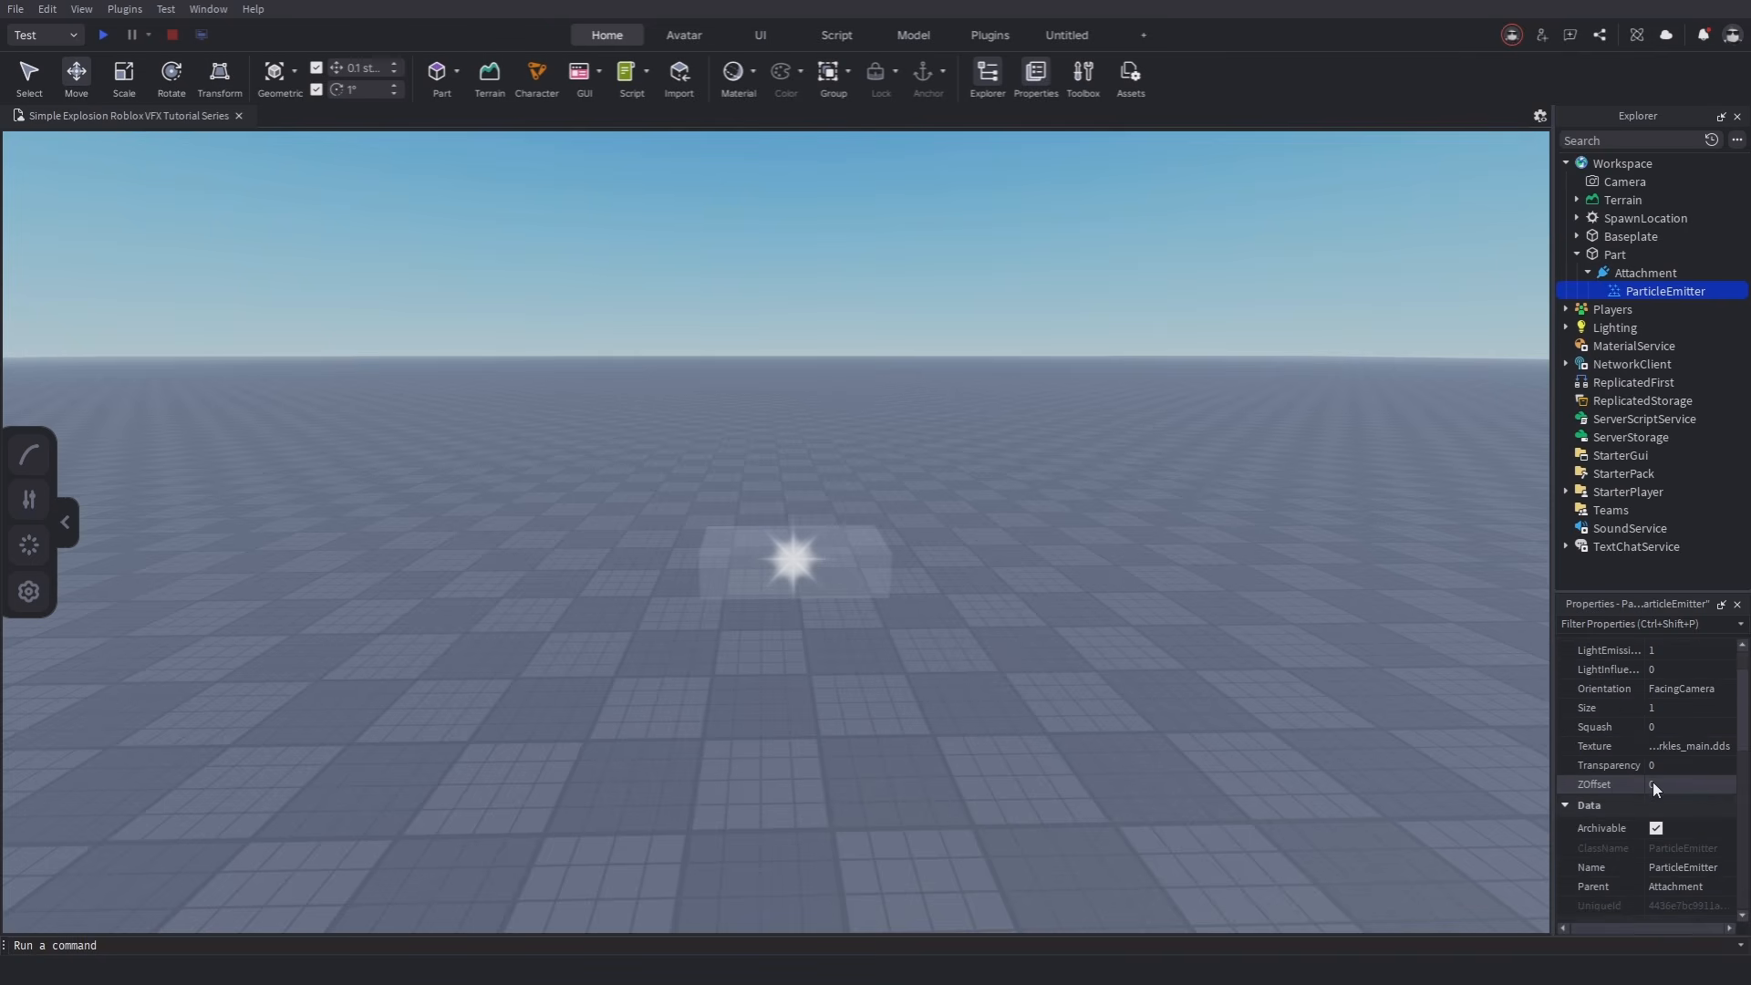
click(1684, 766)
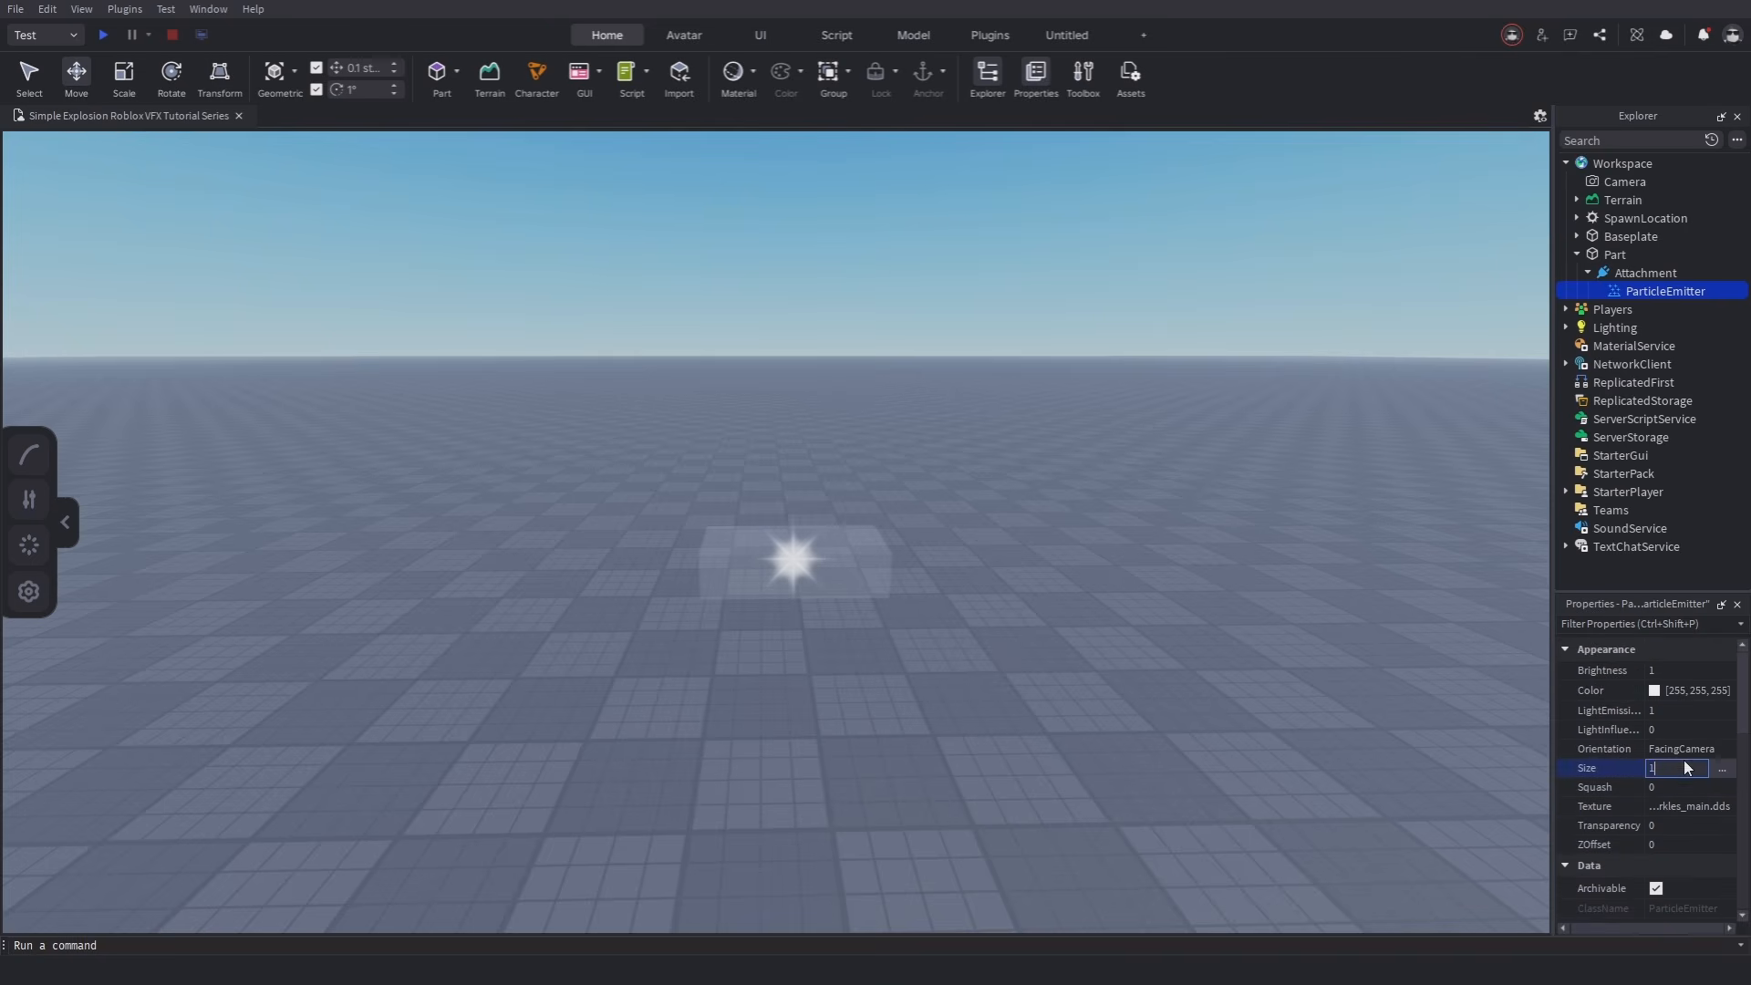
text(5)
key(Return)
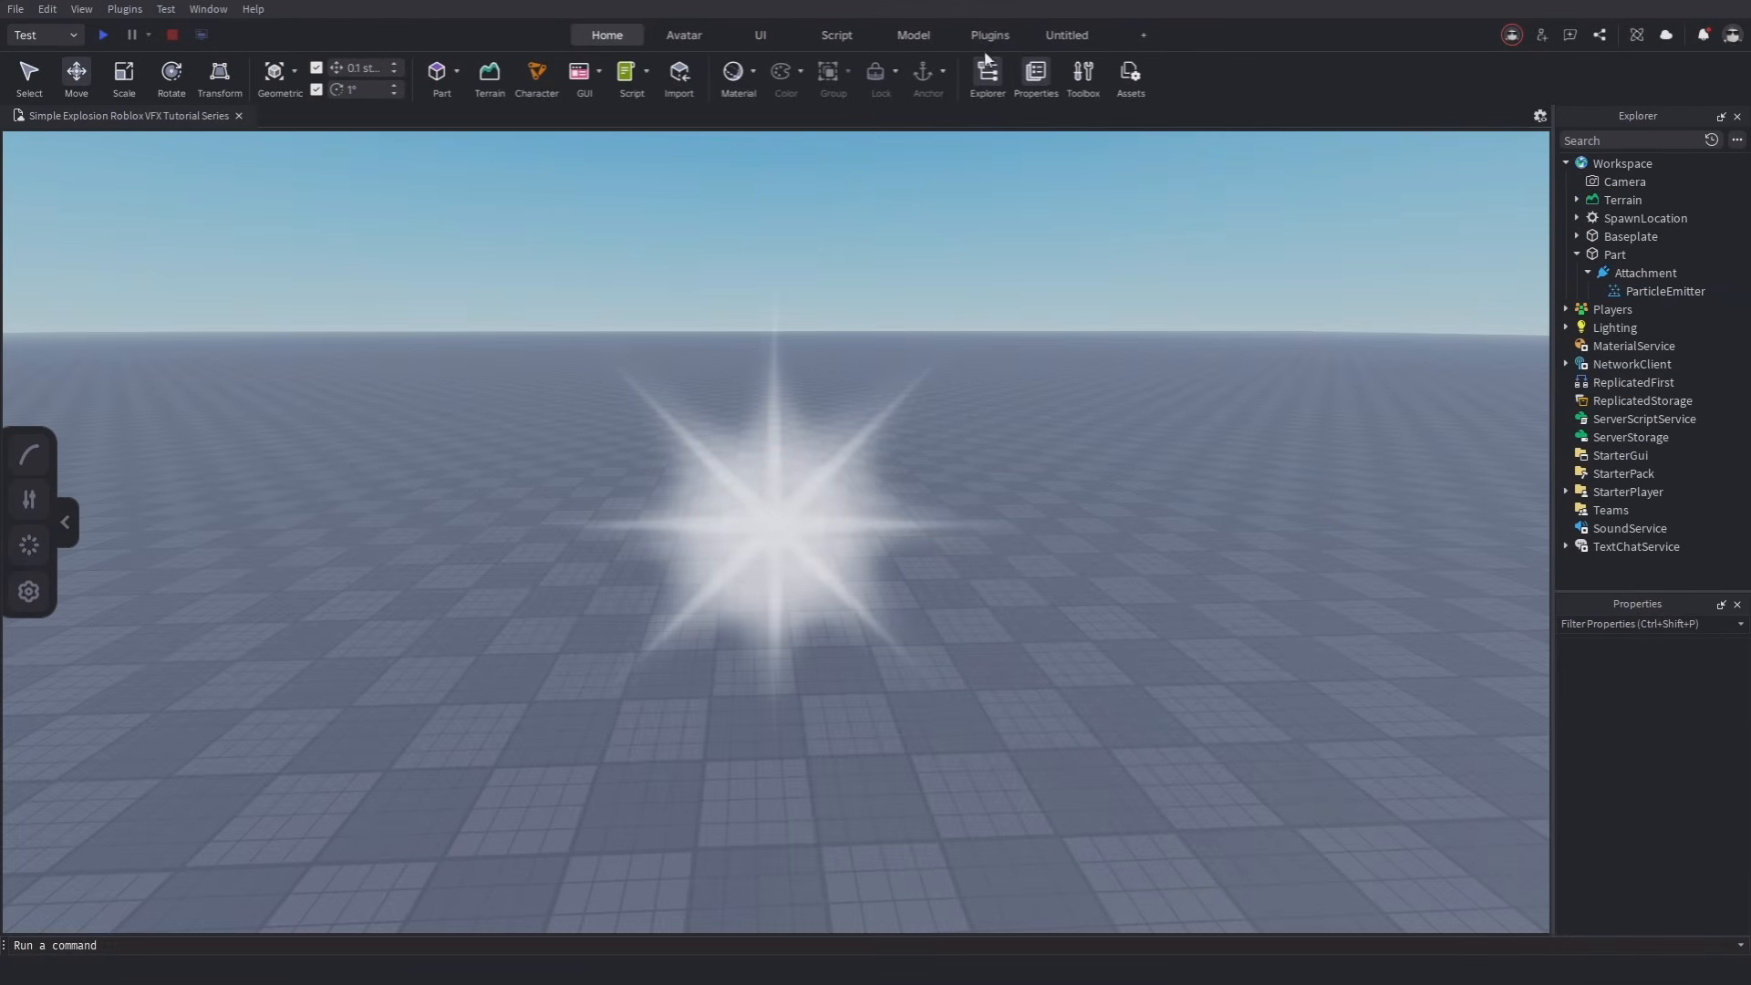
Open the VFX Studio plugin and show only the flipbook textures of the Impact category.
click(988, 37)
click(30, 73)
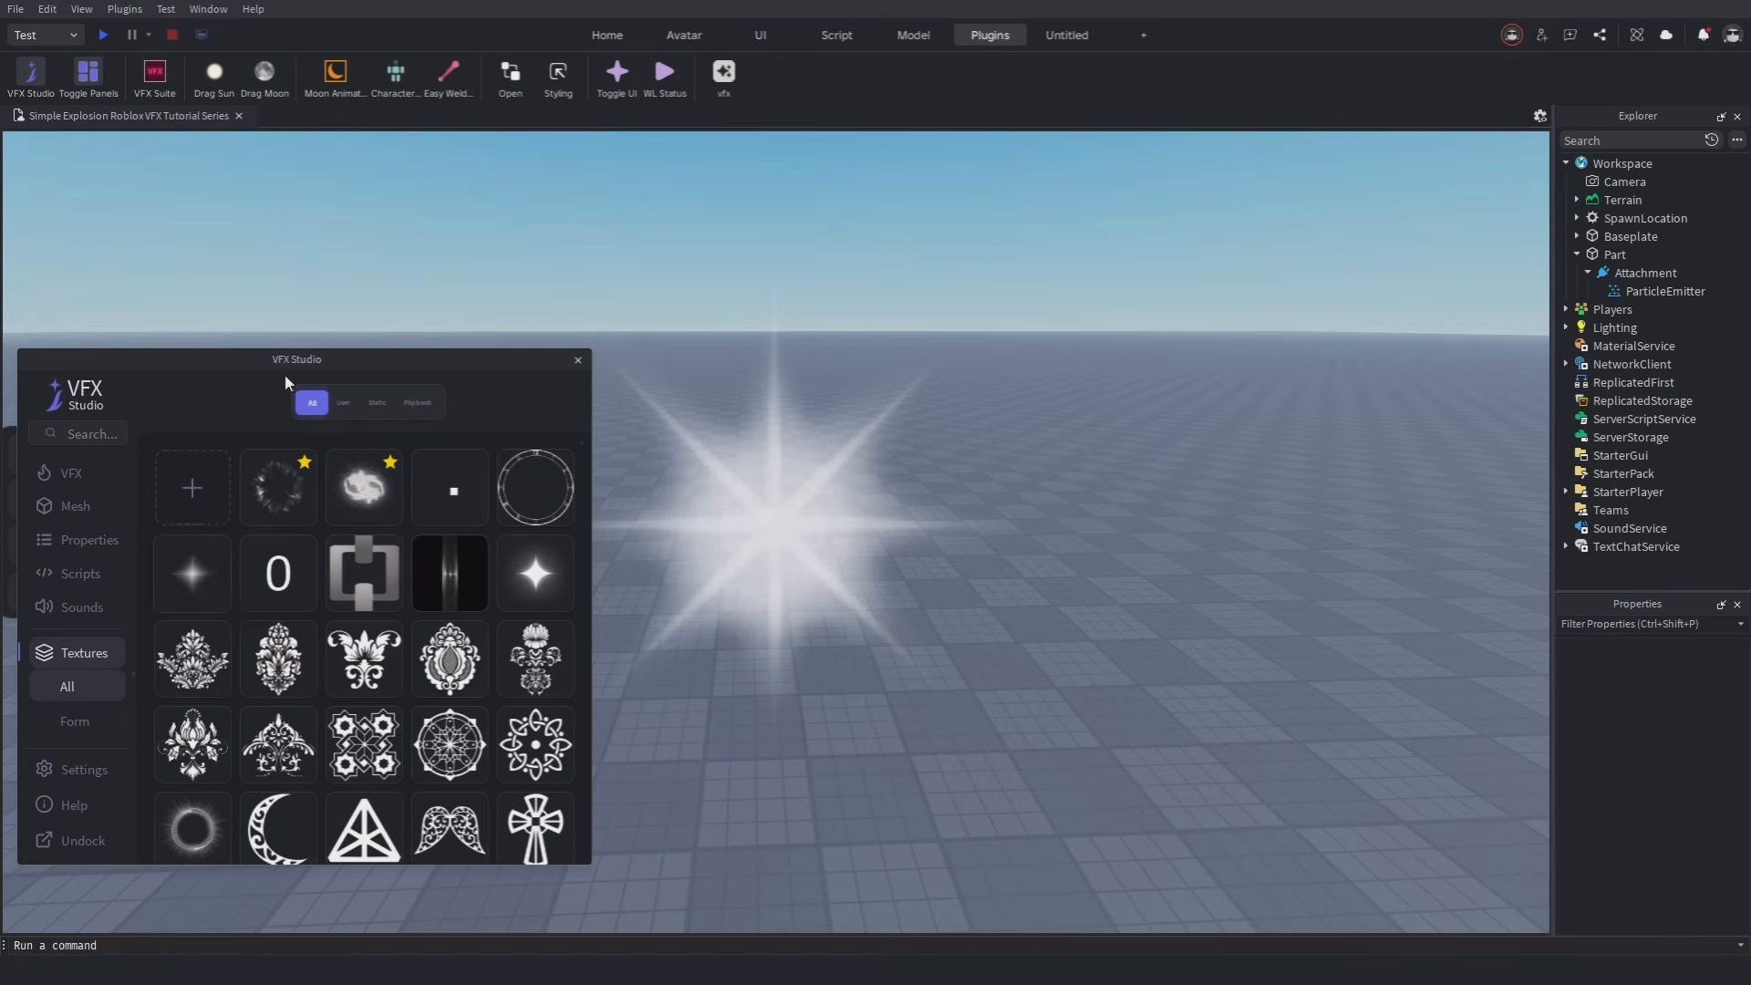
drag(314, 341, 314, 237)
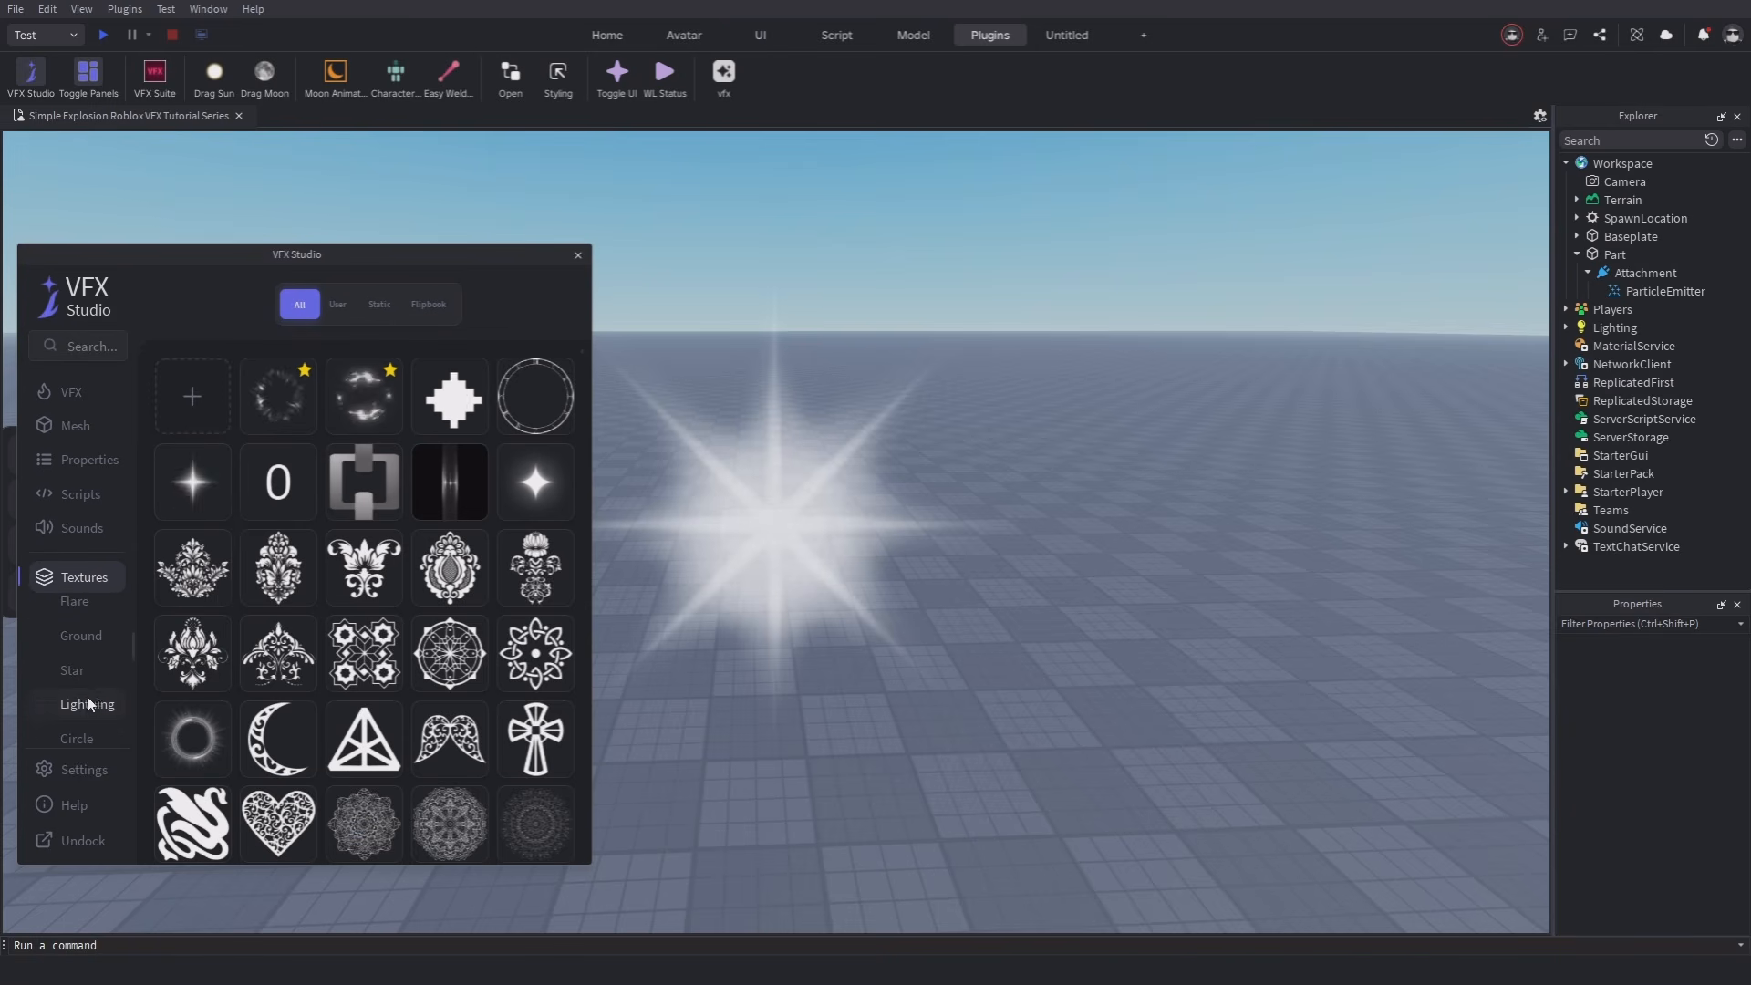
scroll(98, 682, down, 2)
click(79, 717)
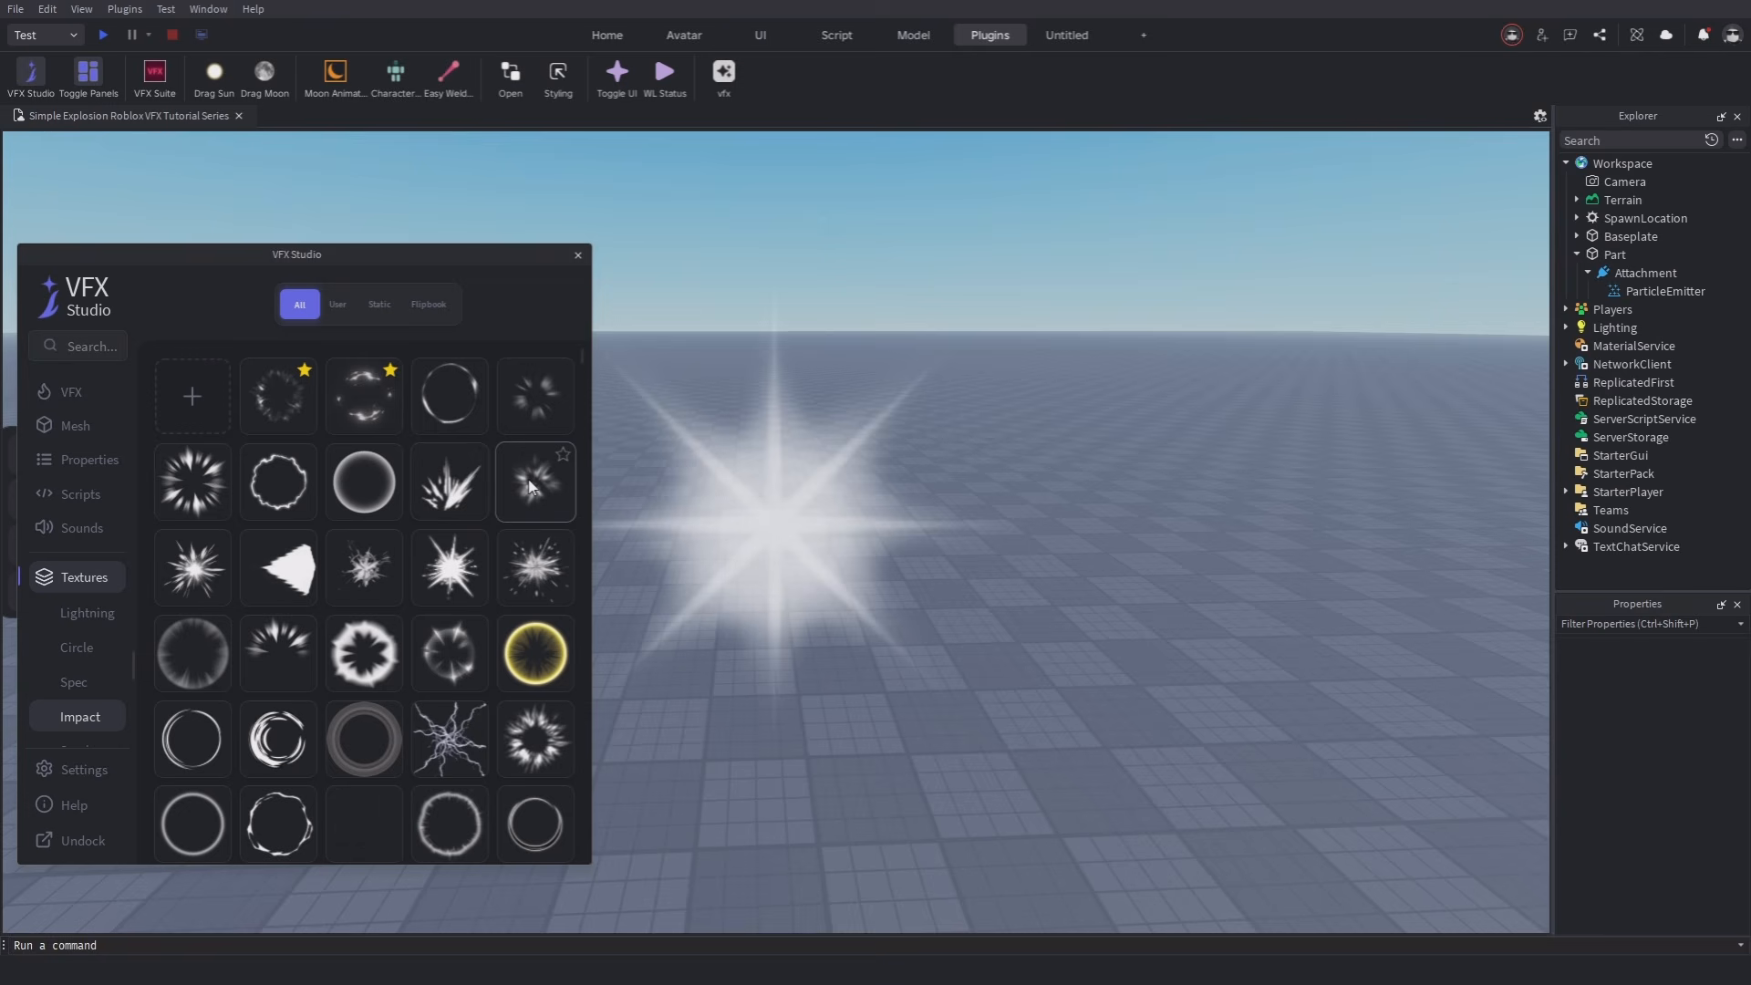
click(431, 305)
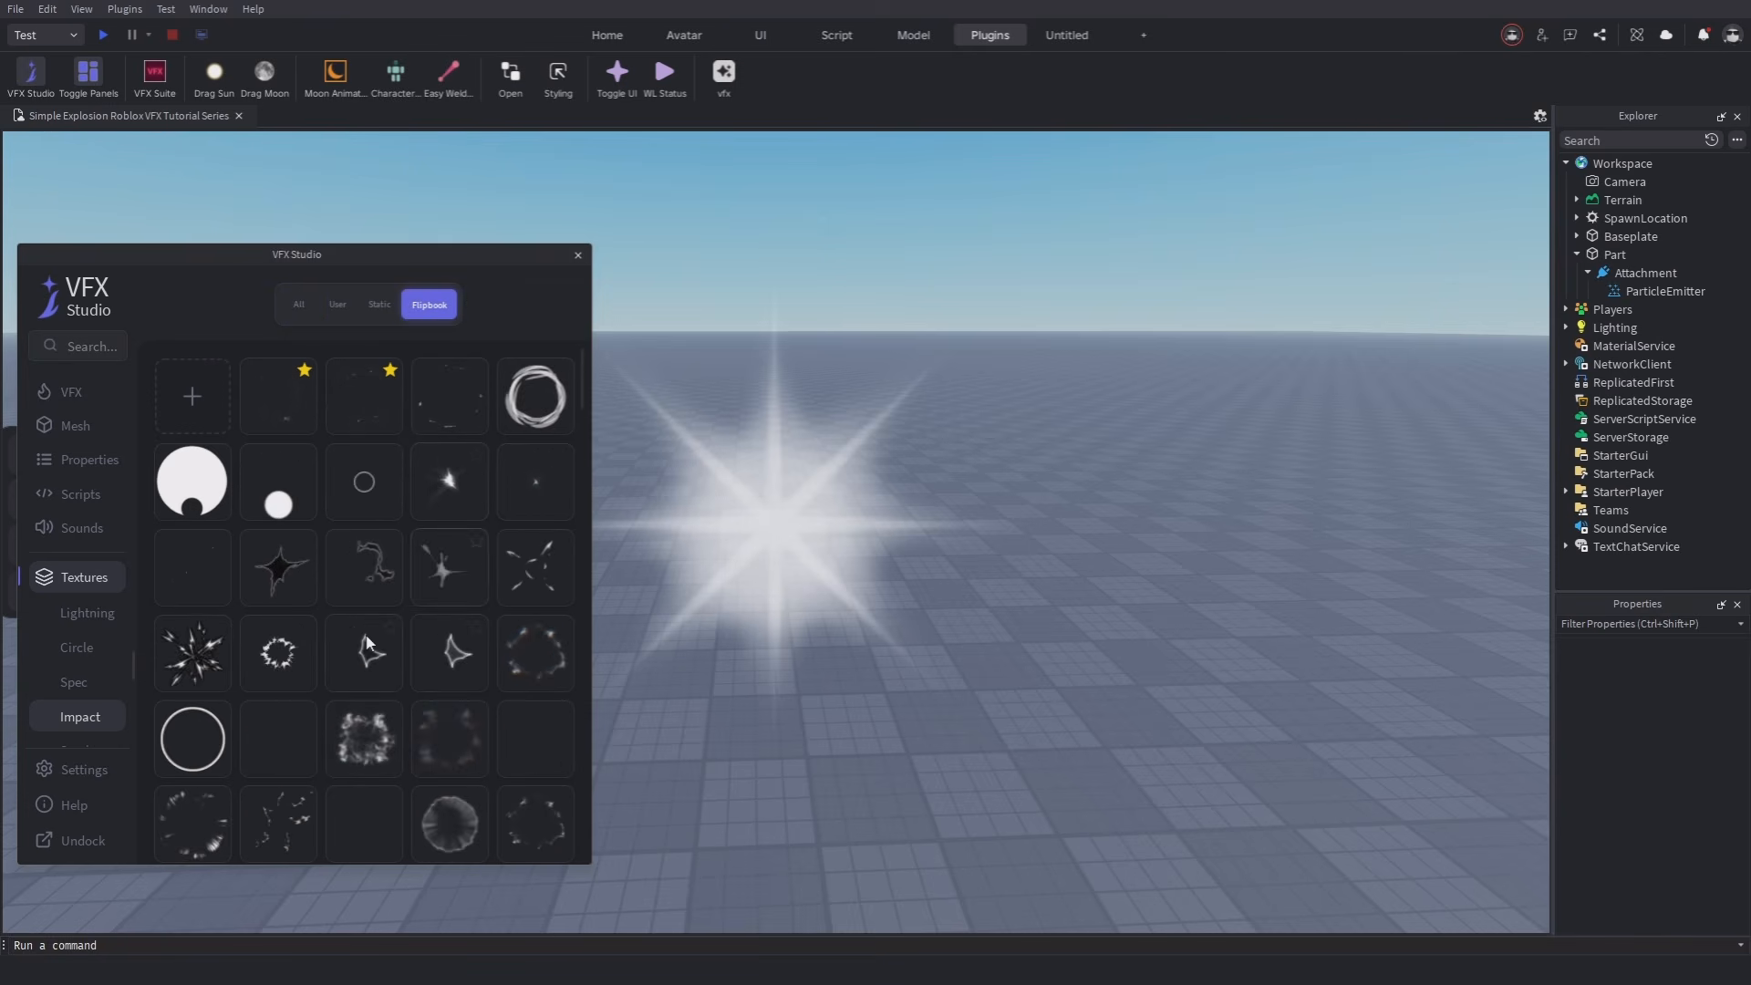
Replace the ParticleEmitter's texture with the HIT EFFECTS 2 impact flipbook.
scroll(415, 547, down, 5)
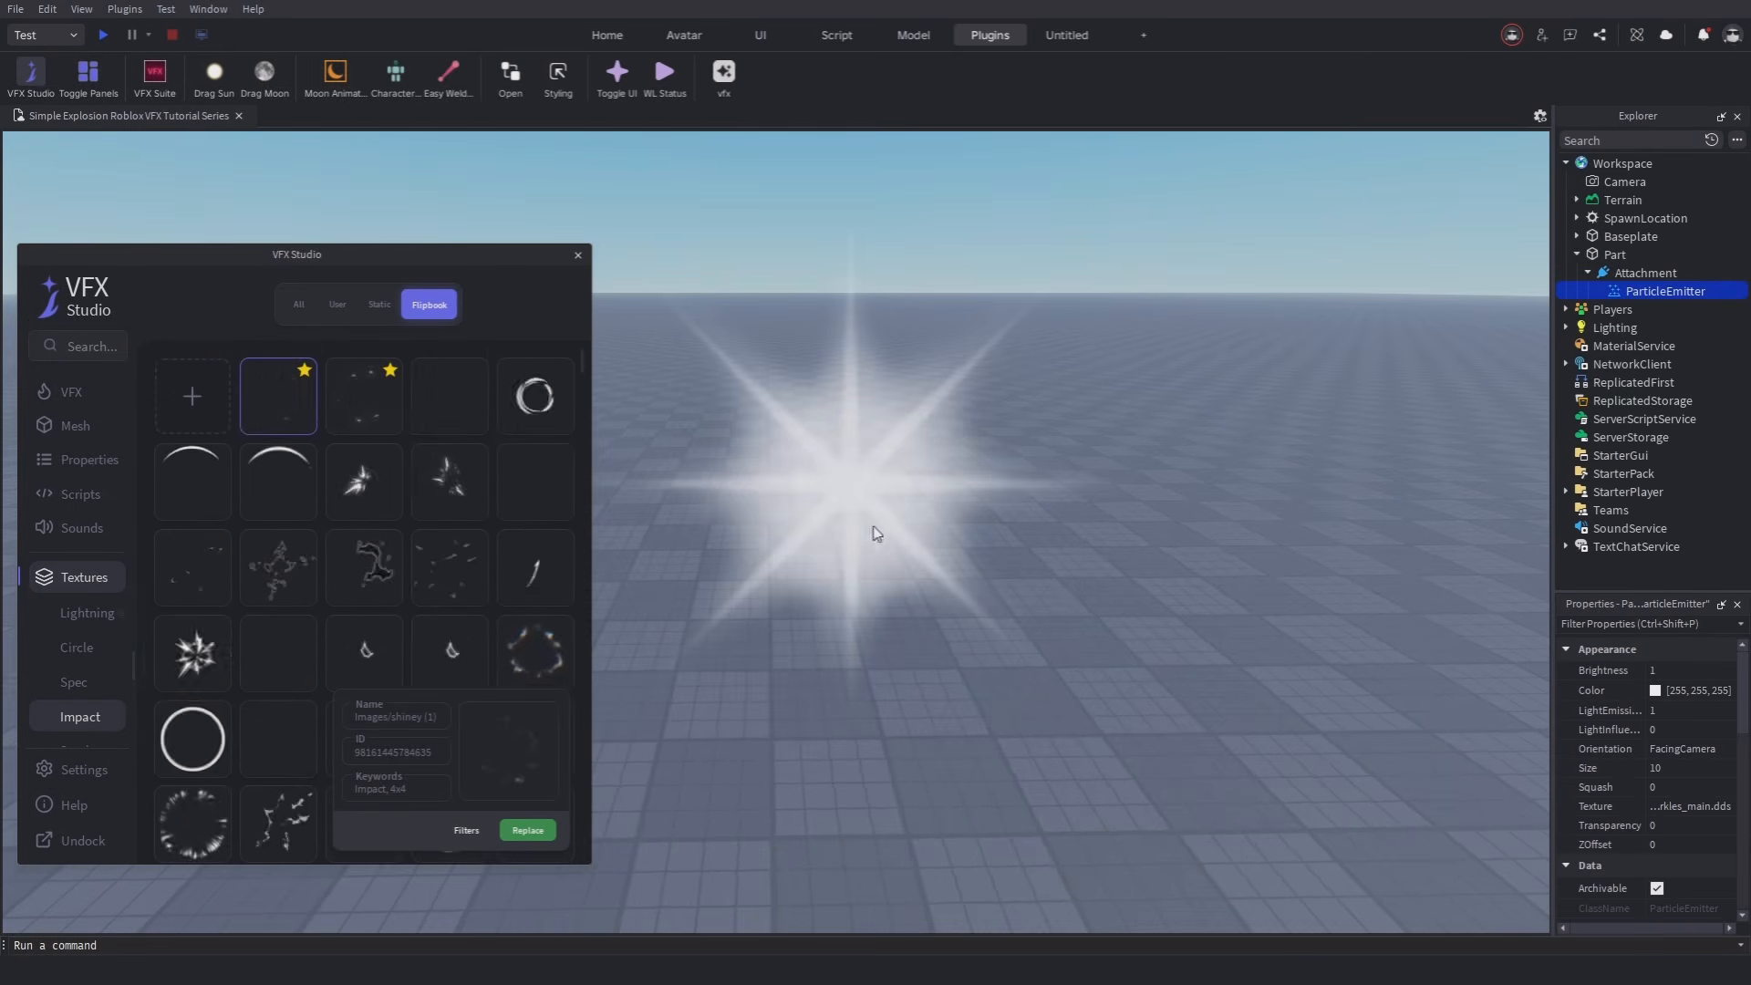
click(450, 482)
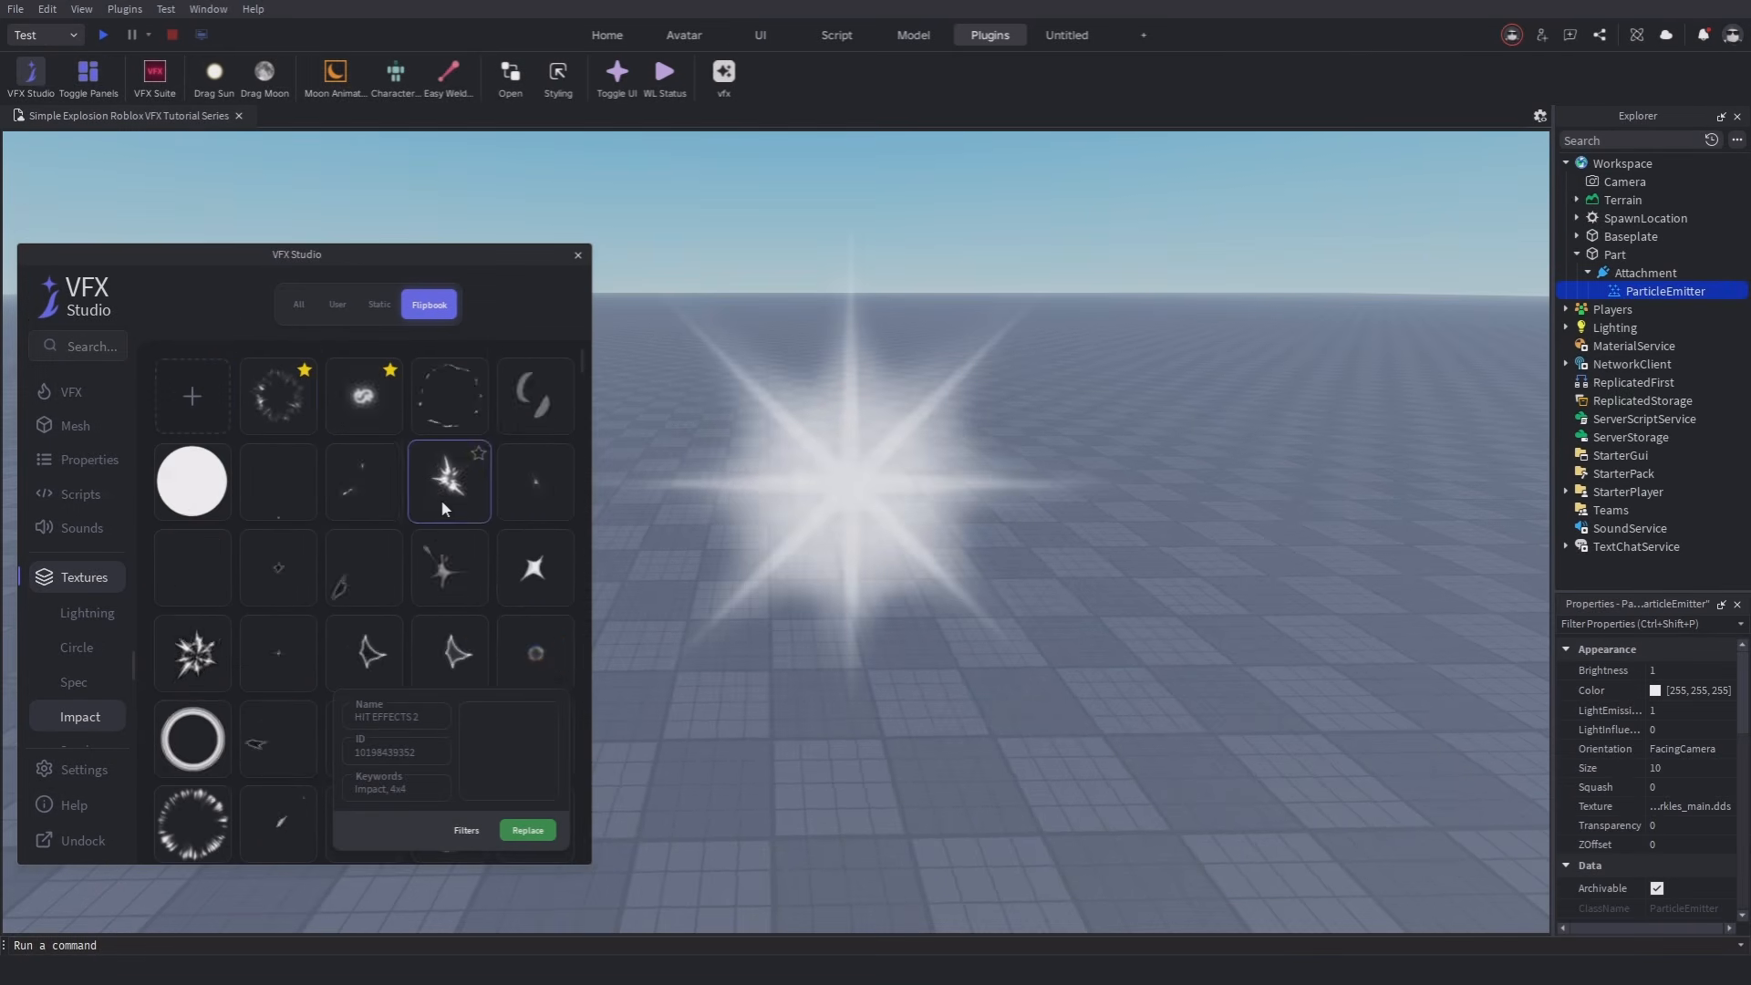
click(529, 831)
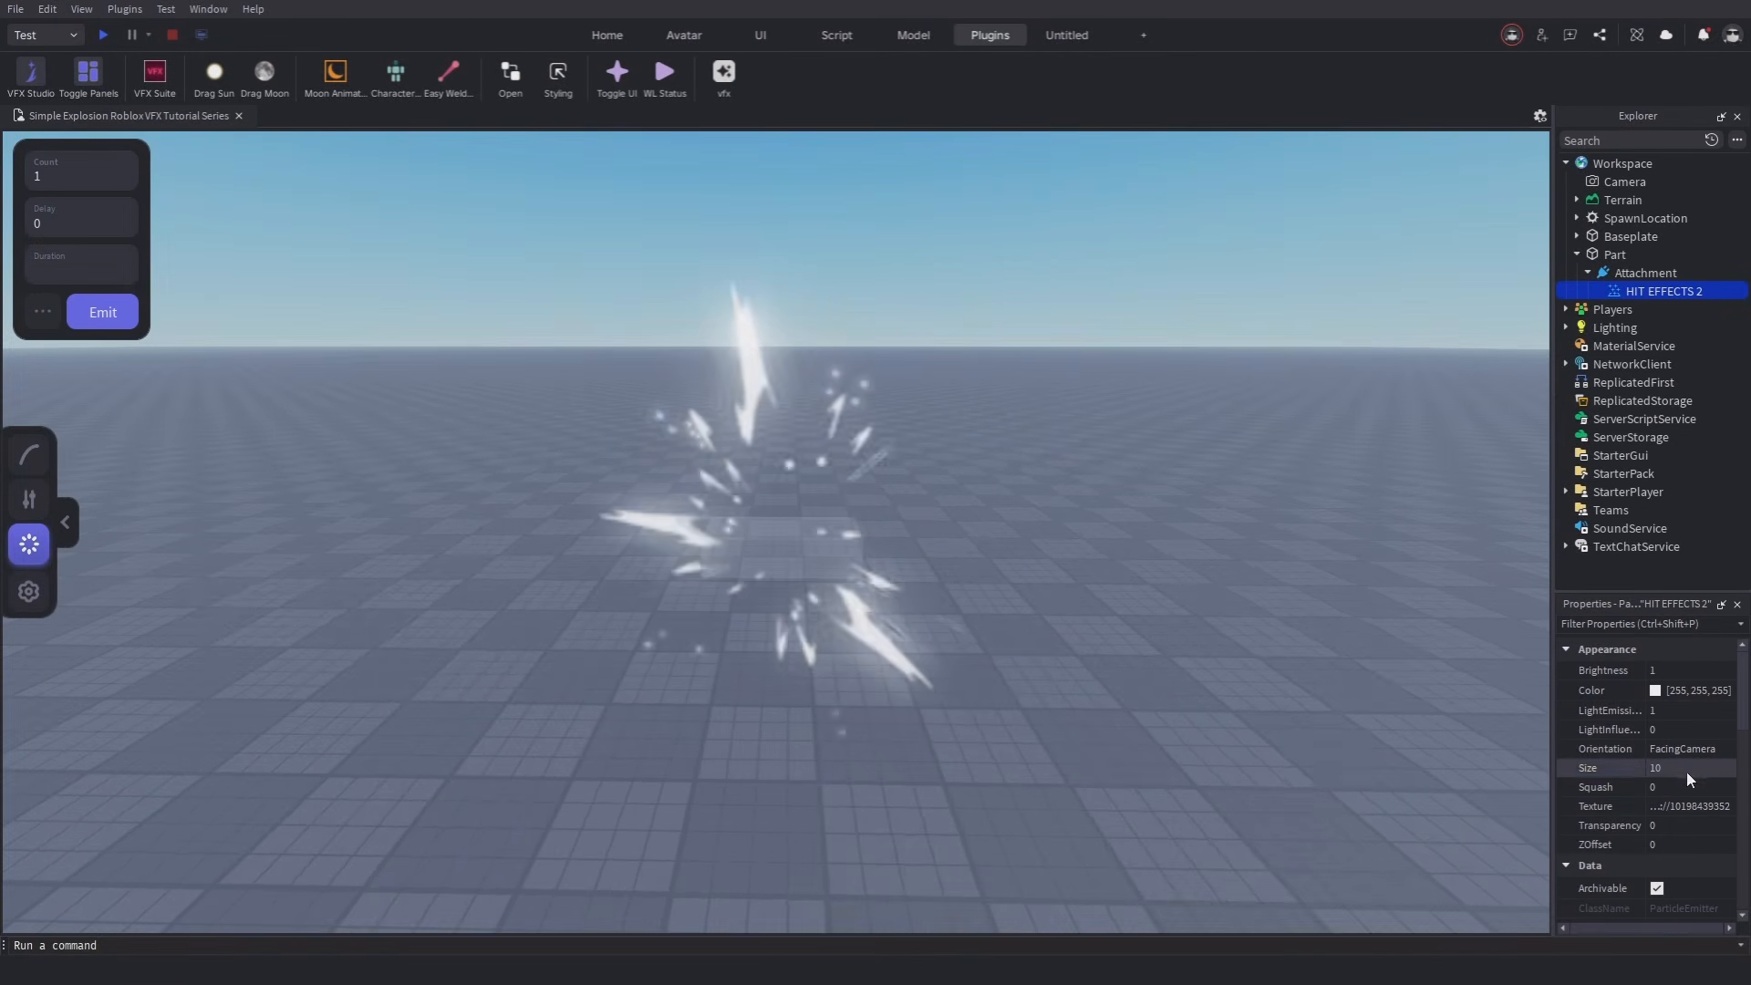
Set the HIT EFFECTS 2 emitter's Size to 14, Brightness to 2 and Rotation range to -360, 360.
key(Return)
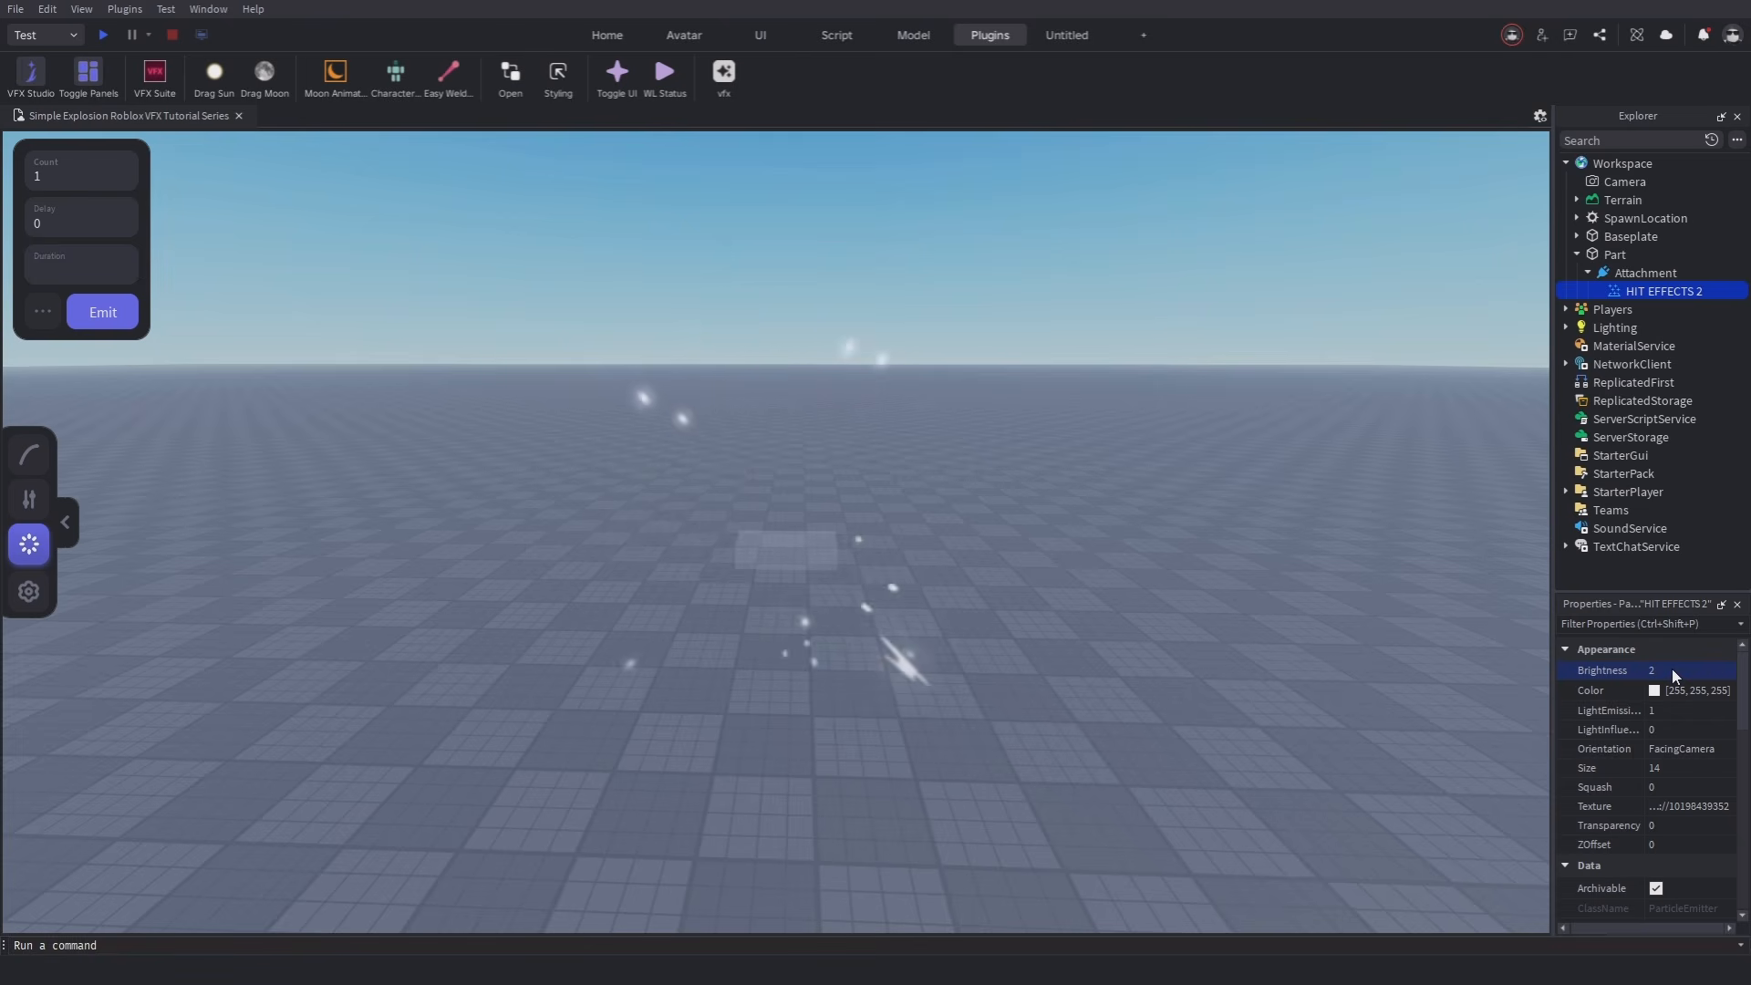
scroll(1678, 696, down, 6)
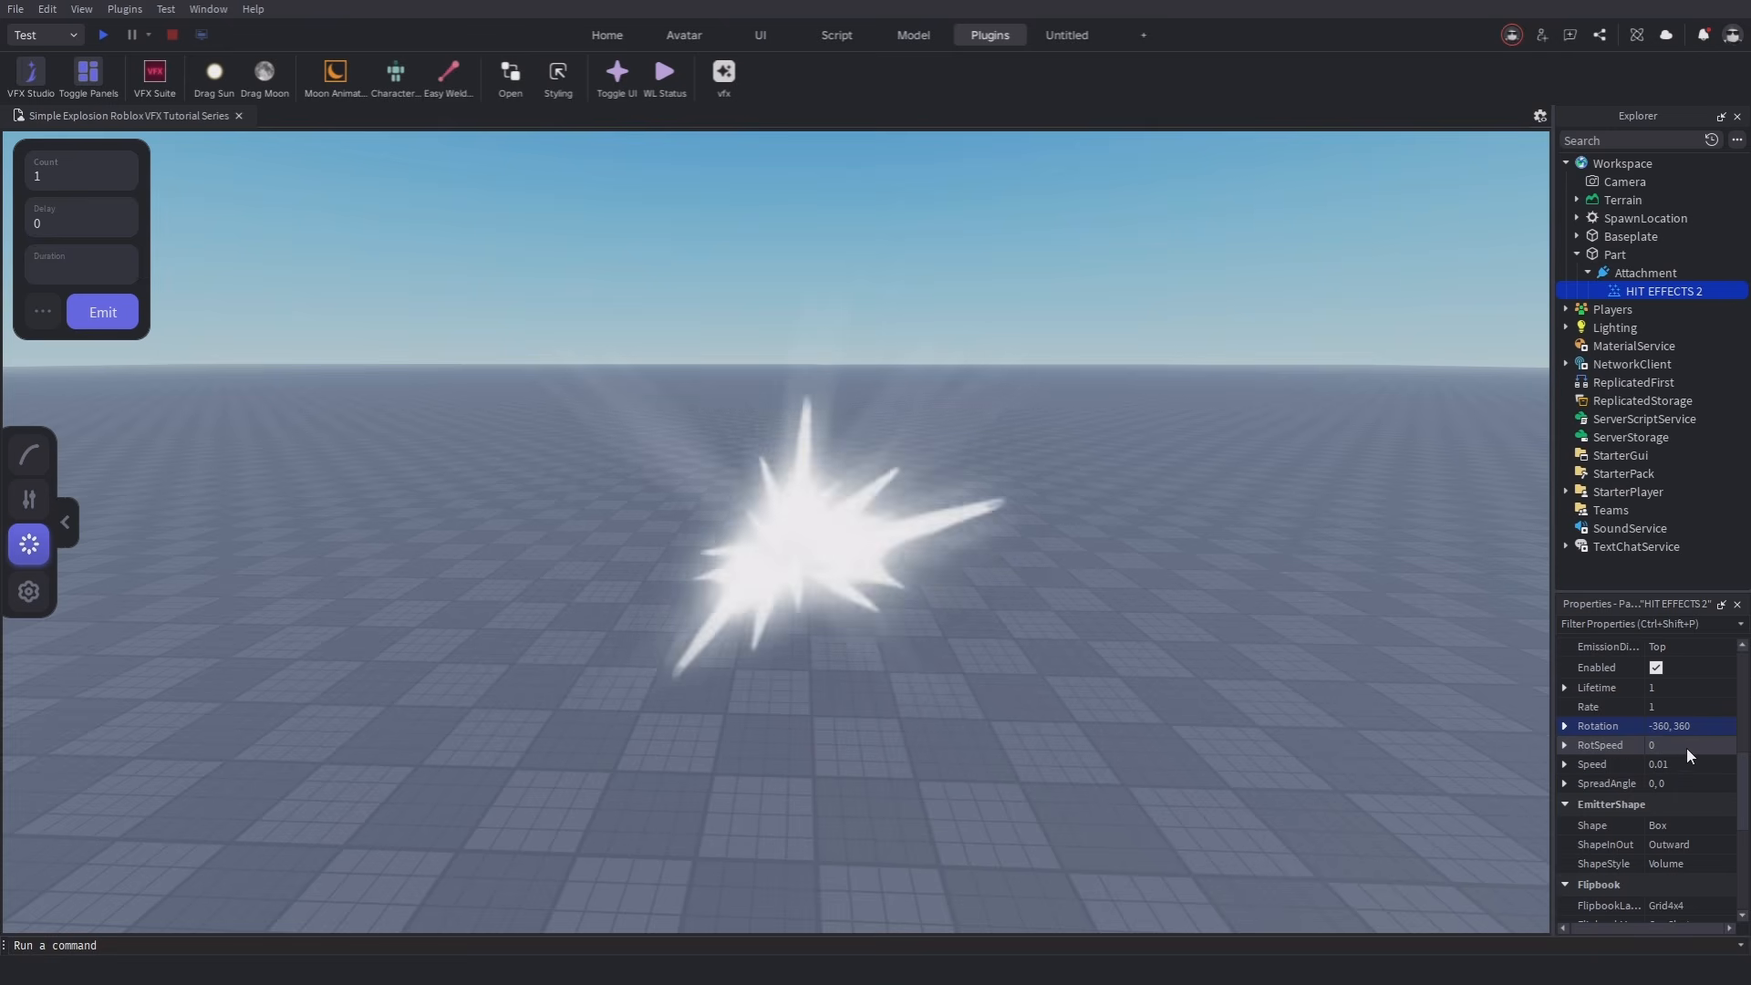
click(1687, 750)
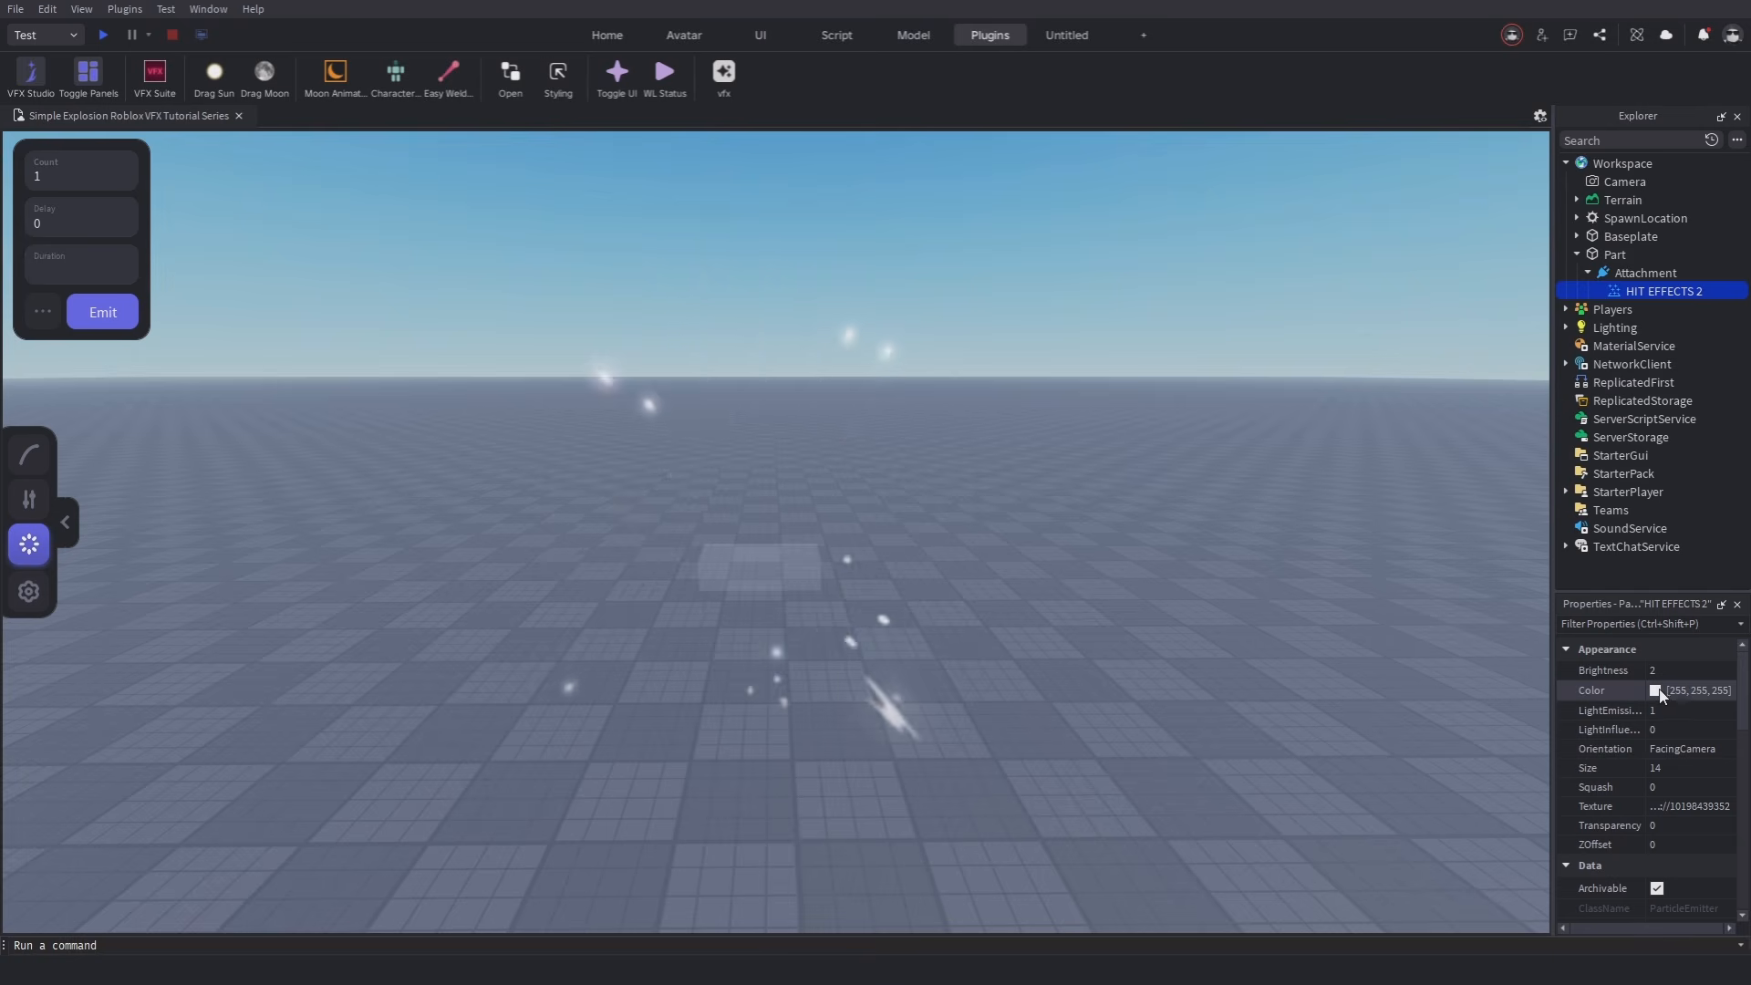
Change the HIT EFFECTS 2 emitter's color to orange, RGB 255, 113, 30.
click(1655, 691)
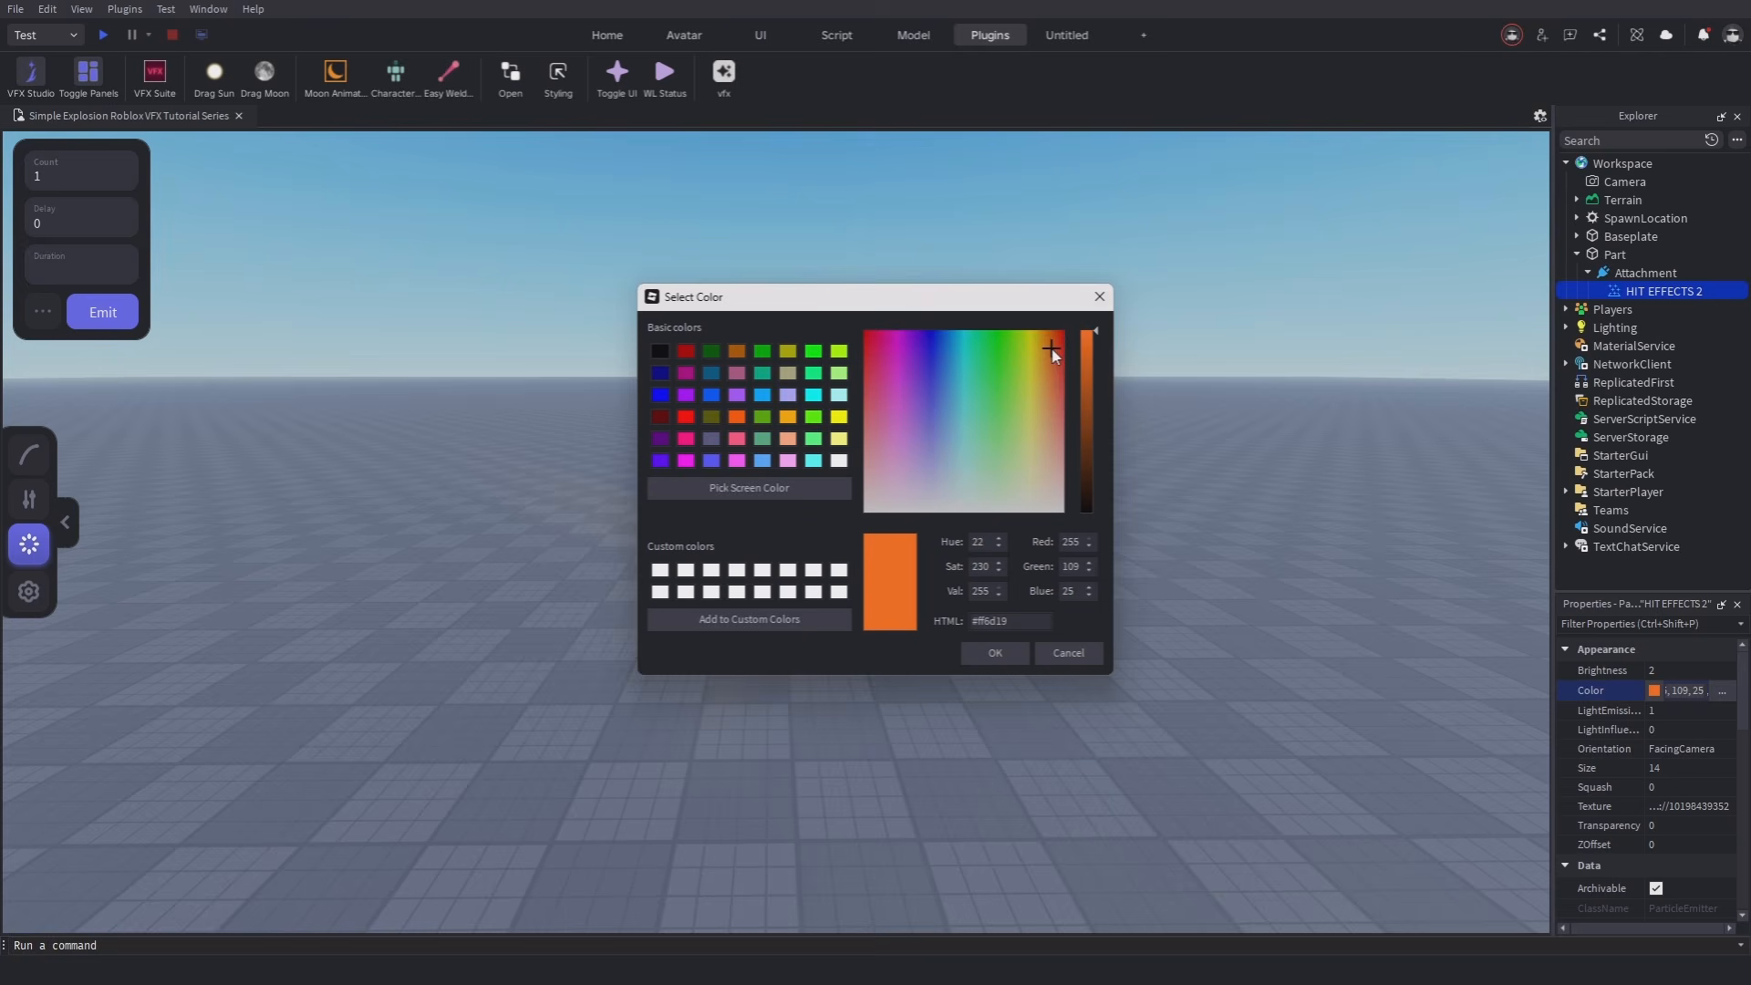
click(996, 653)
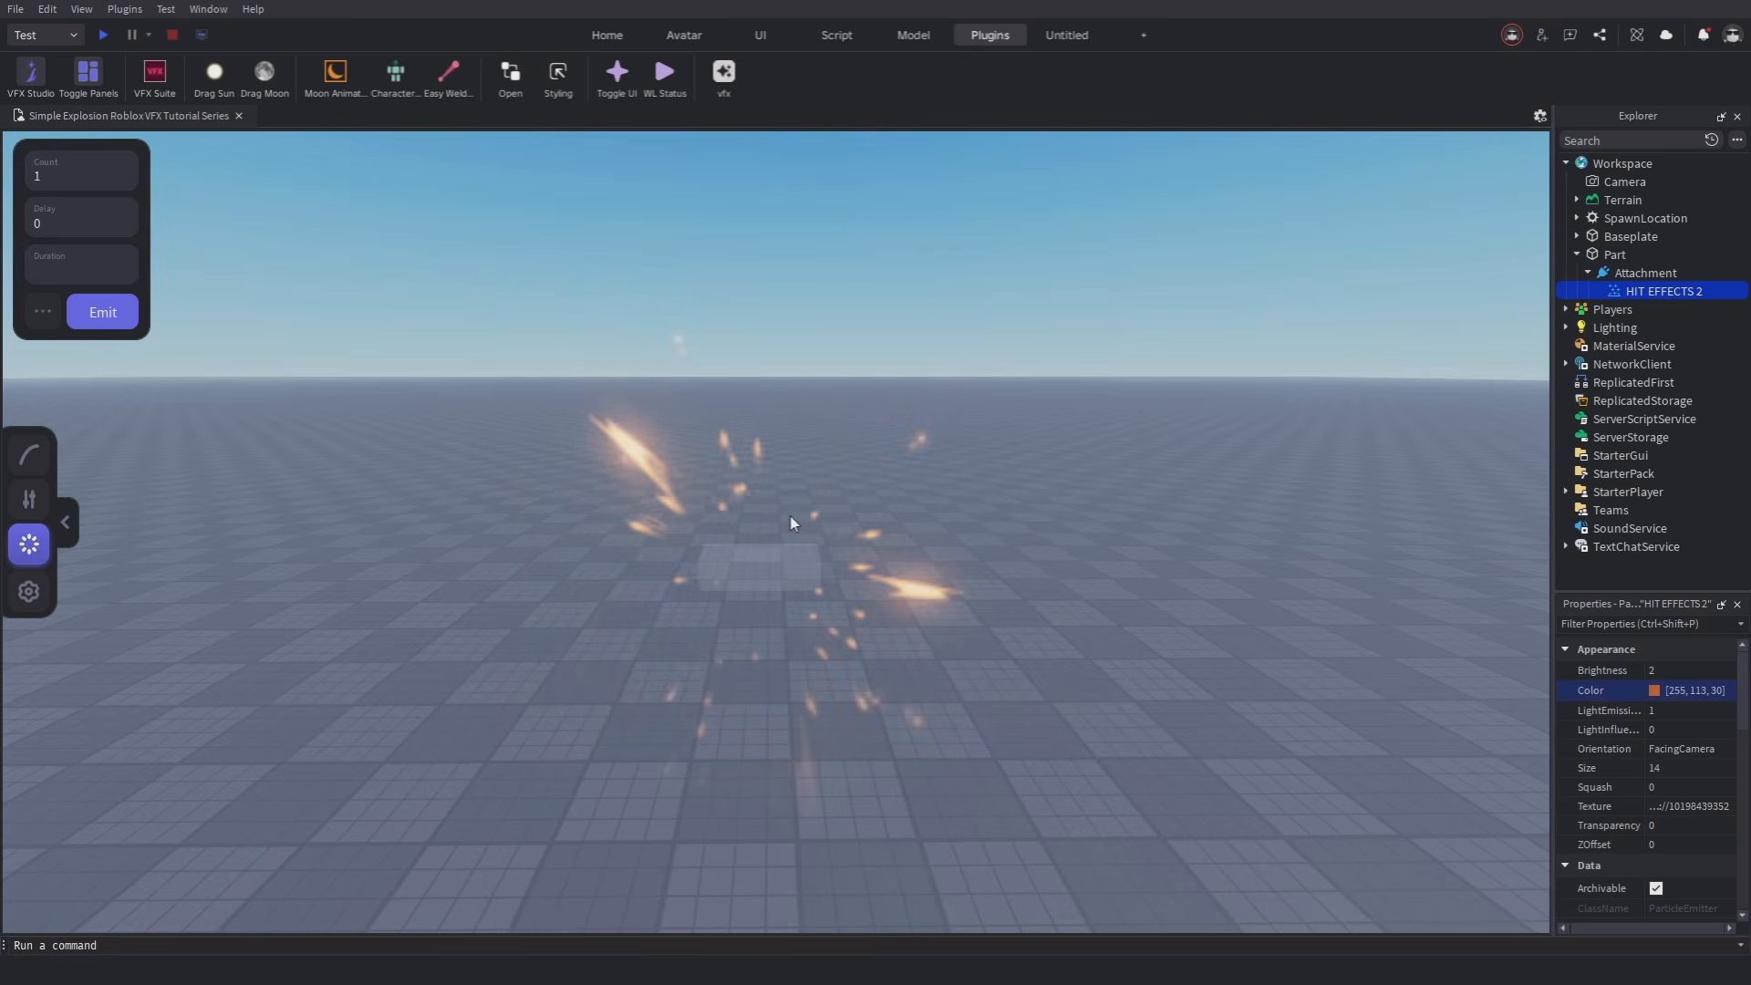
Apply an Ease Out Expo curve with a range of 0 to 20 to the HIT EFFECTS 2 emitter's Size.
click(28, 453)
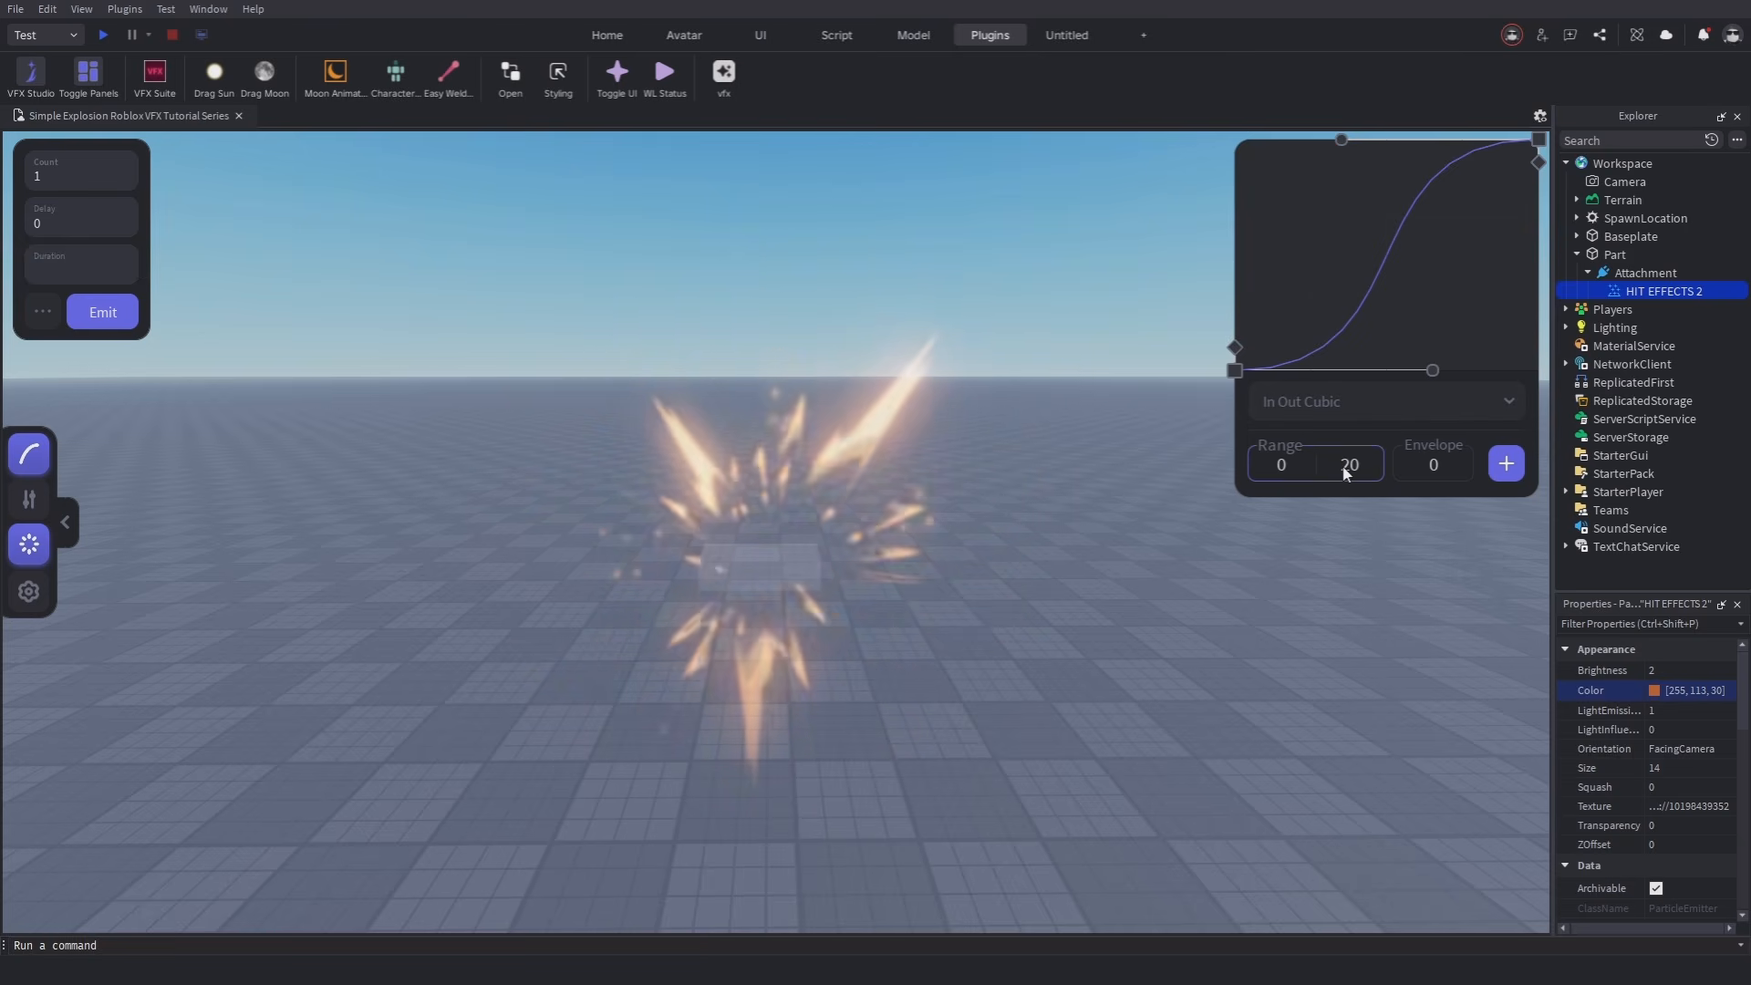
click(1333, 405)
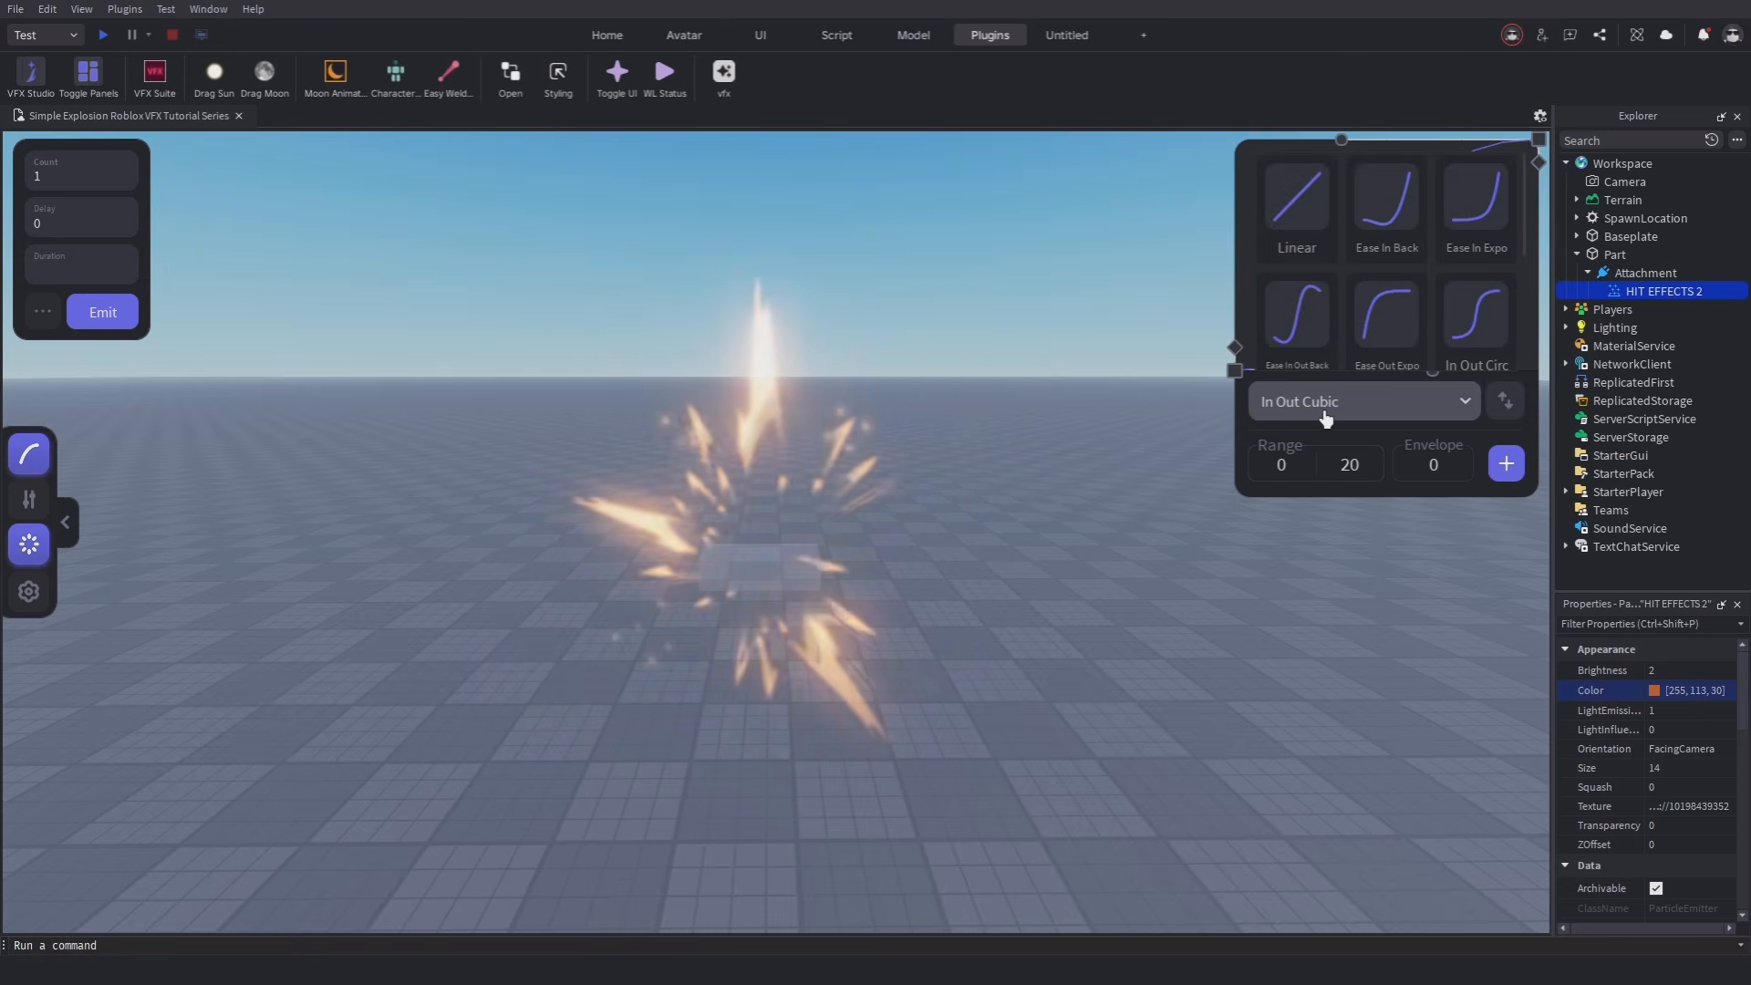
click(1388, 321)
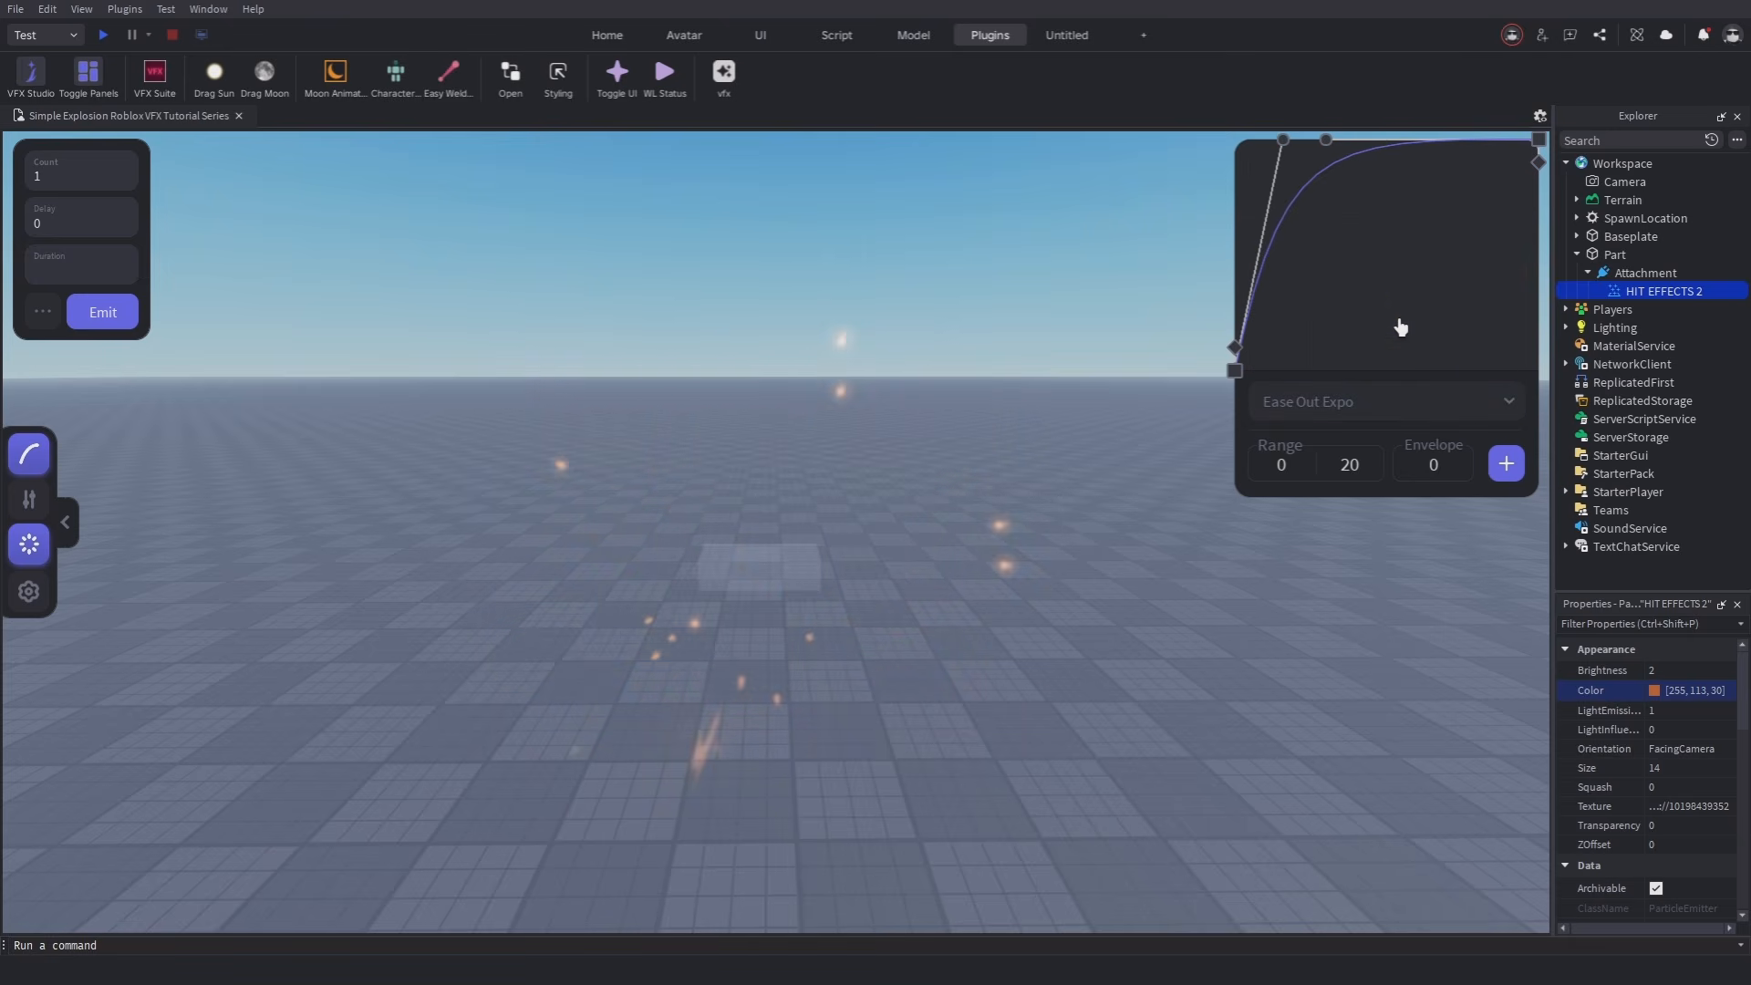
click(1504, 463)
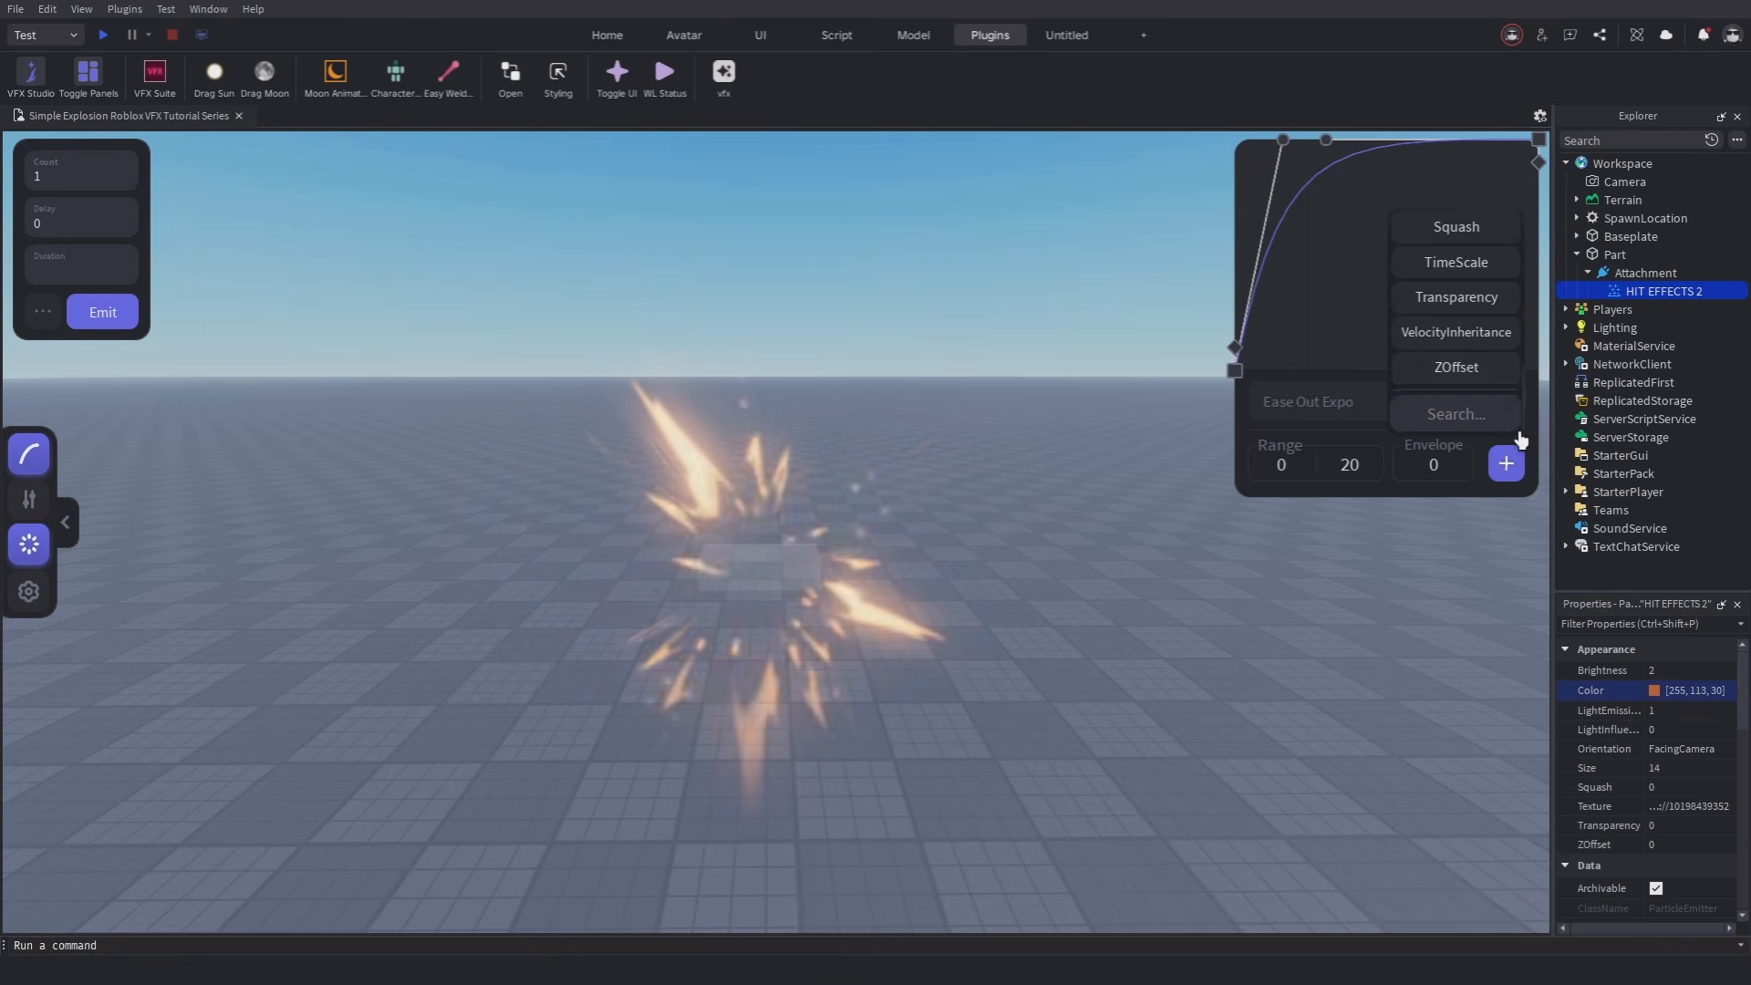
scroll(1473, 281, up, 3)
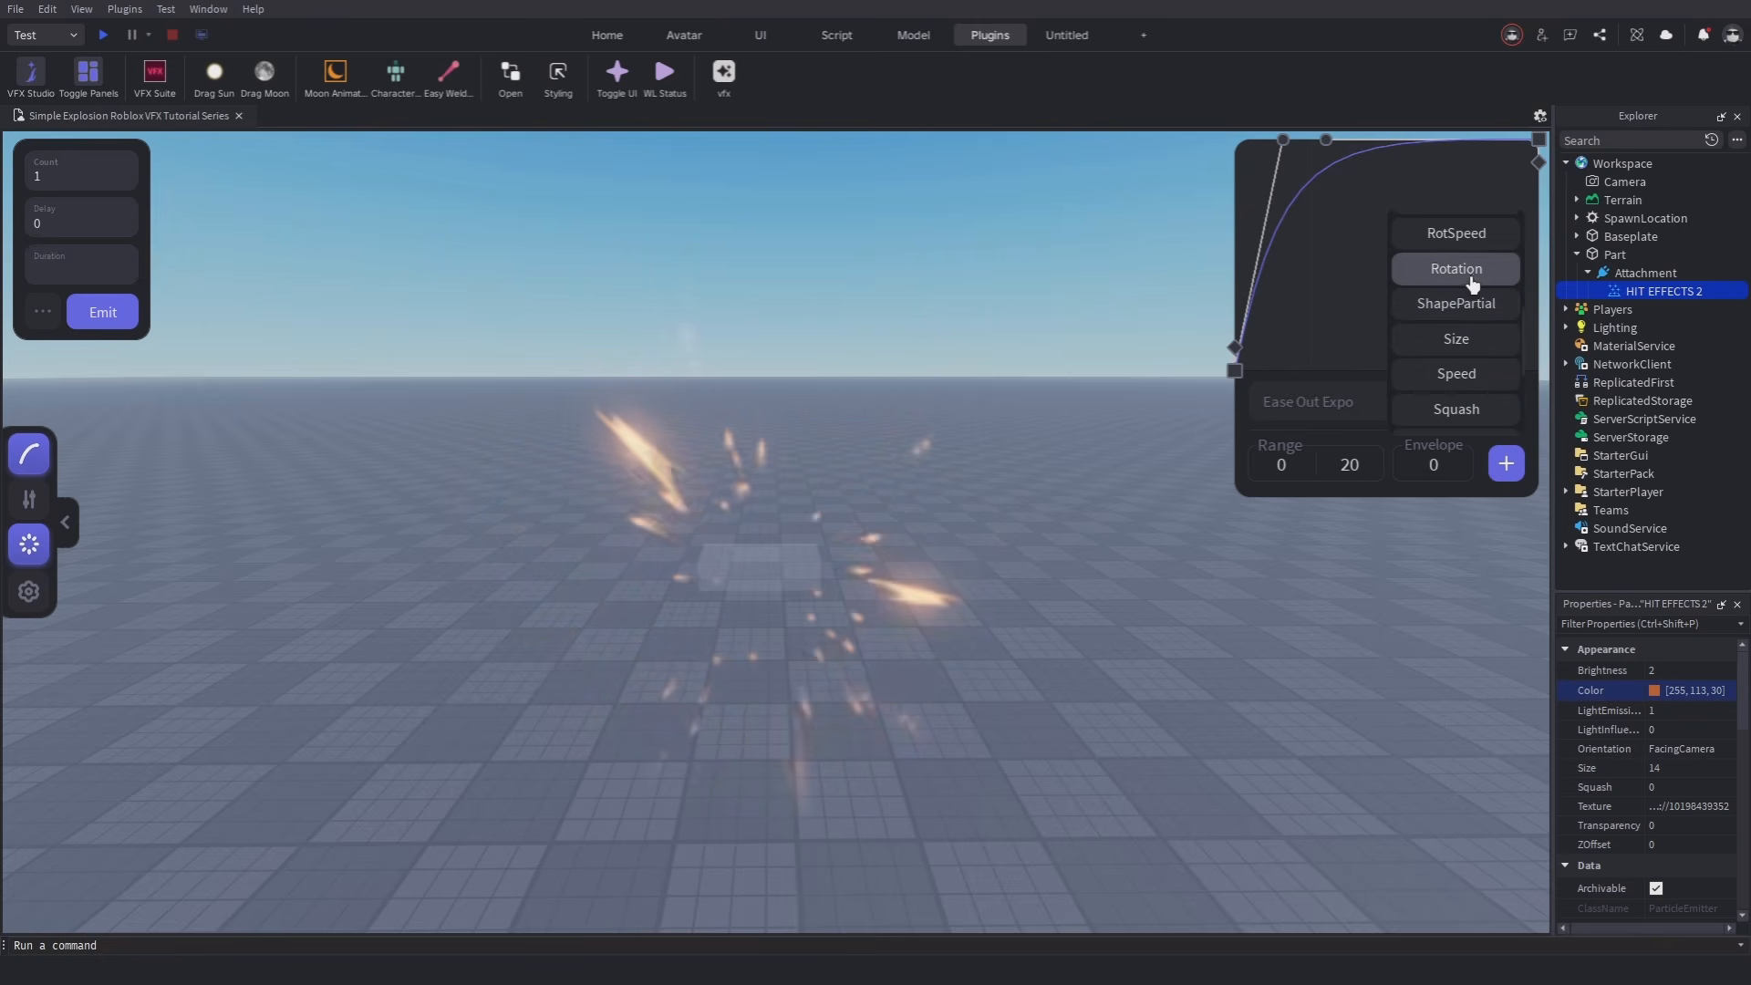
click(1456, 338)
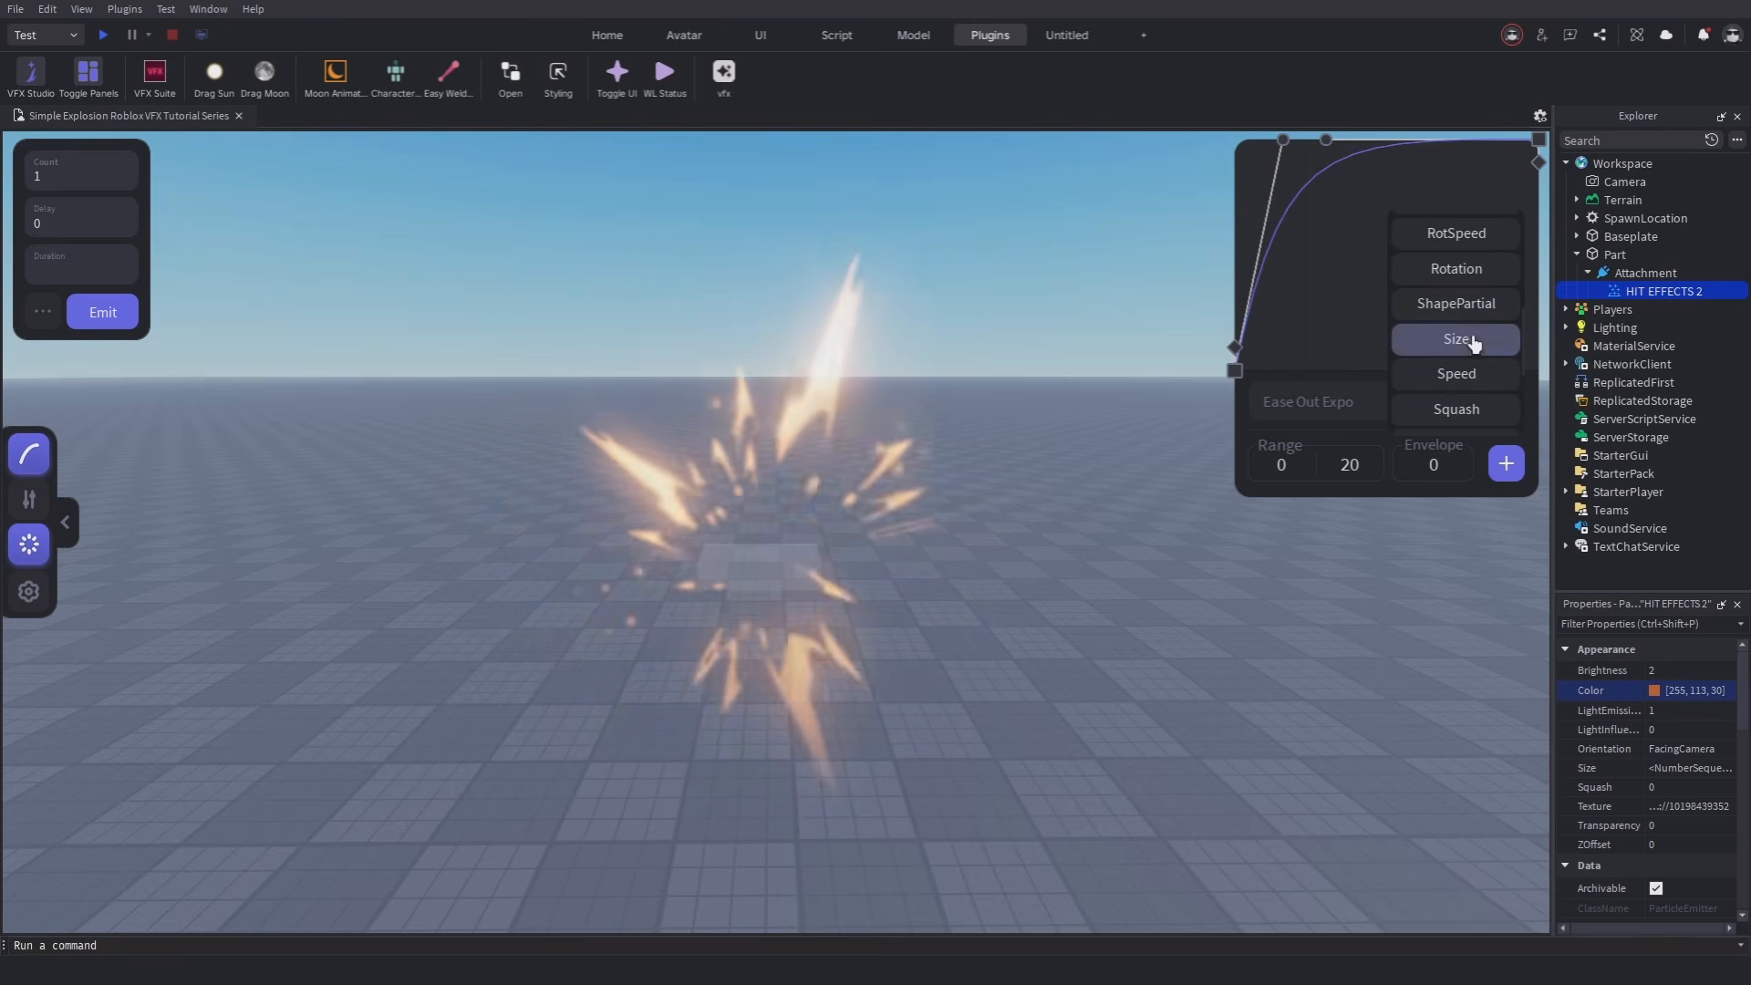
Apply an Ease In Expo curve with a range of 0 to 1 to the HIT EFFECTS 2 emitter's Transparency.
click(1505, 465)
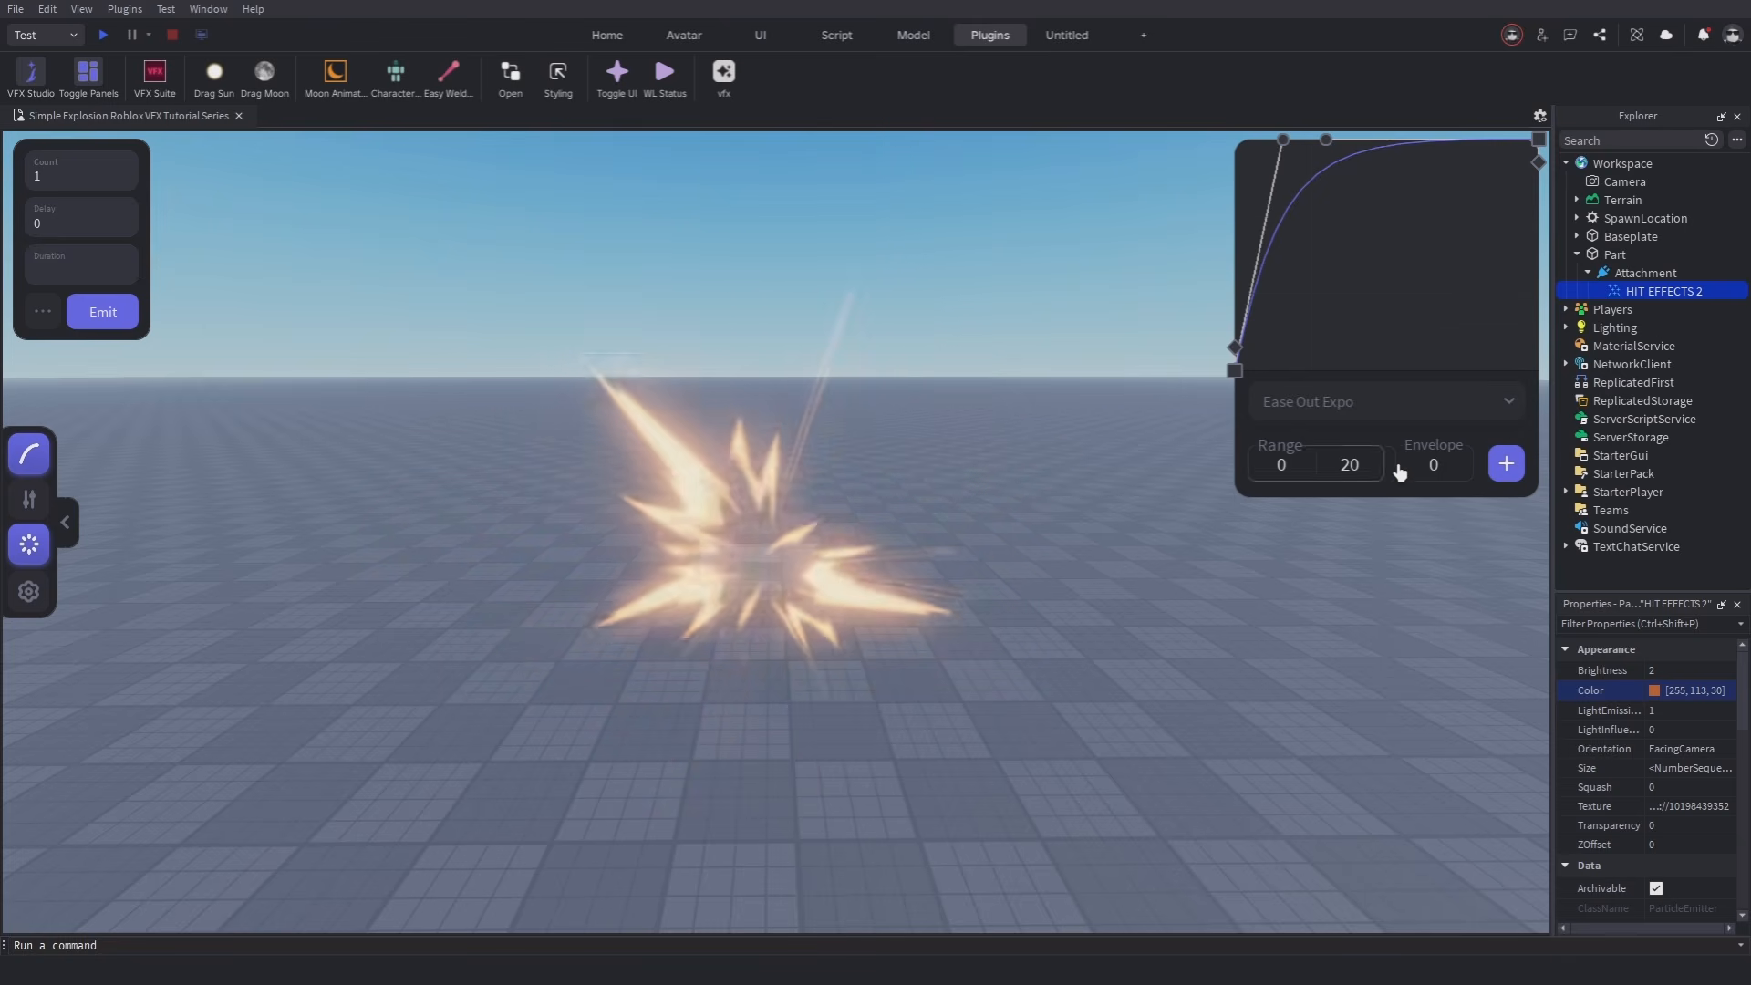
double_click(1349, 464)
text(1)
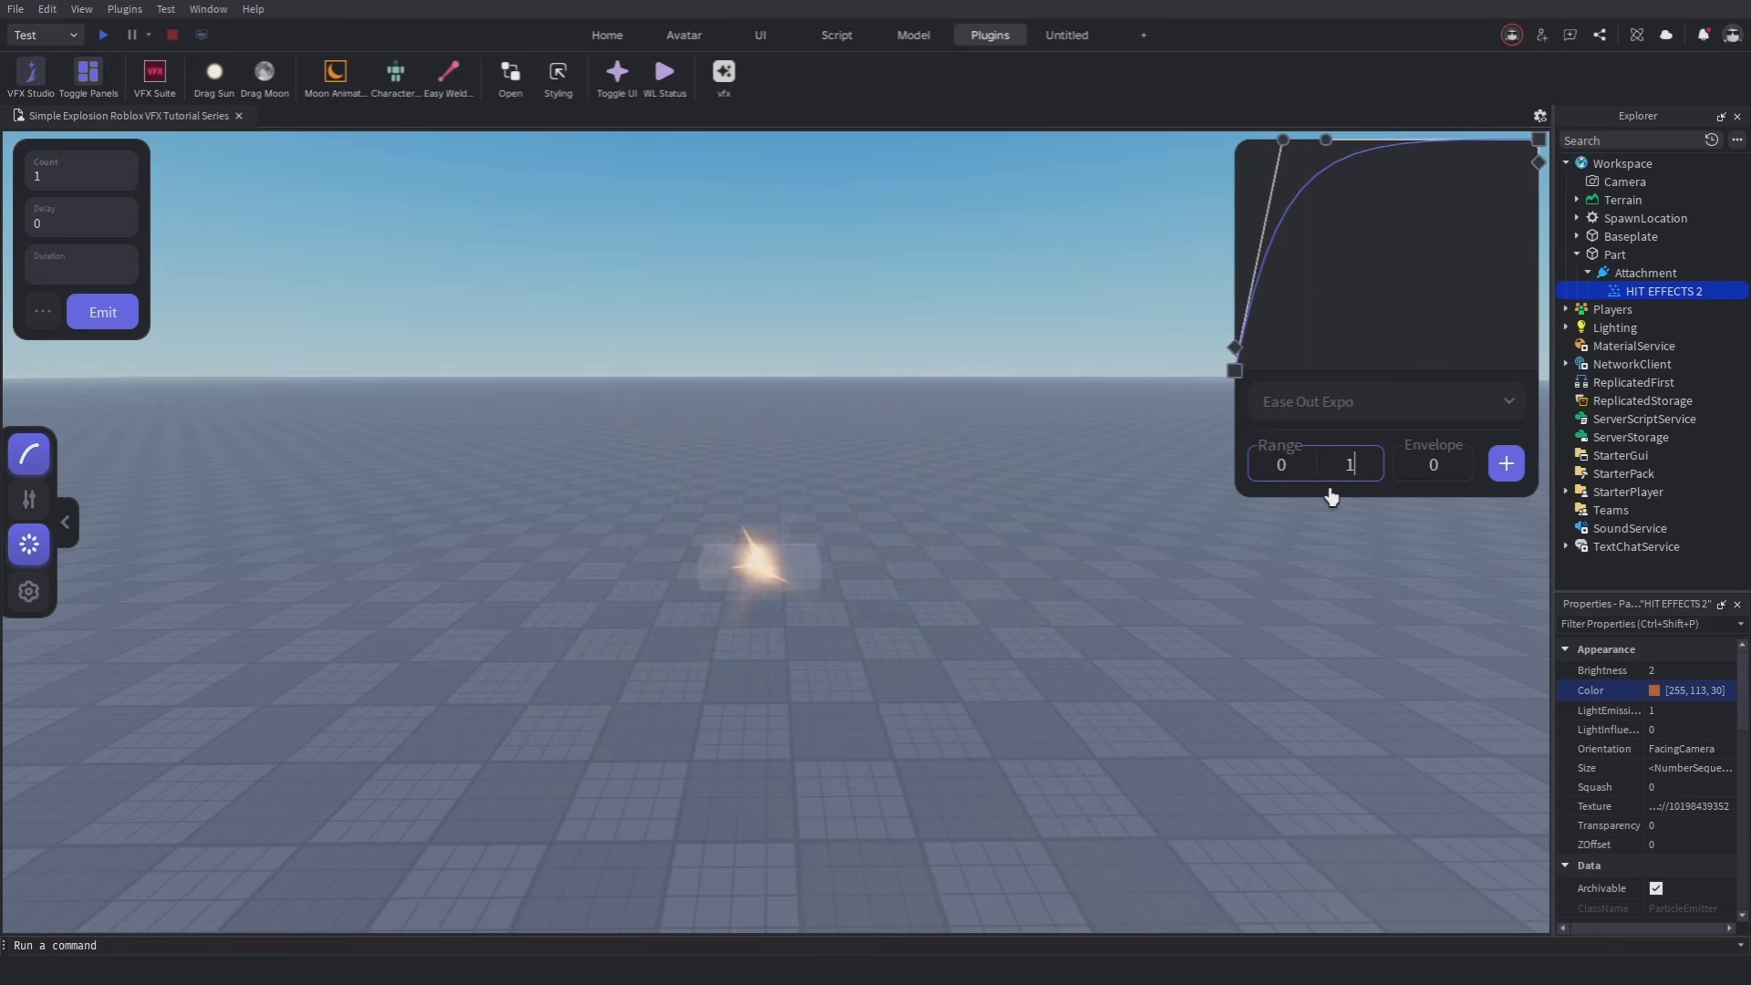
key(Return)
click(1394, 402)
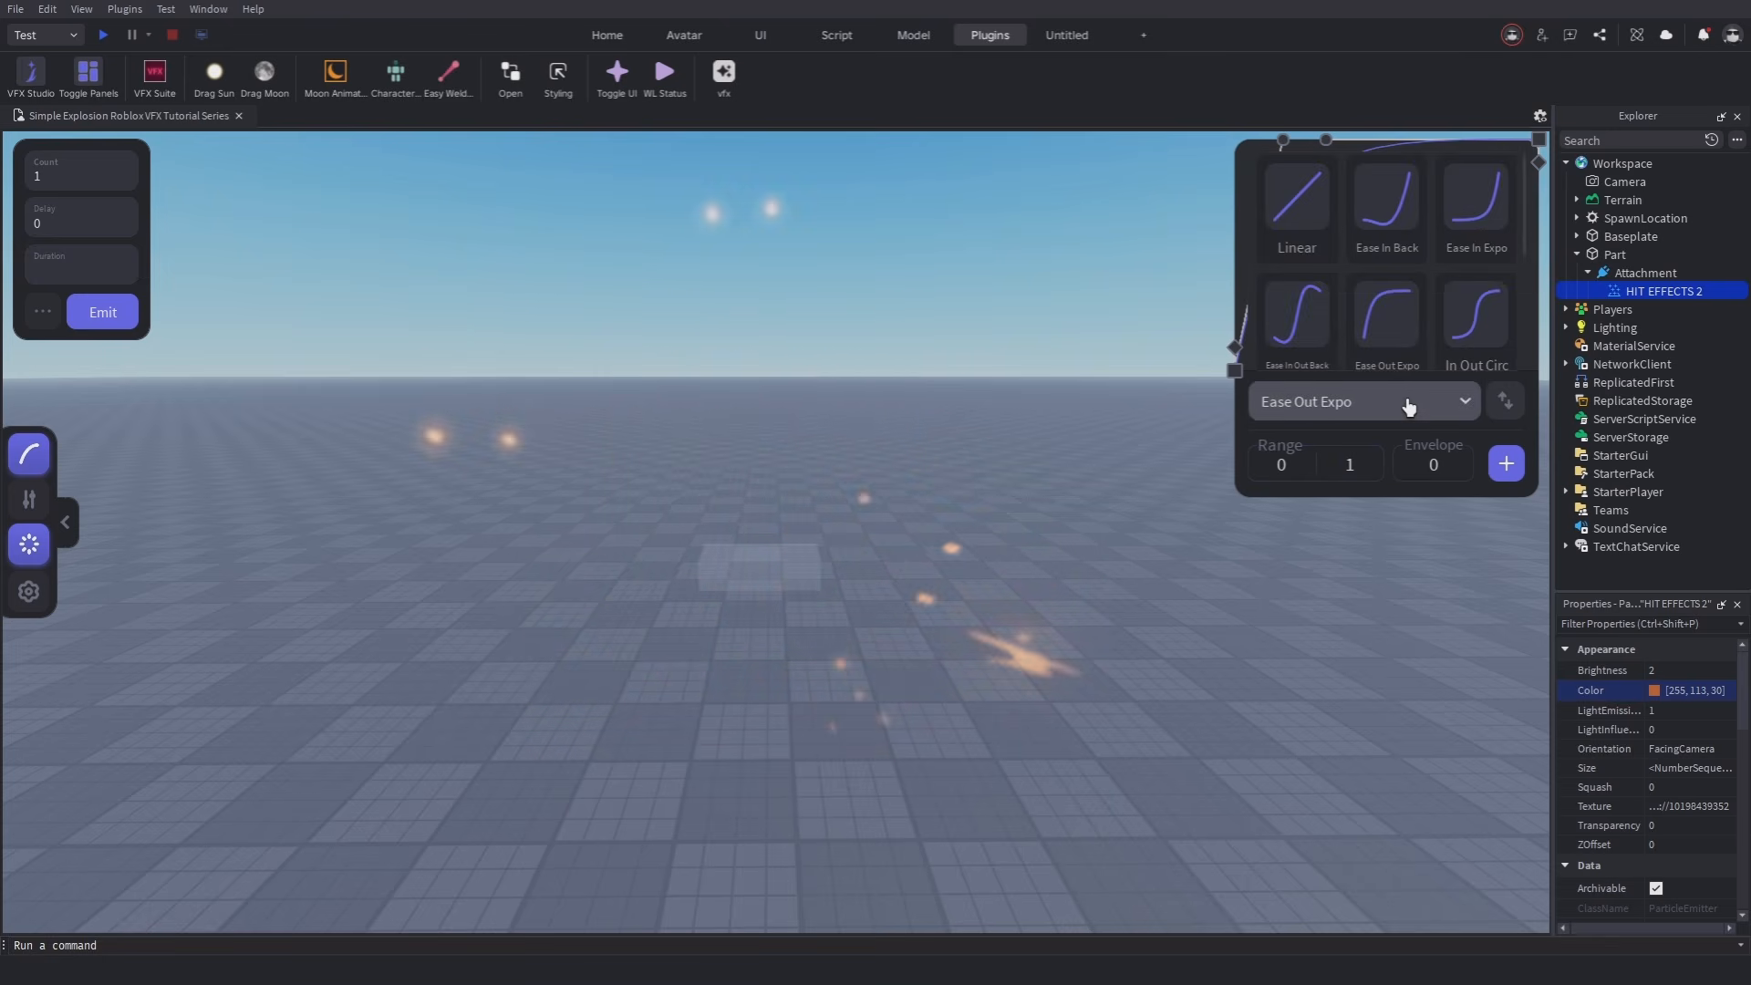
scroll(1470, 296, down, 3)
scroll(1470, 296, up, 3)
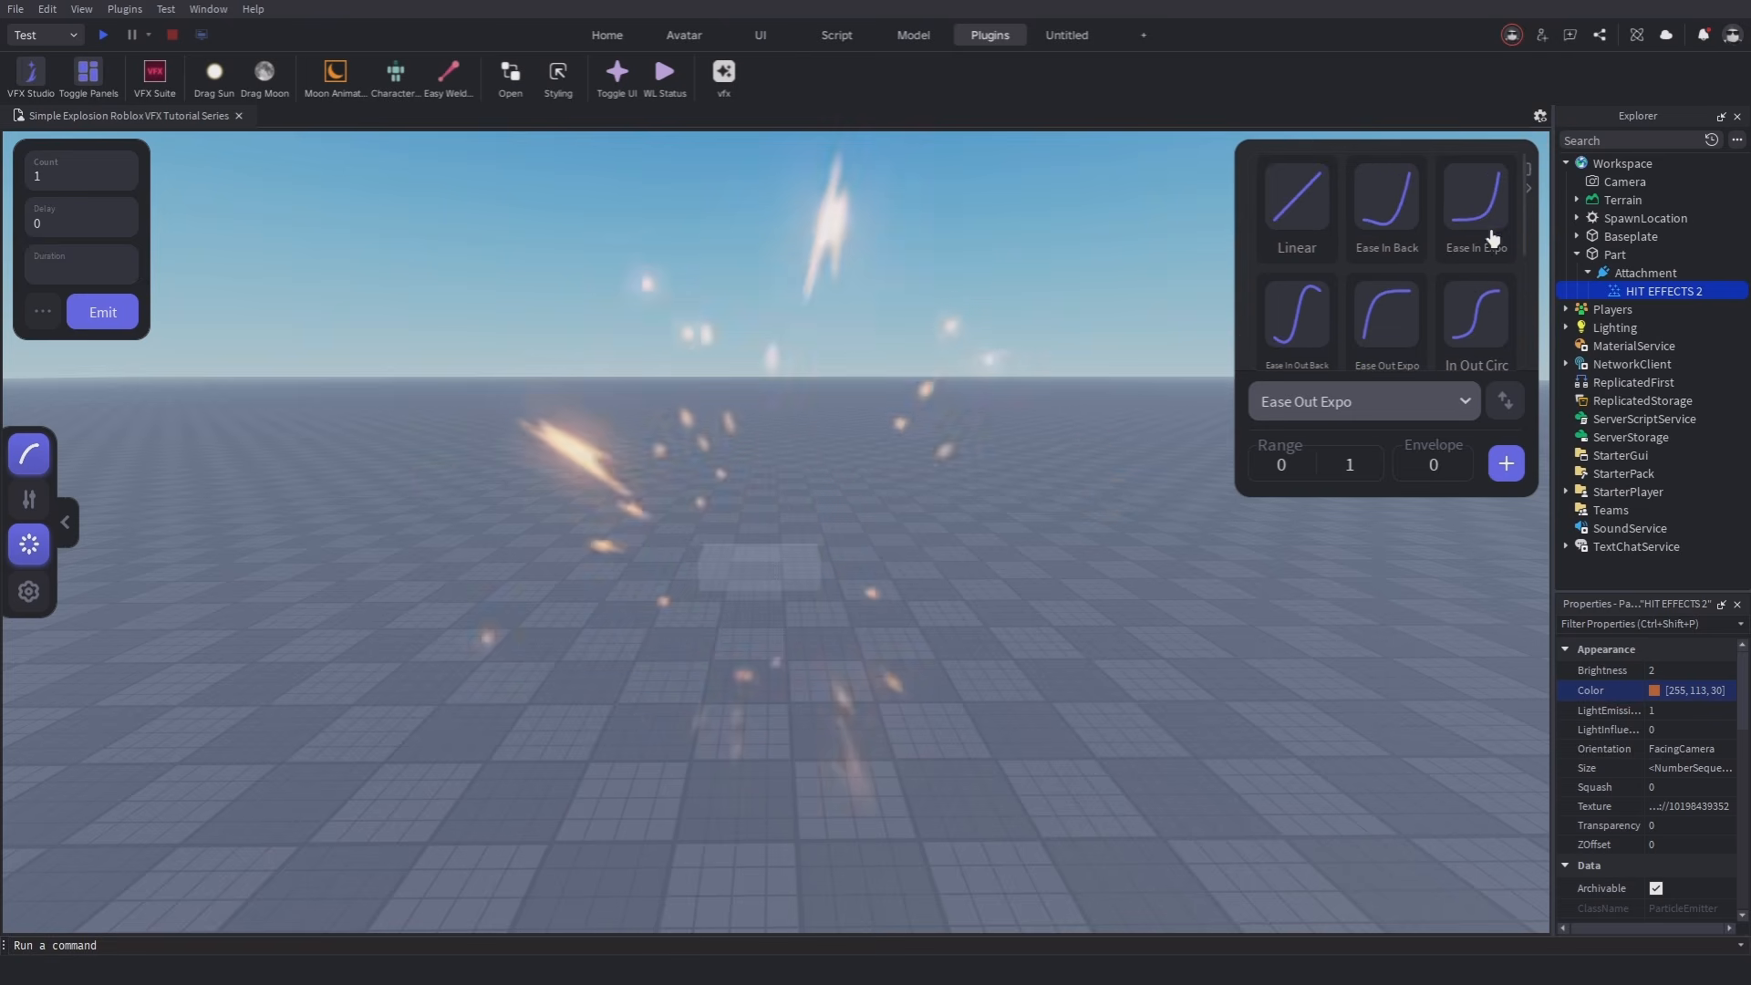
click(1478, 199)
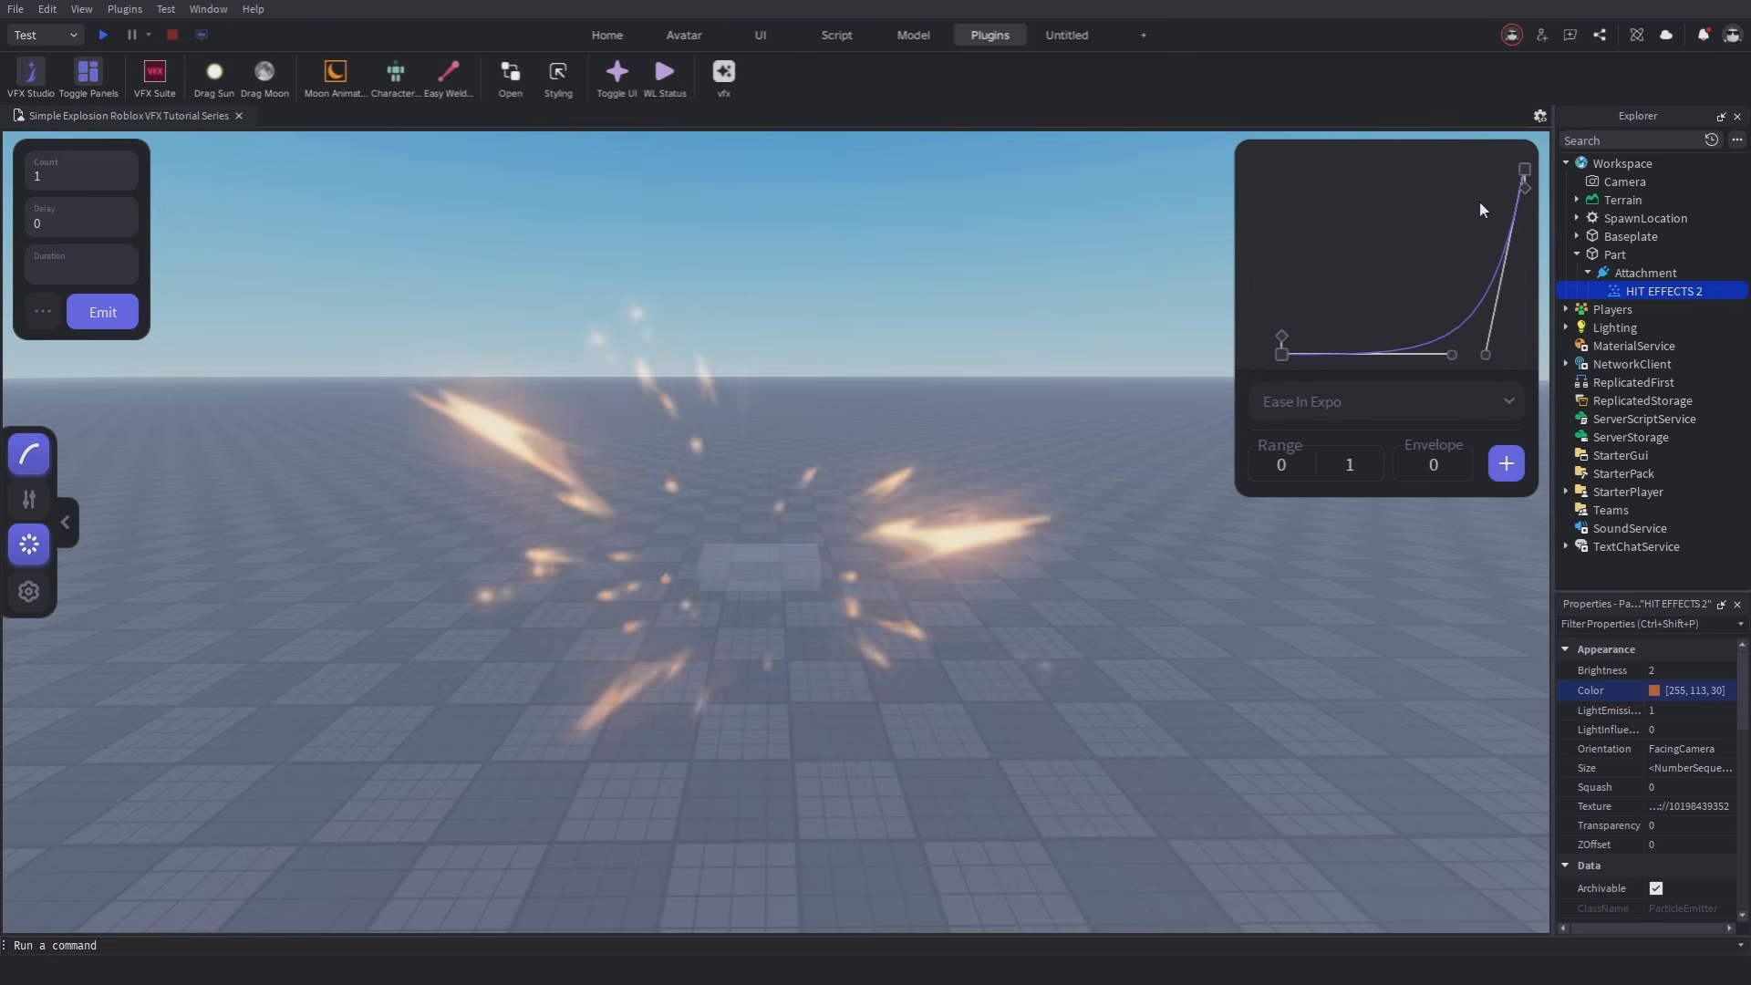
click(1500, 463)
scroll(1496, 372, up, 5)
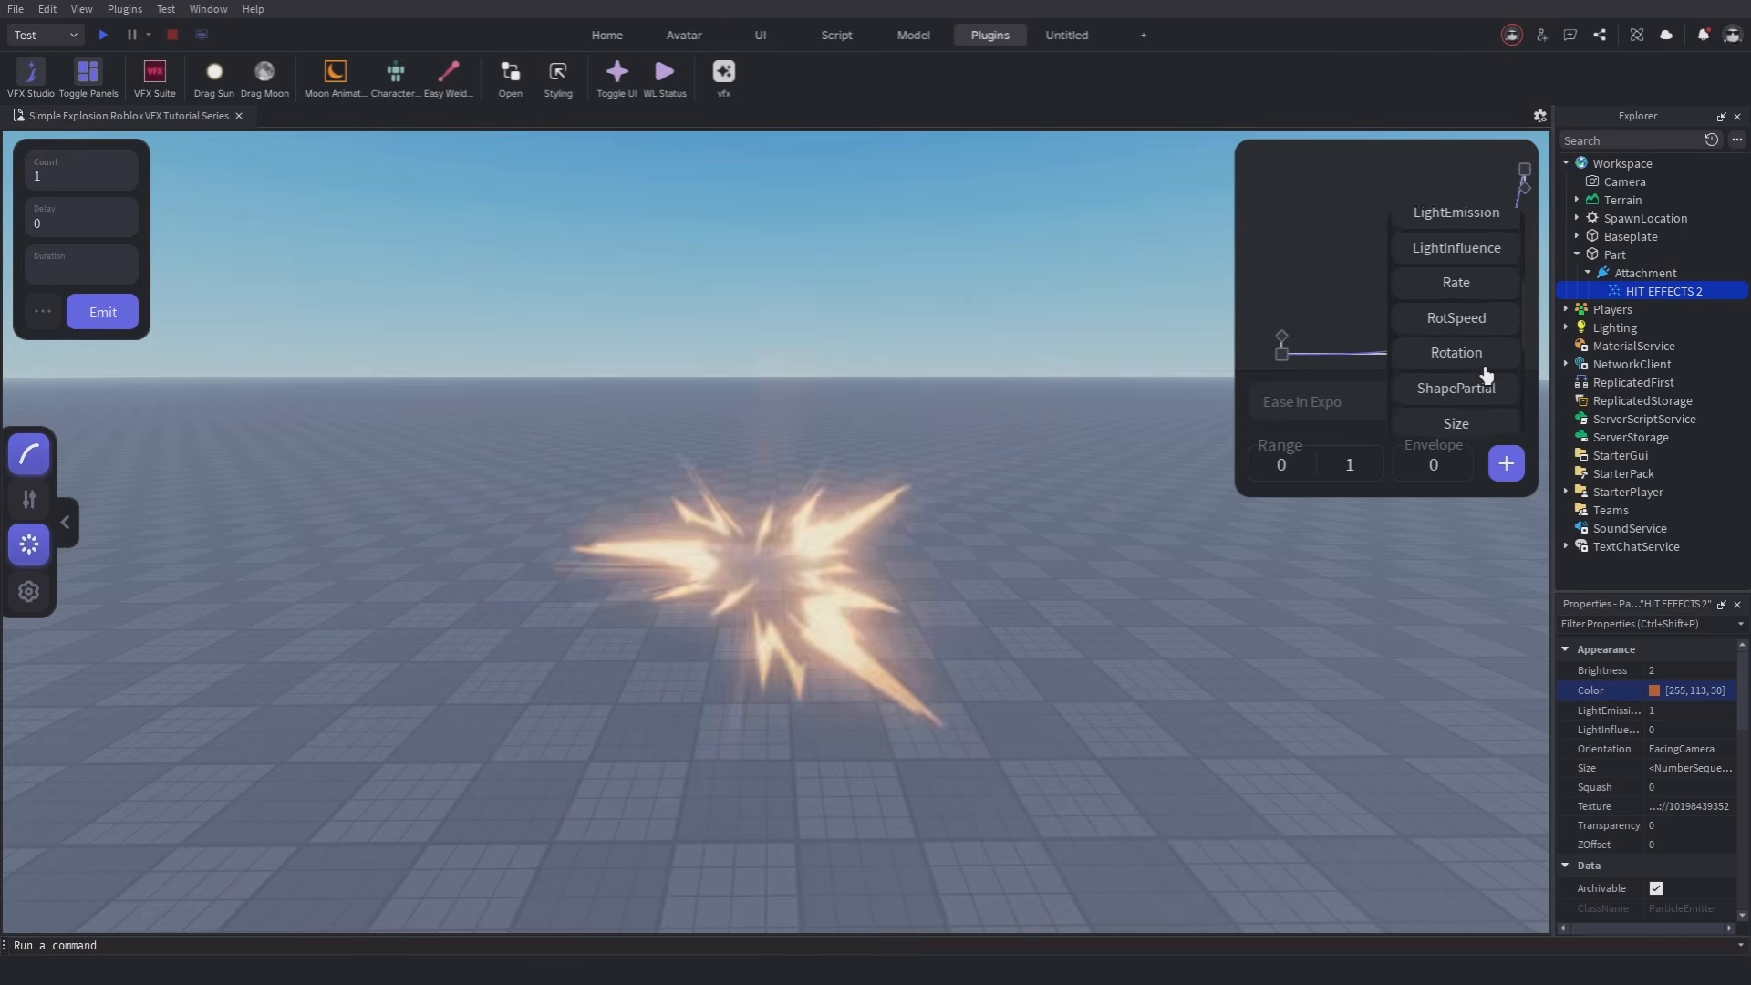
scroll(1487, 374, up, 5)
scroll(1488, 373, down, 4)
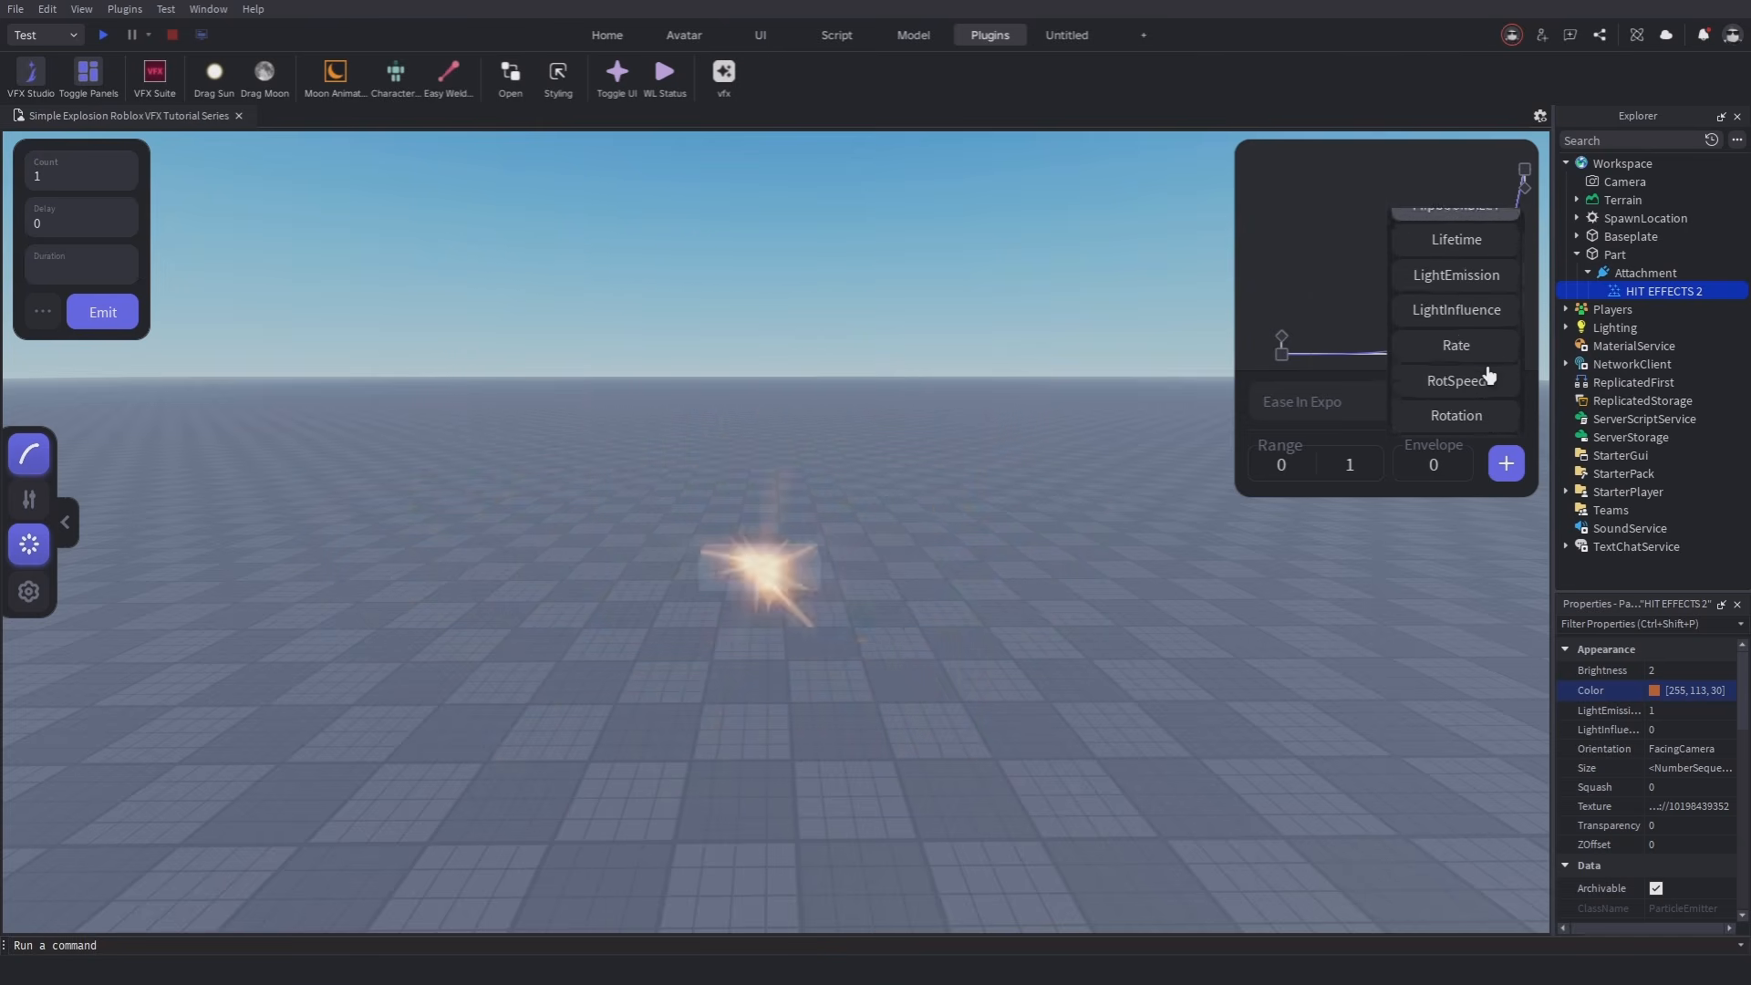
scroll(1488, 374, down, 4)
click(1456, 335)
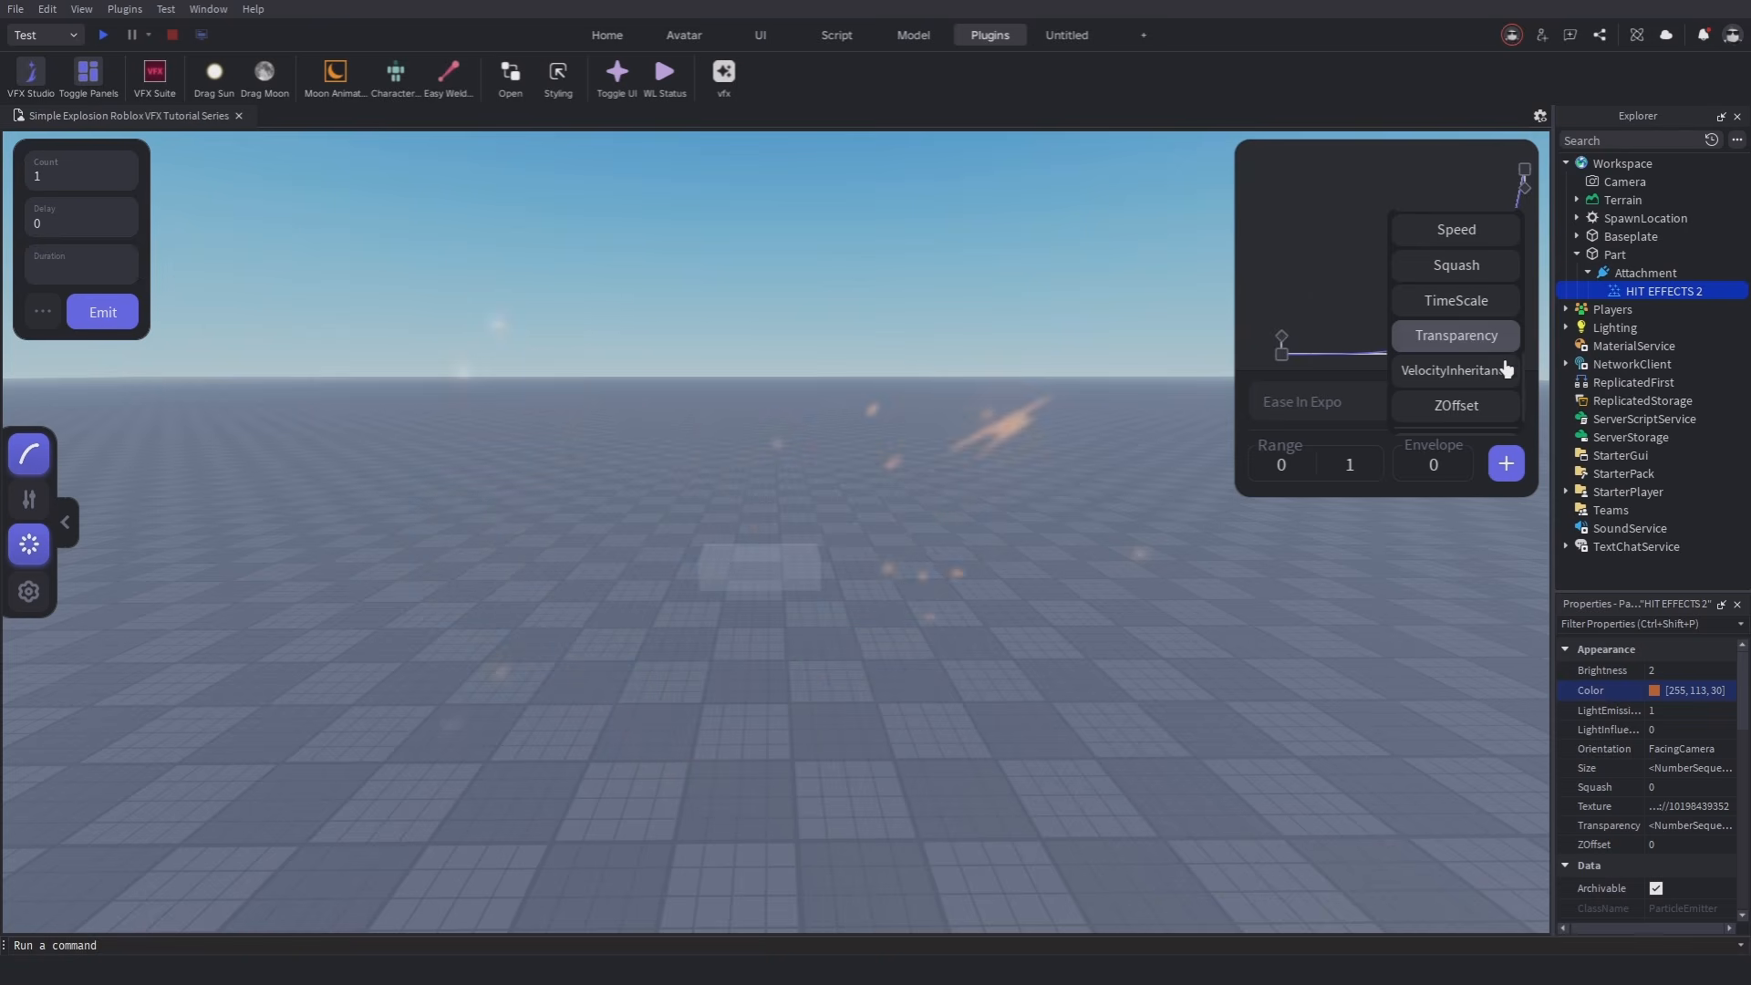
Duplicate the HIT EFFECTS 2 emitter and replace the copy's texture with the HIT EFFECTS 1 impact flipbook from VFX Studio.
click(36, 463)
click(36, 82)
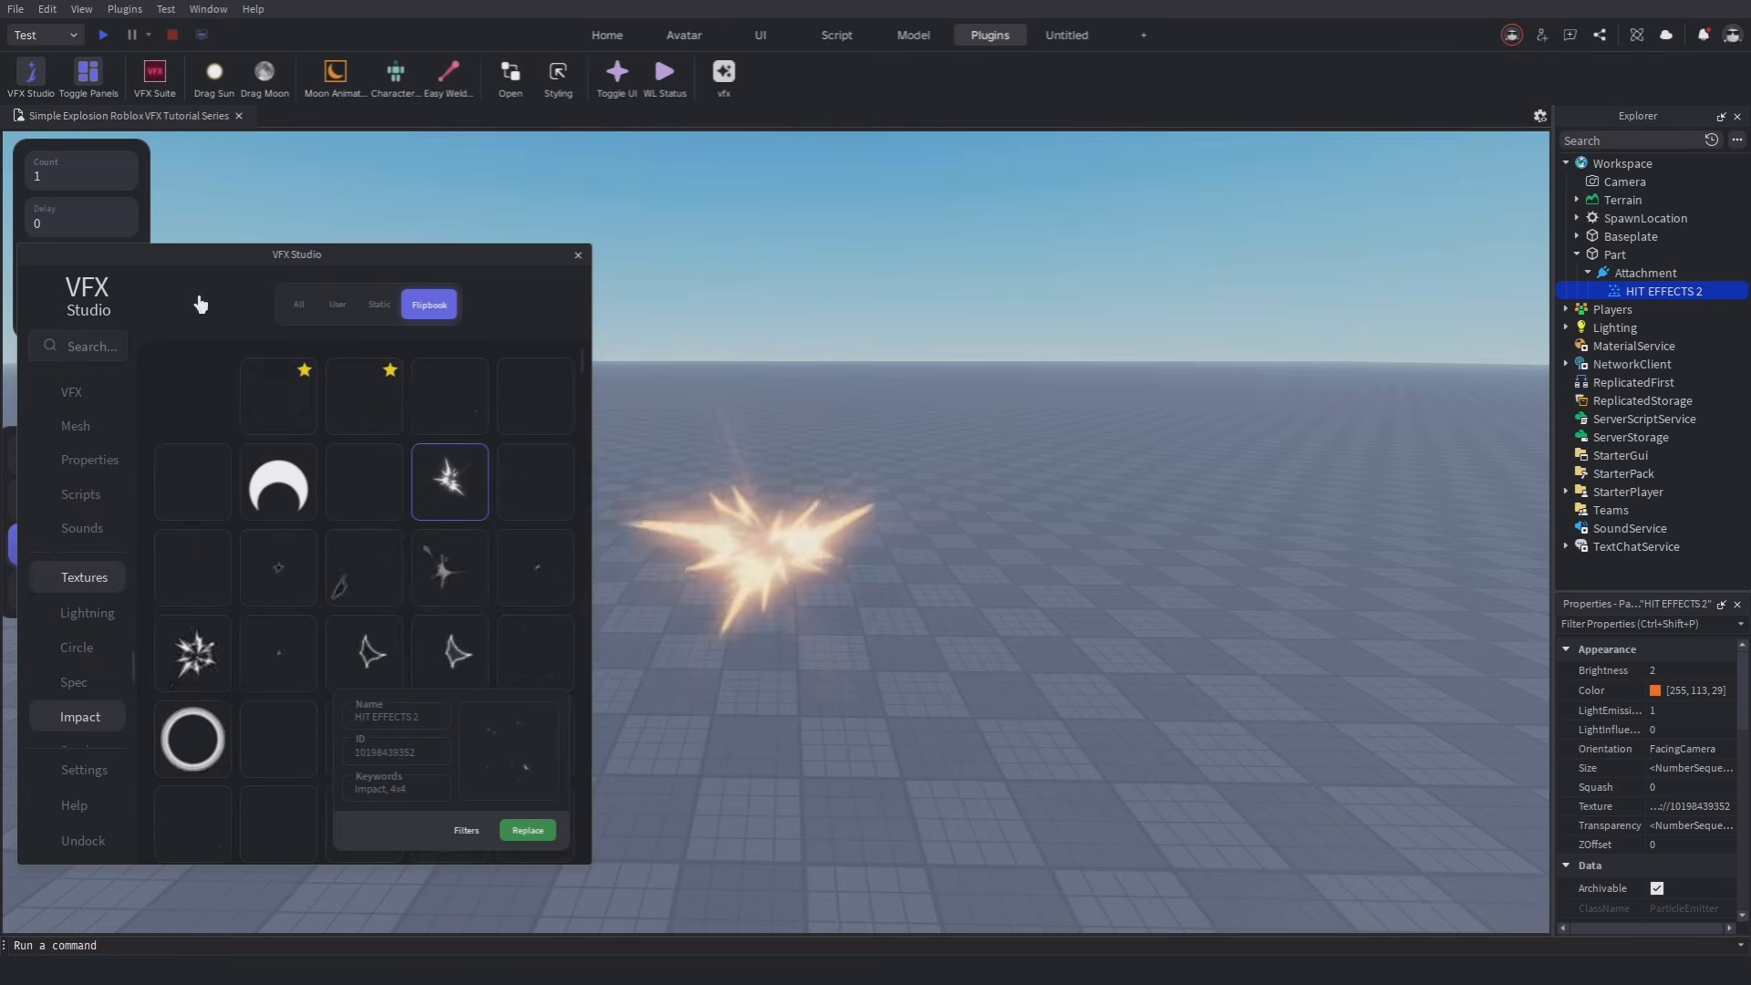
drag(340, 259, 420, 368)
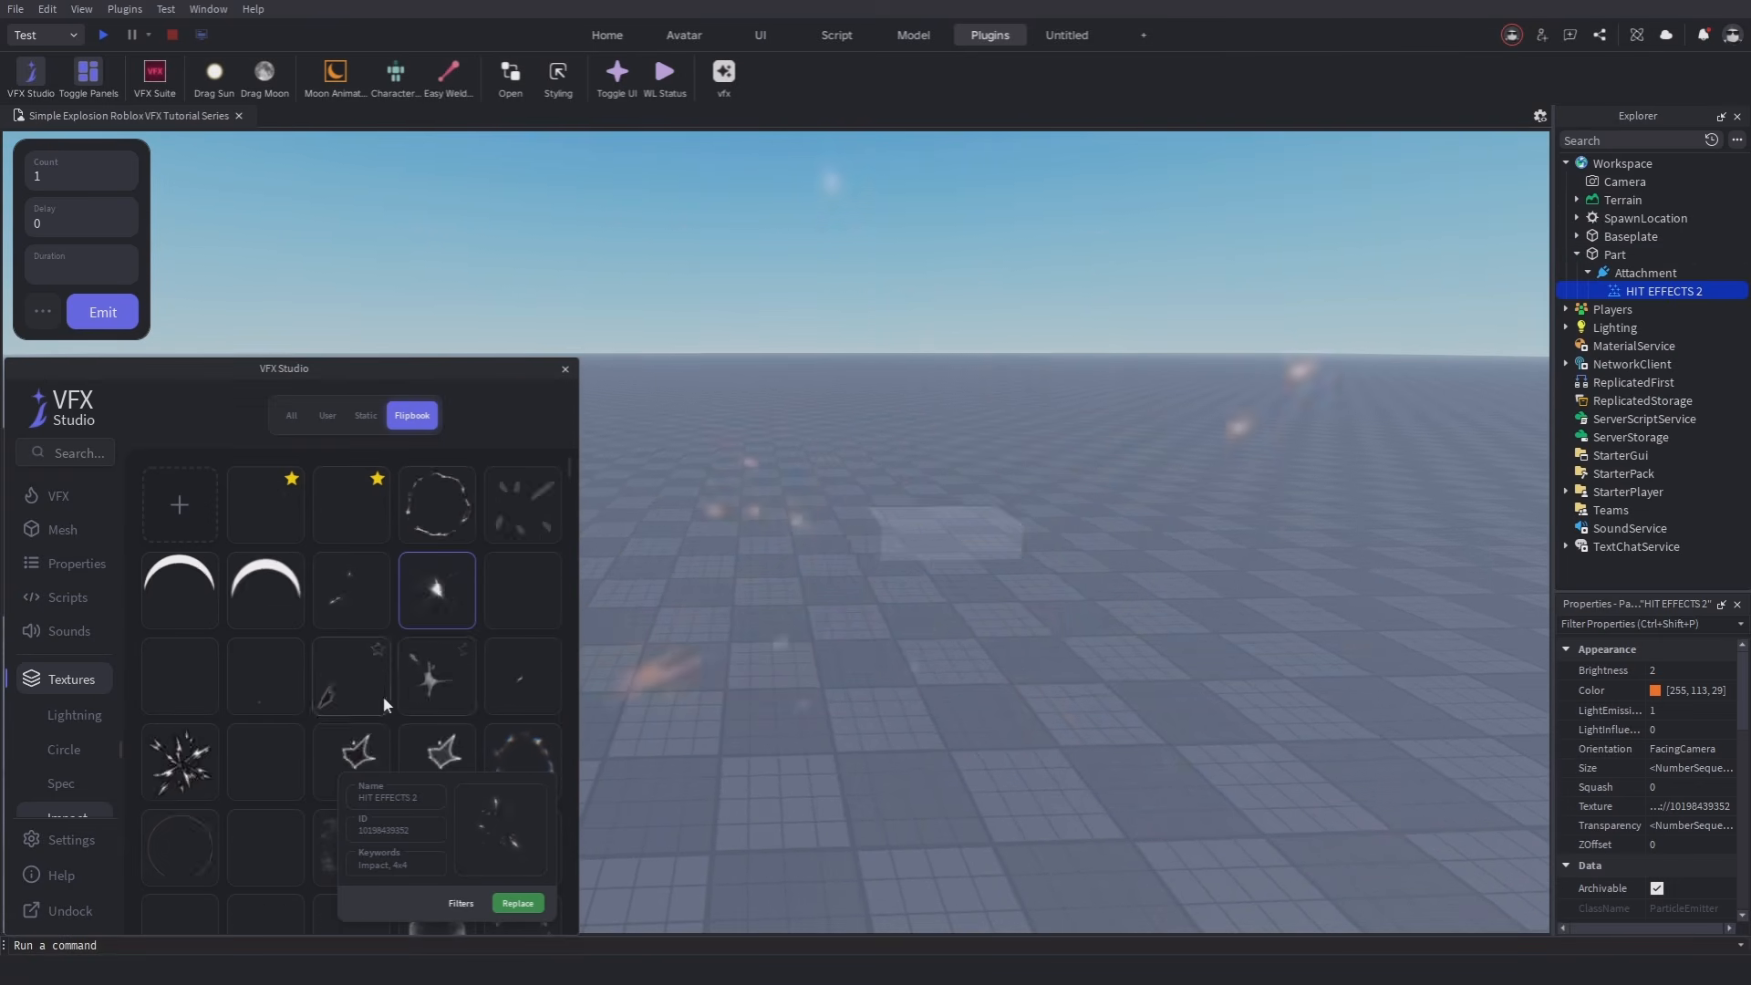
click(360, 593)
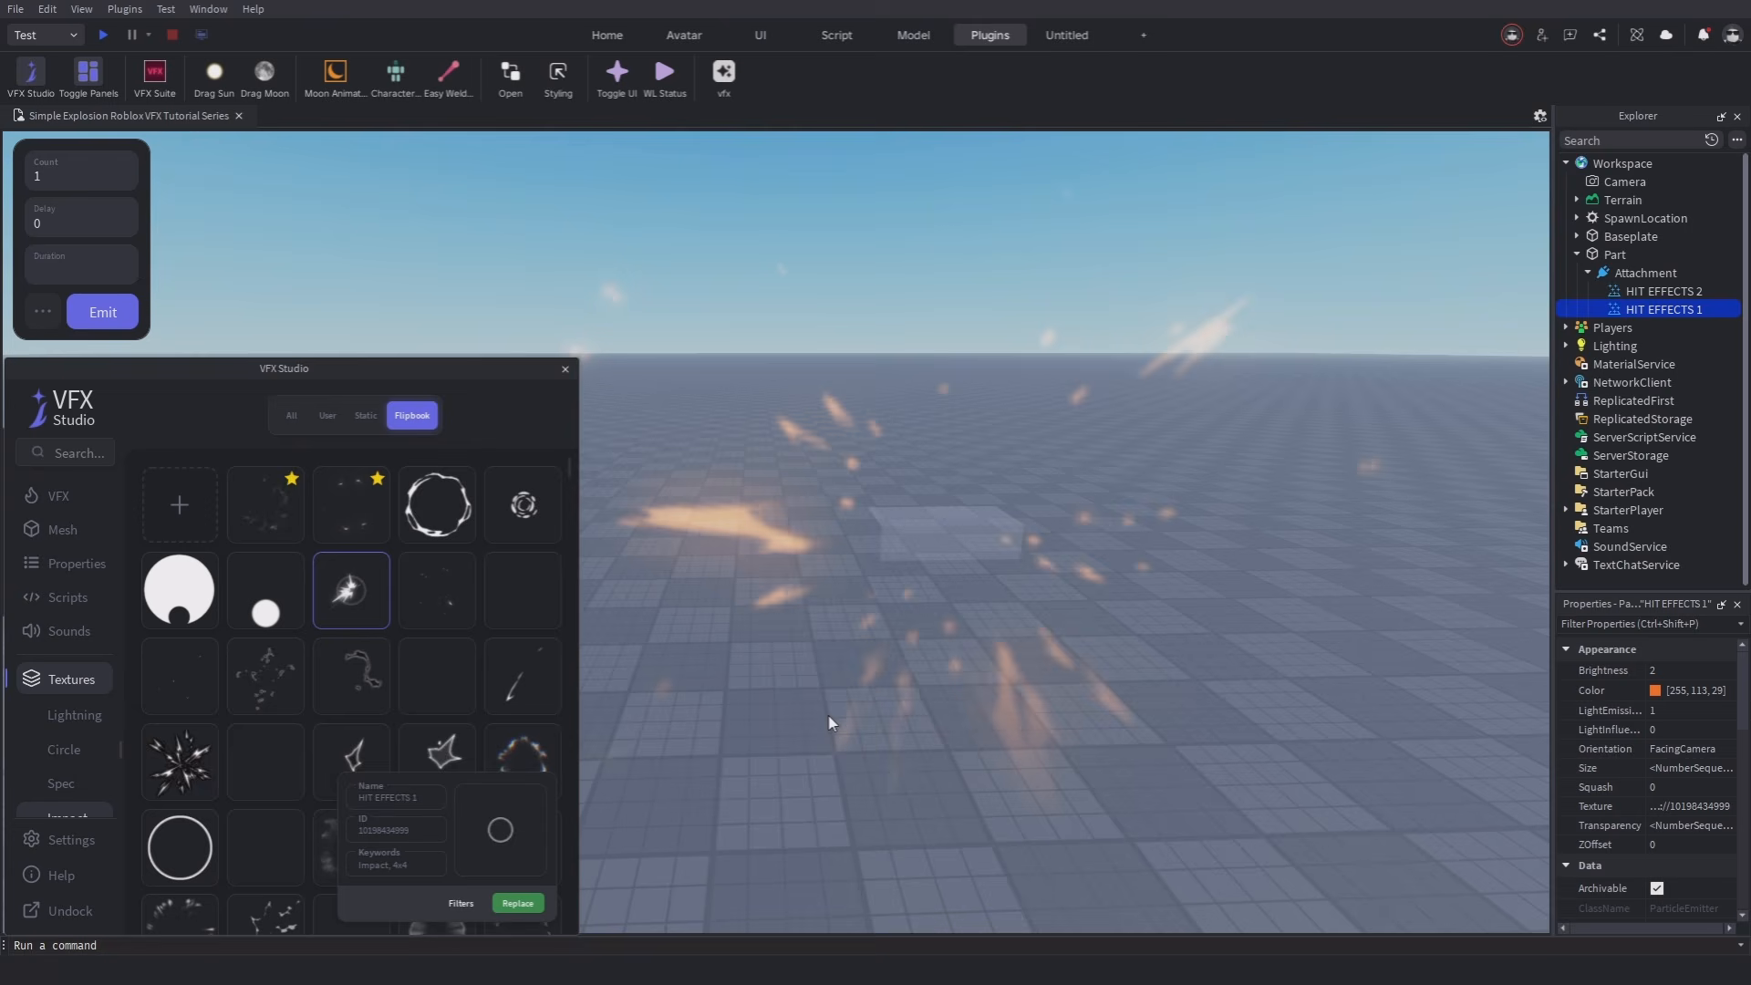
Disable continuous emission on both the HIT EFFECTS 2 and HIT EFFECTS 1 emitters and emit them once as a test.
ctrl+click(1614, 292)
scroll(1669, 763, down, 4)
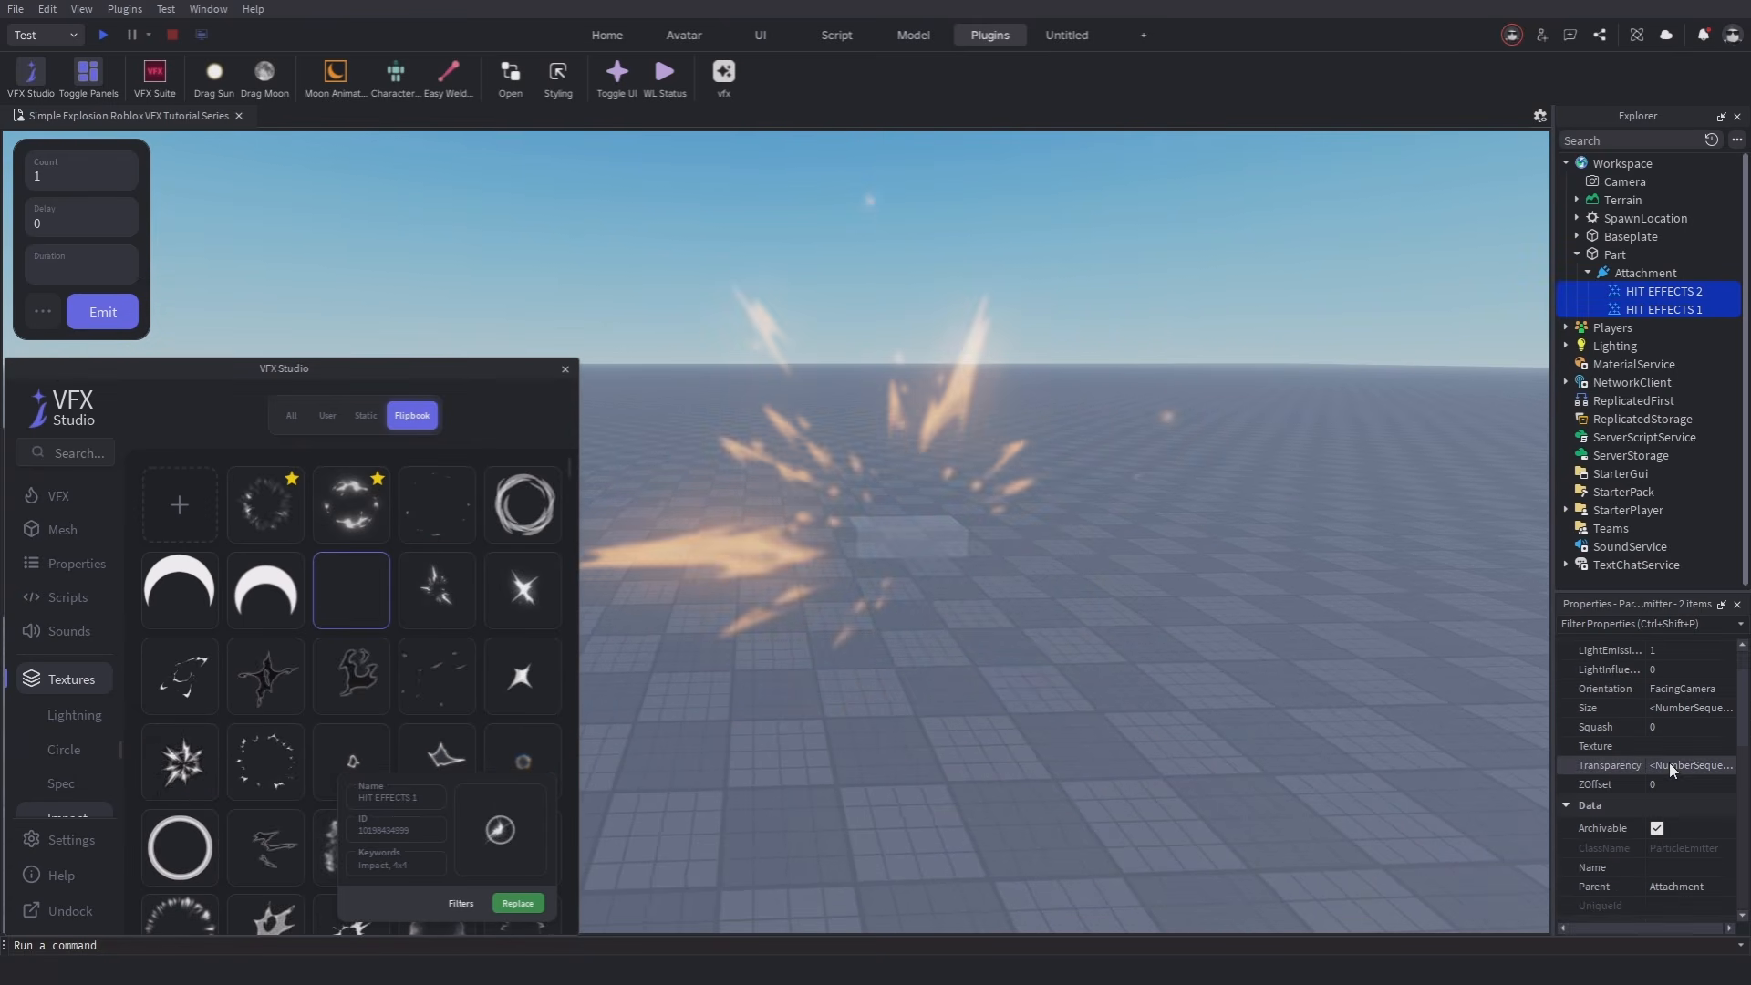
click(1655, 788)
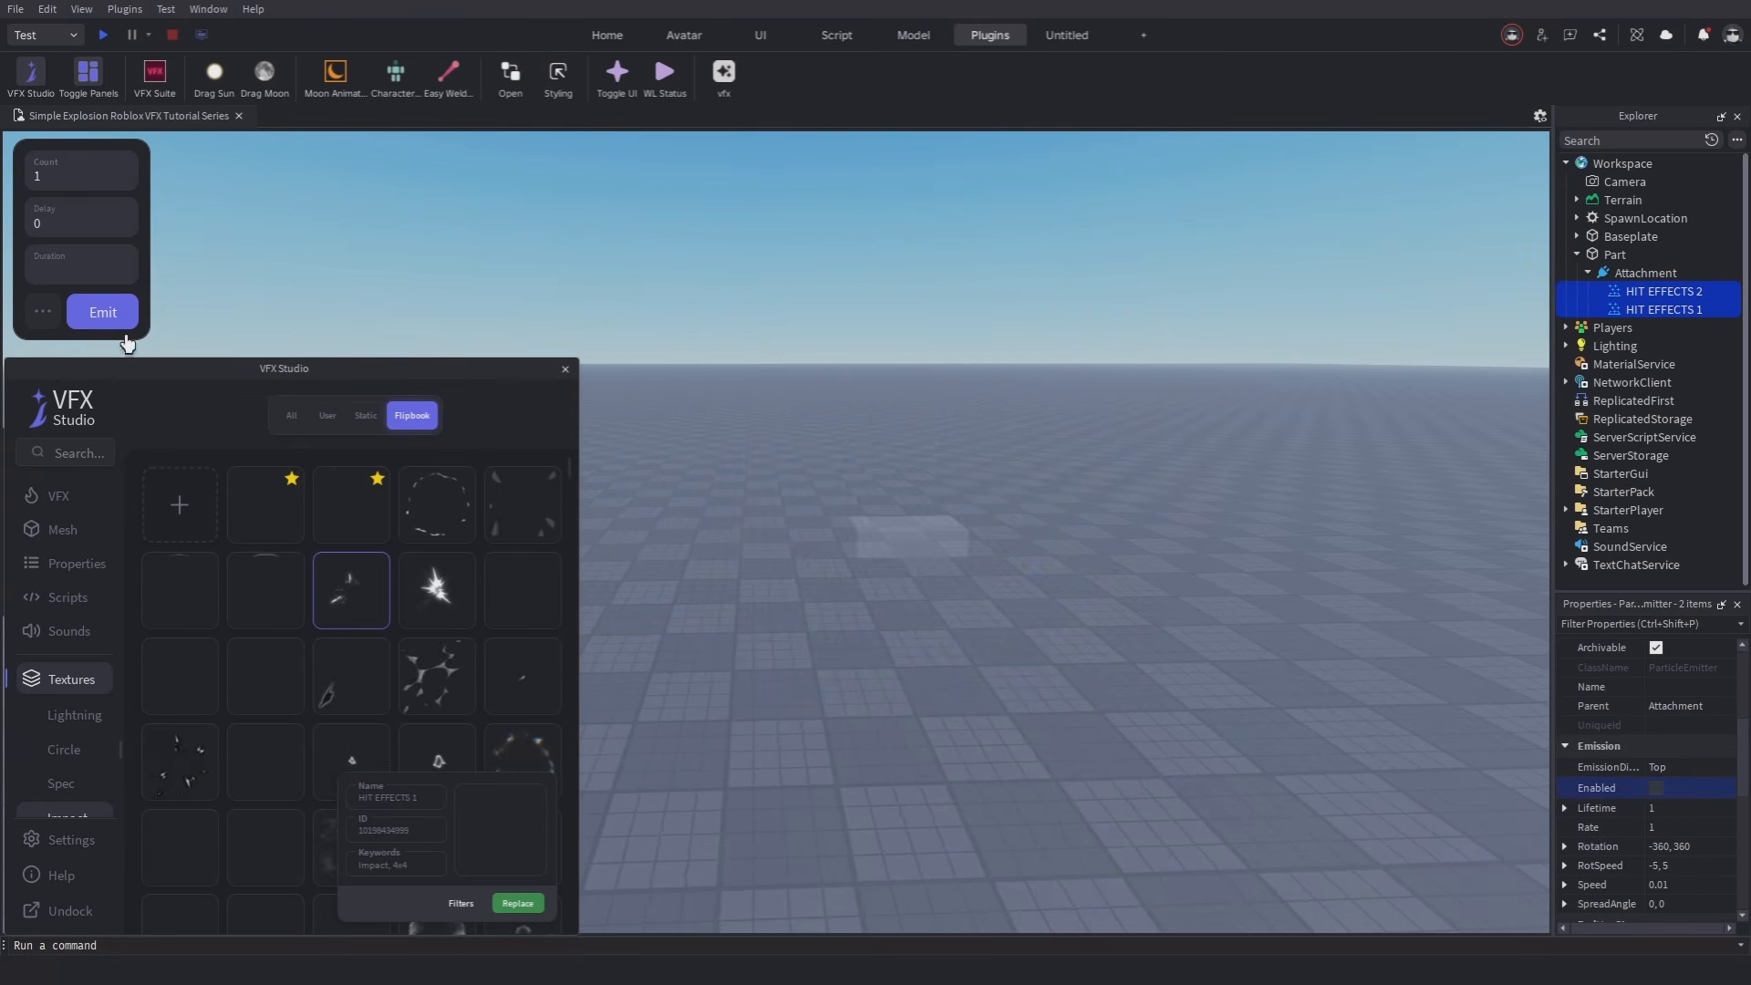
click(122, 317)
Replace the HIT EFFECTS 1 emitter's texture with the Images/shockwave1 impact flipbook and test-emit it.
click(1641, 312)
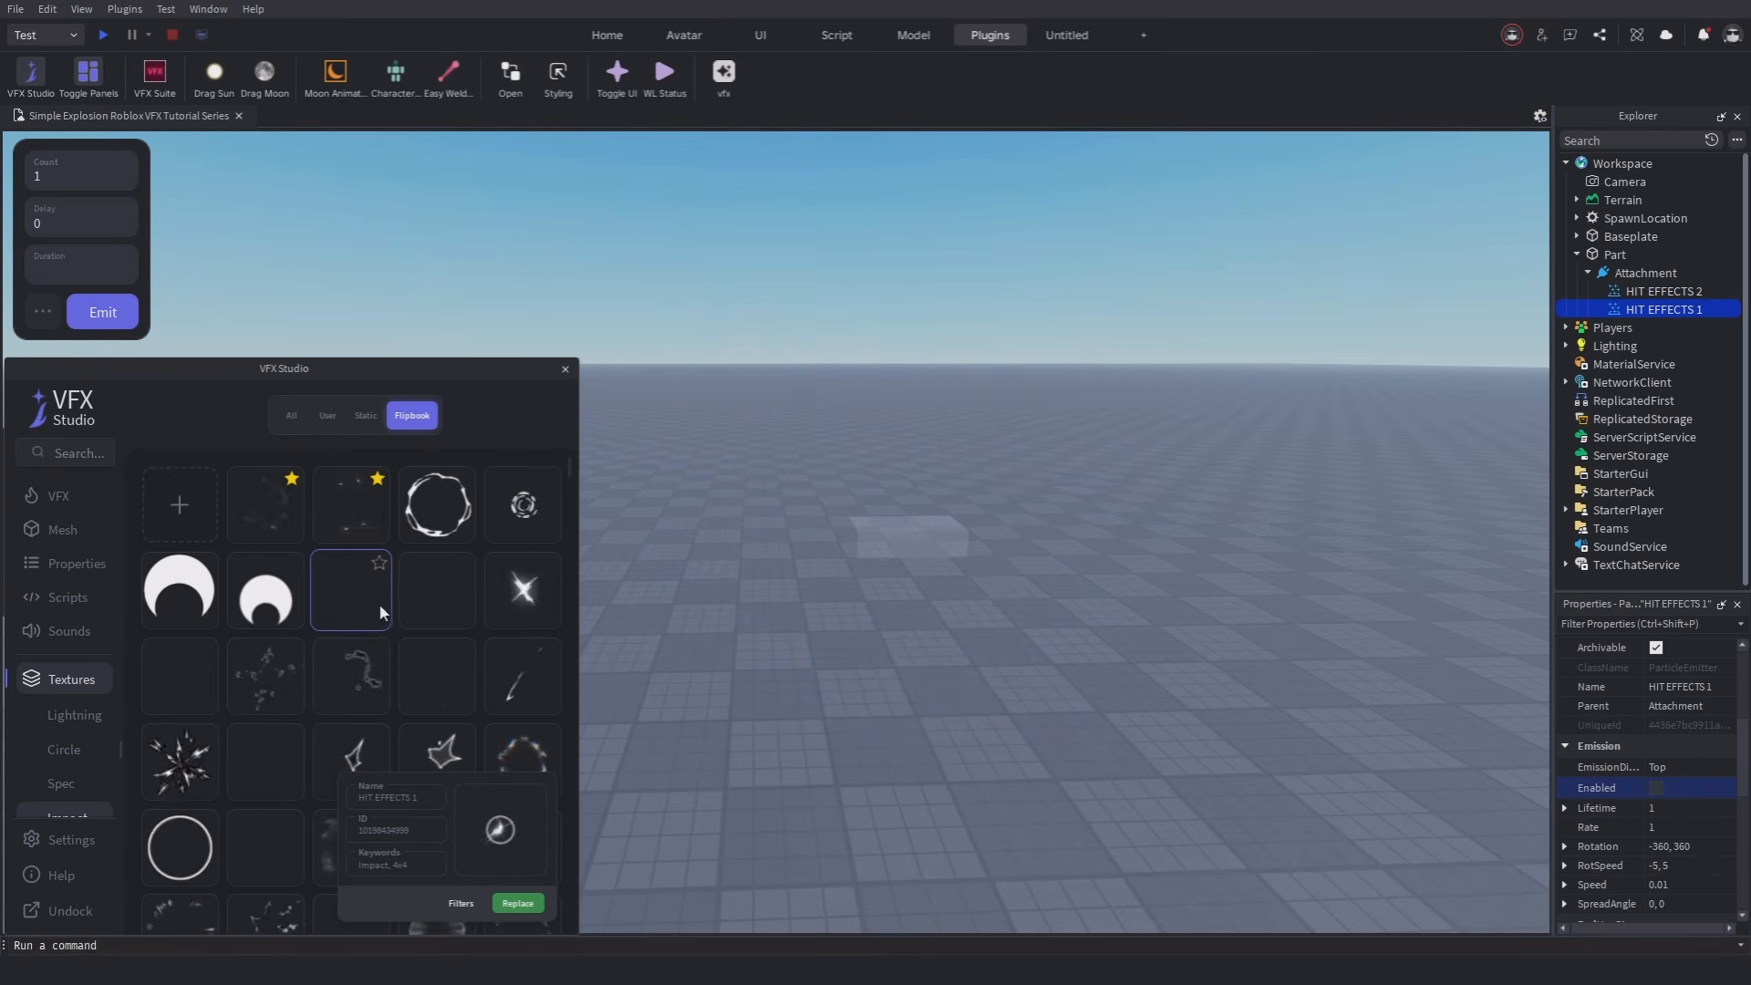
click(351, 504)
click(103, 313)
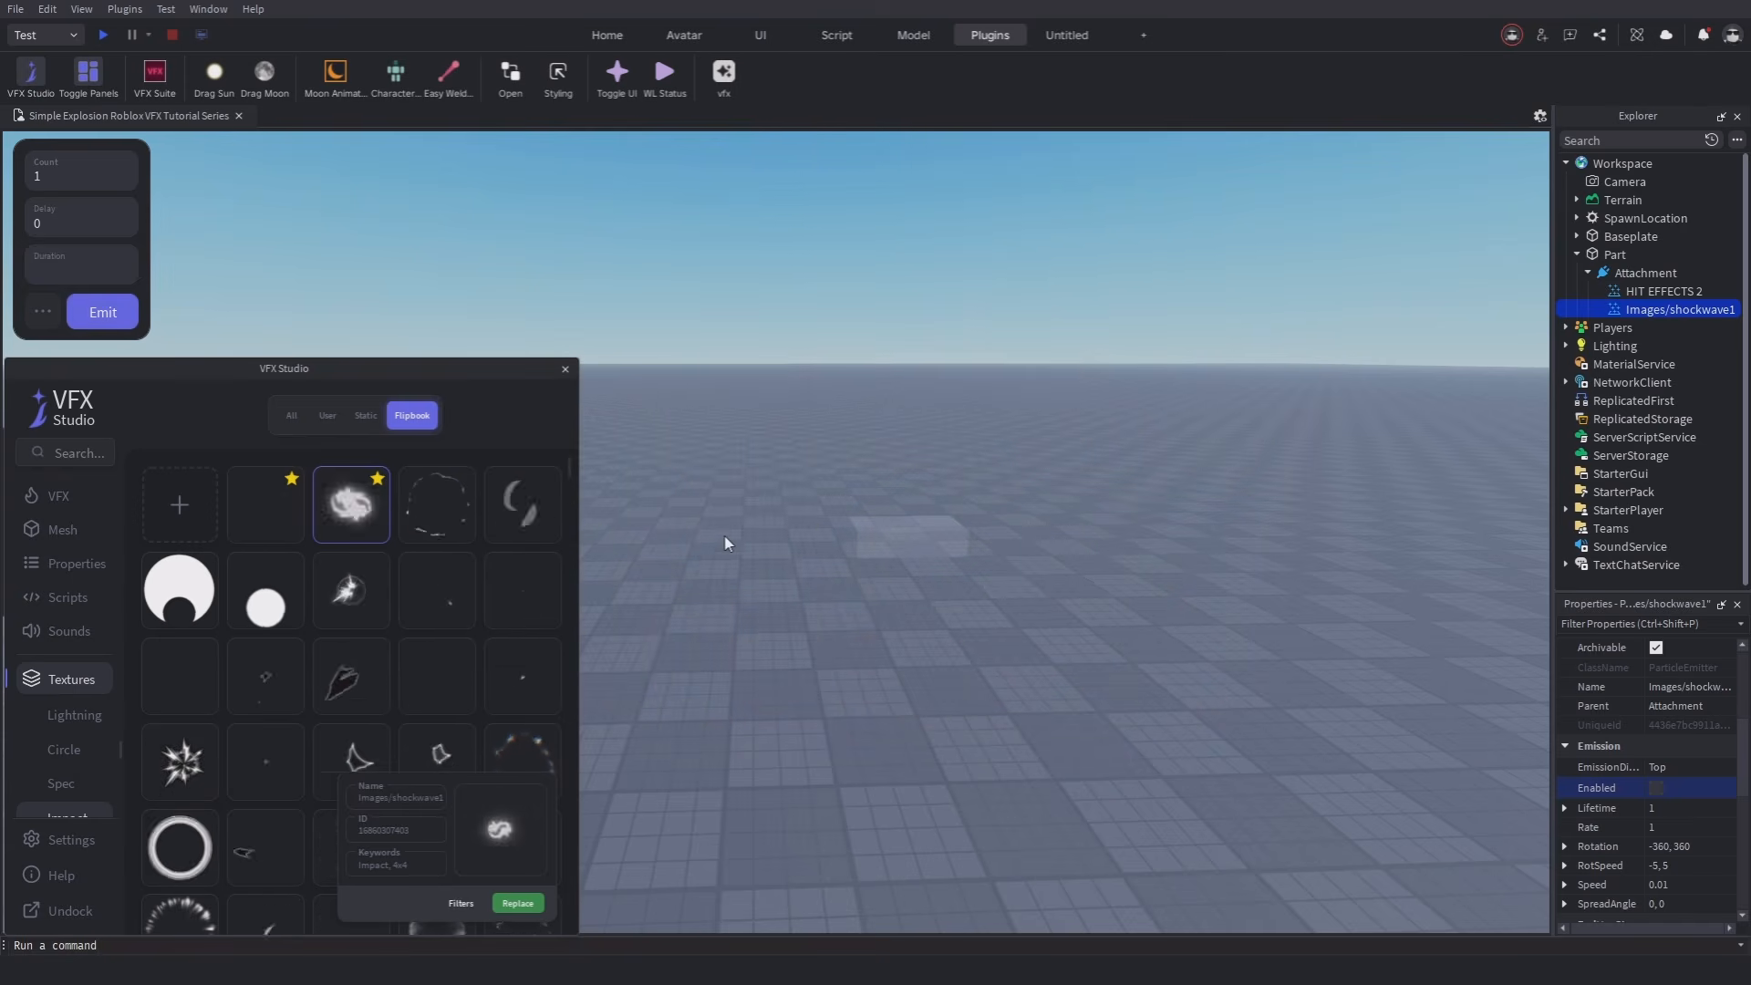
Duplicate the shockwave emitter, give the copy the HIT EFFECTS 1 flipbook texture, and test-emit the whole Attachment.
key(ctrl+d)
click(350, 599)
click(533, 902)
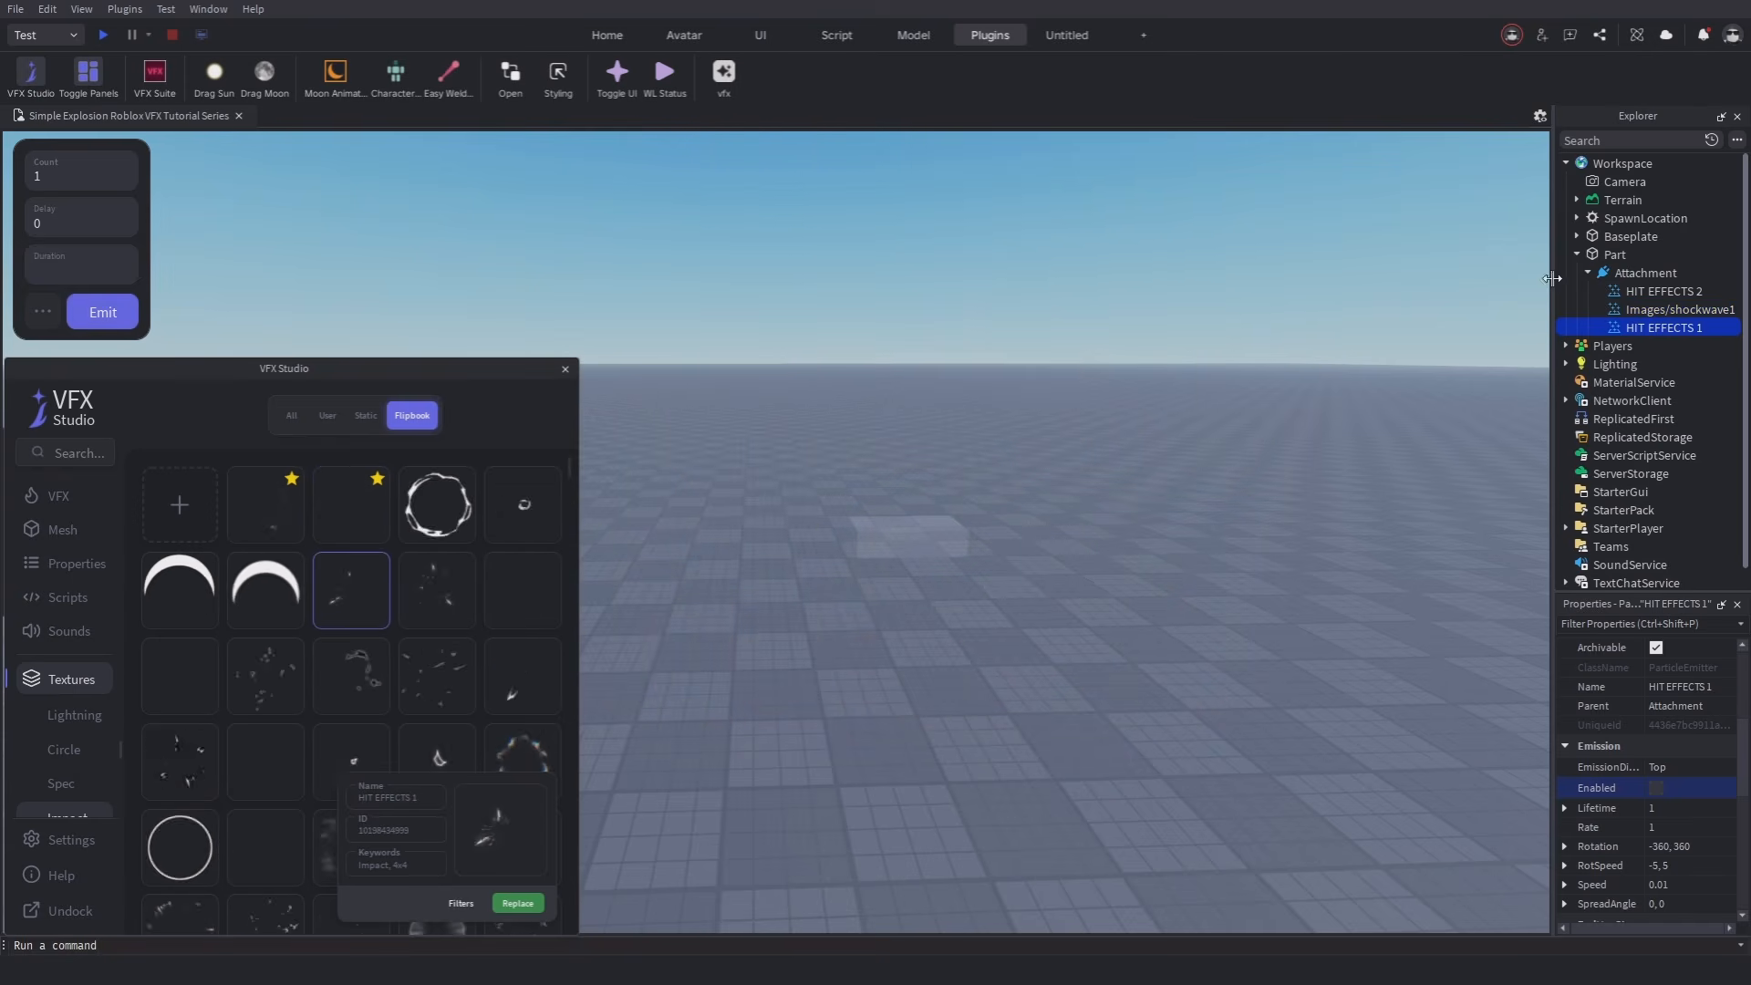
click(1644, 272)
click(122, 315)
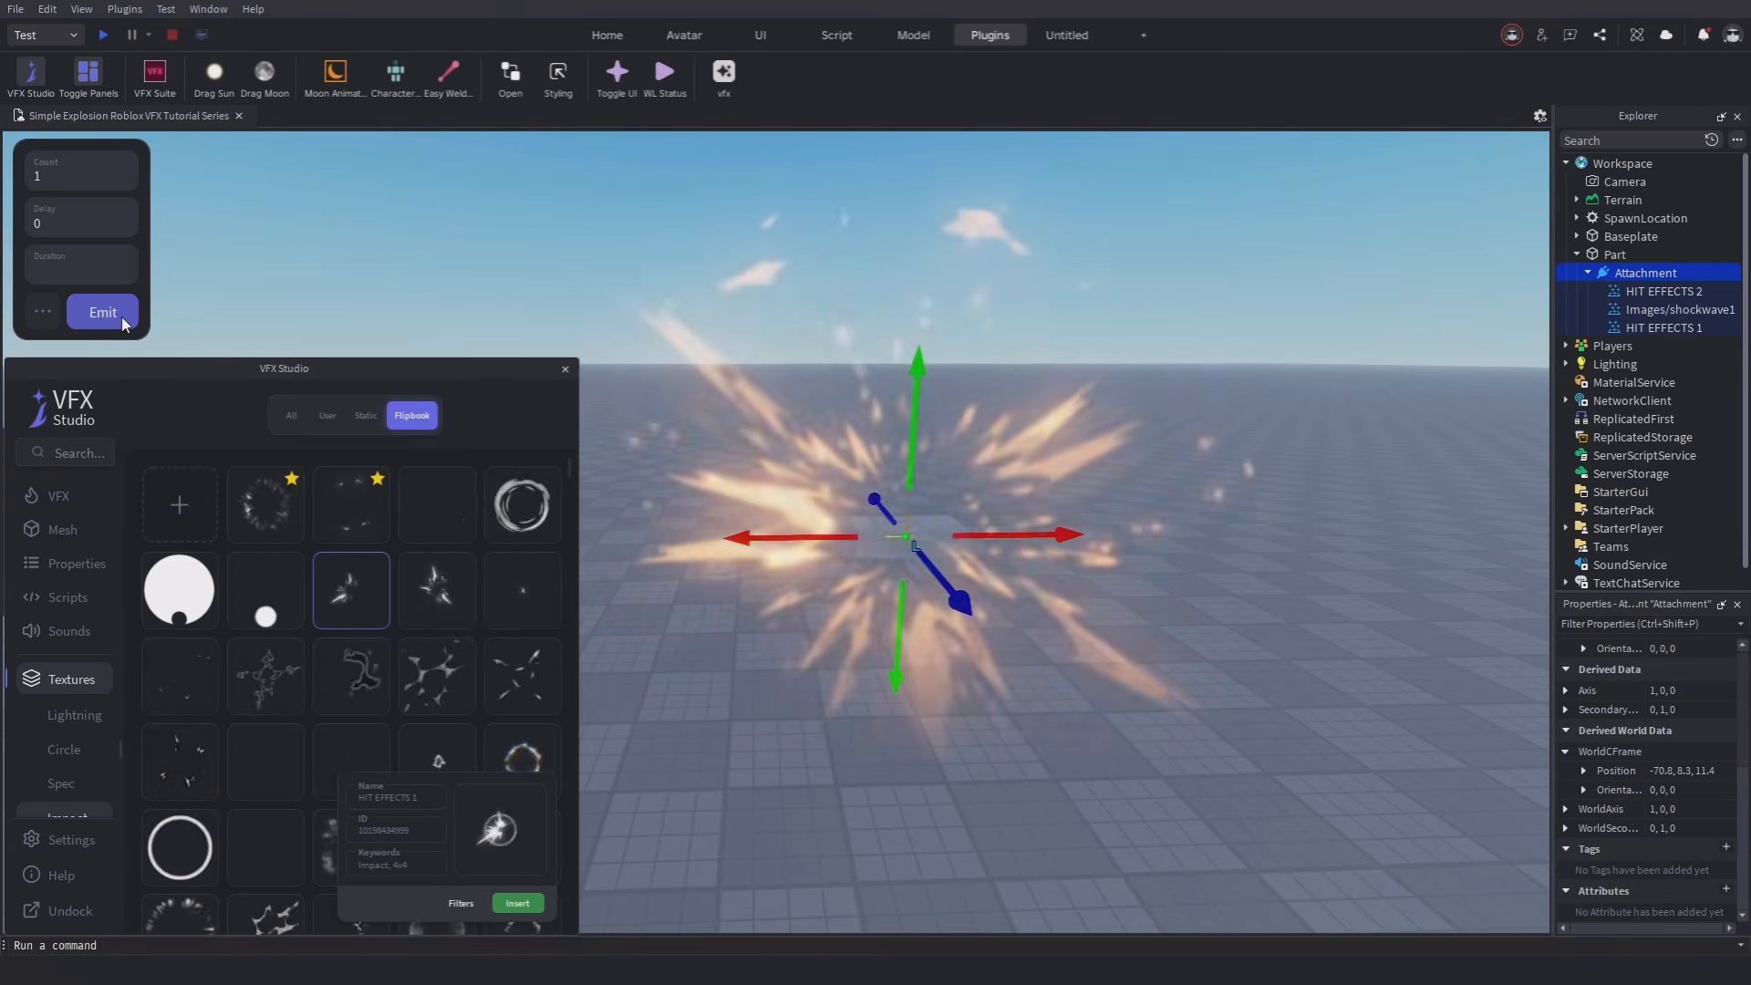
Duplicate the HIT EFFECTS 1 emitter, replace the copy's texture with Images/shiney (1), and test-emit it.
click(1656, 329)
key(ctrl+d)
click(274, 513)
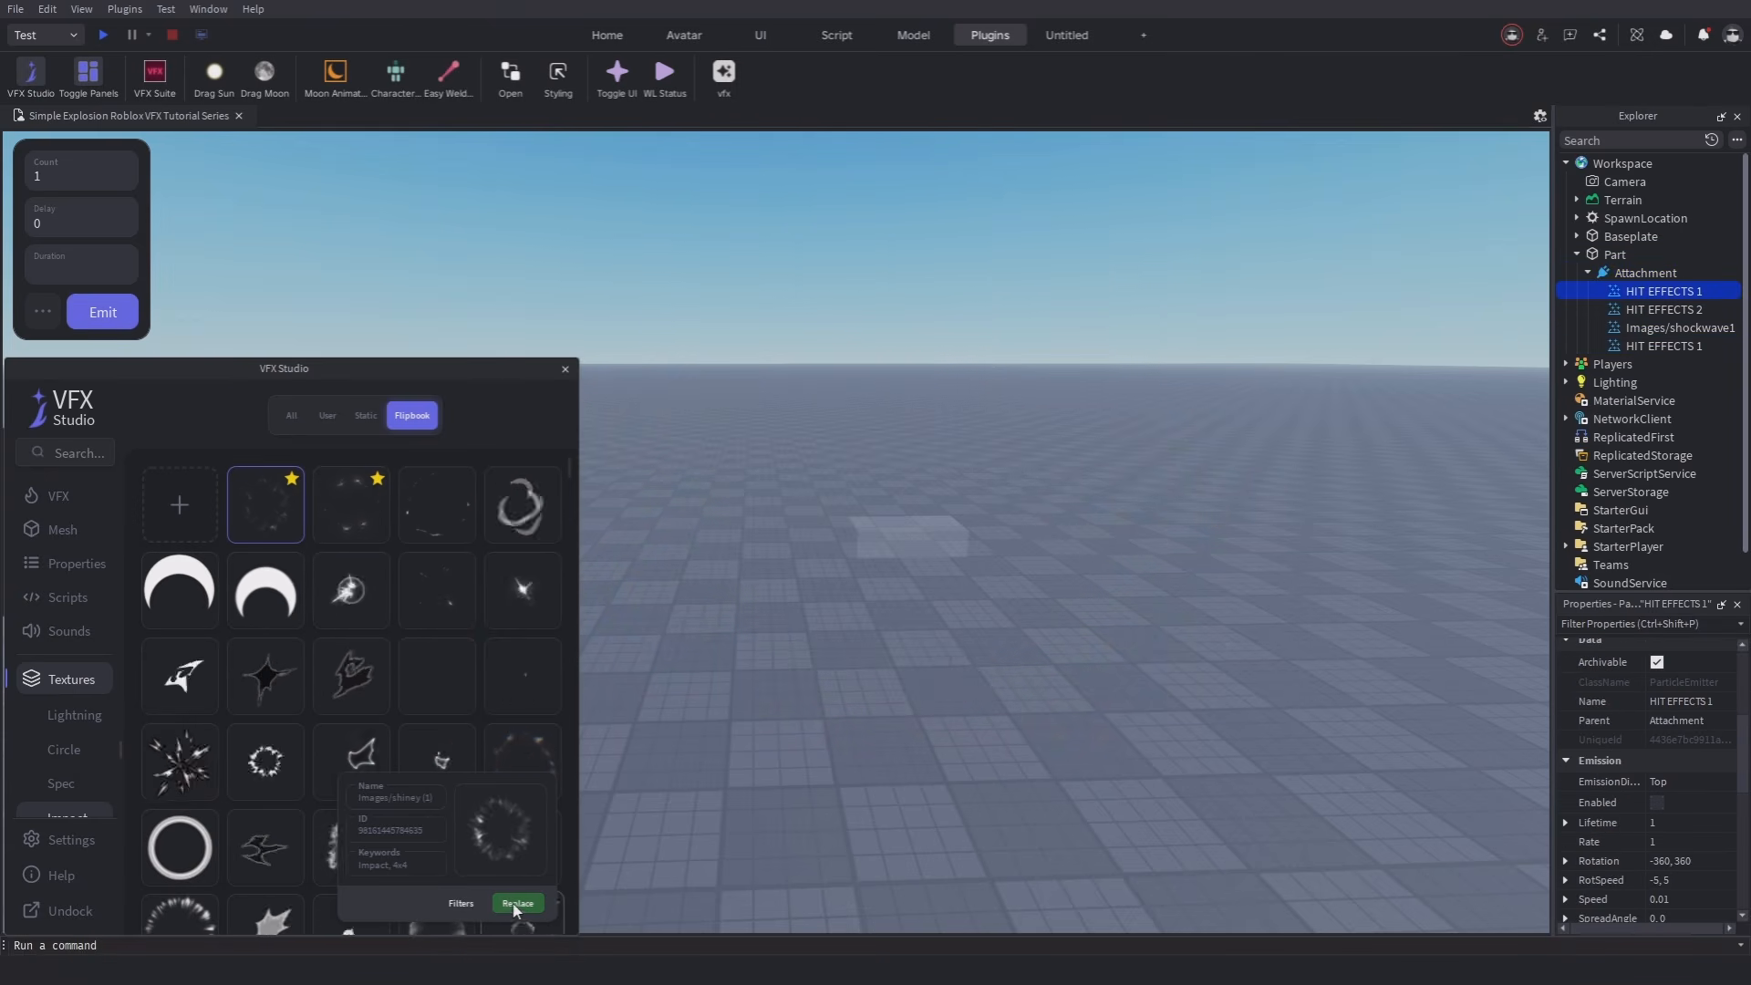
click(516, 903)
click(102, 313)
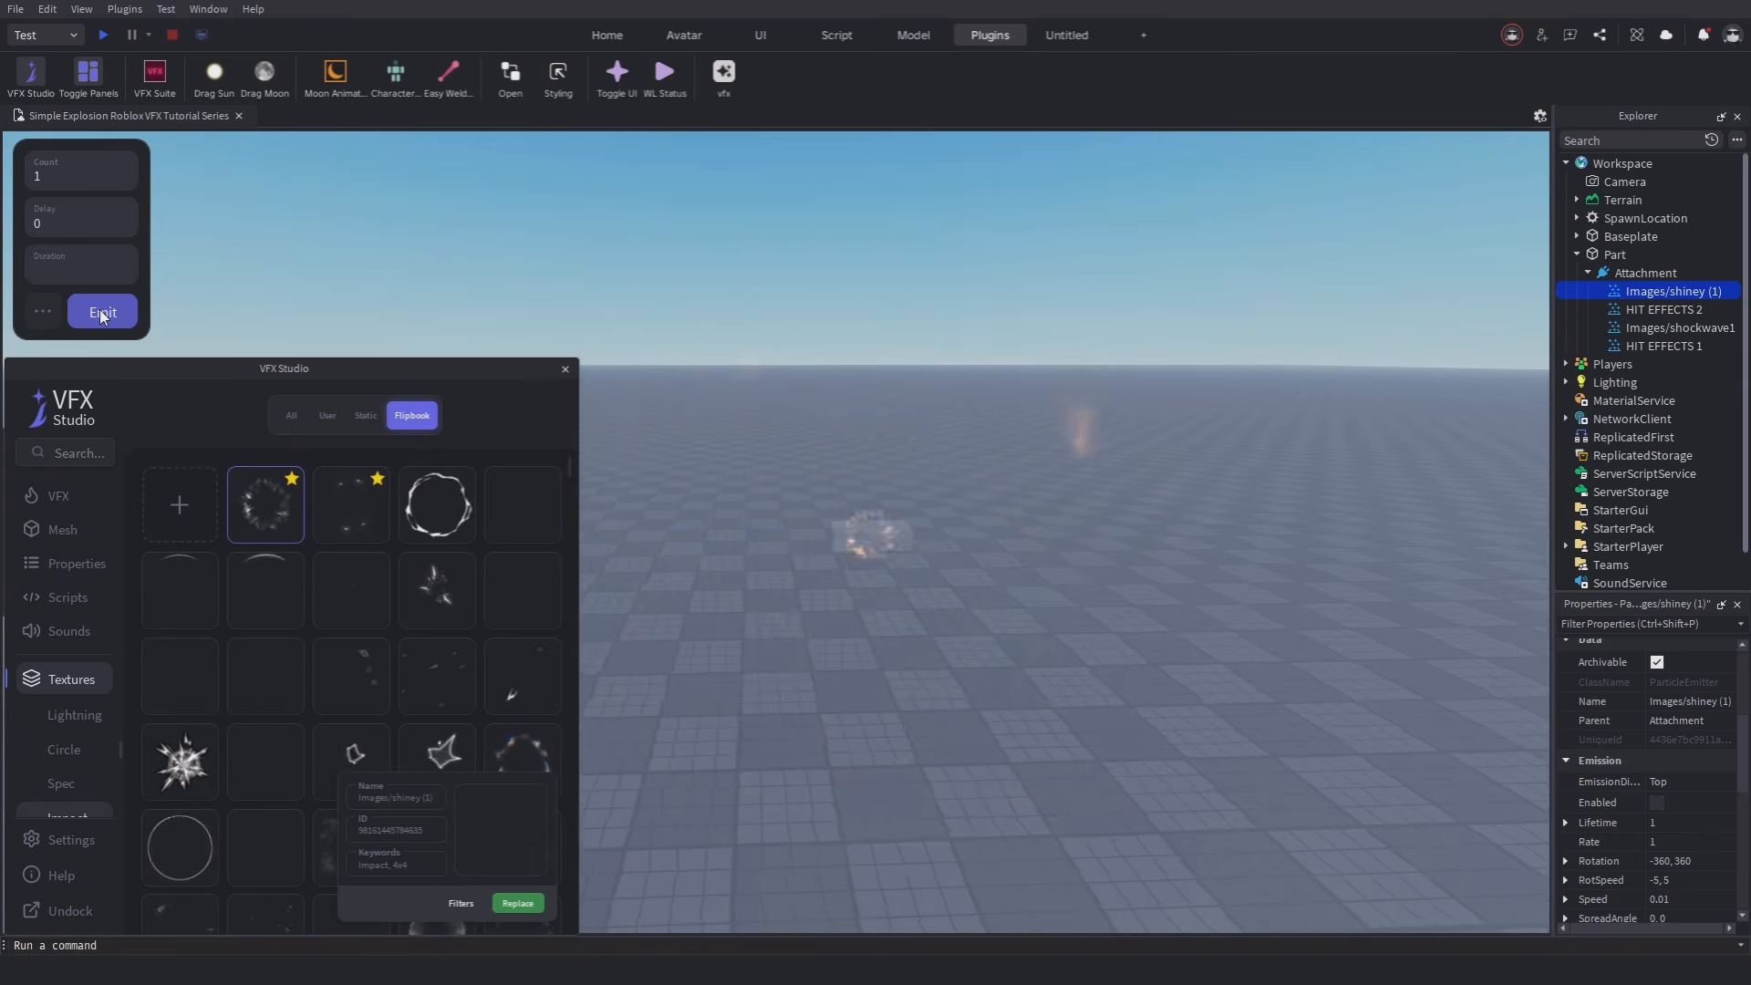
Duplicate the HIT EFFECTS 1 emitter again, replace the copy's texture with Images/2355, and test-emit the whole Attachment.
click(1663, 345)
key(ctrl+d)
scroll(328, 661, down, 2)
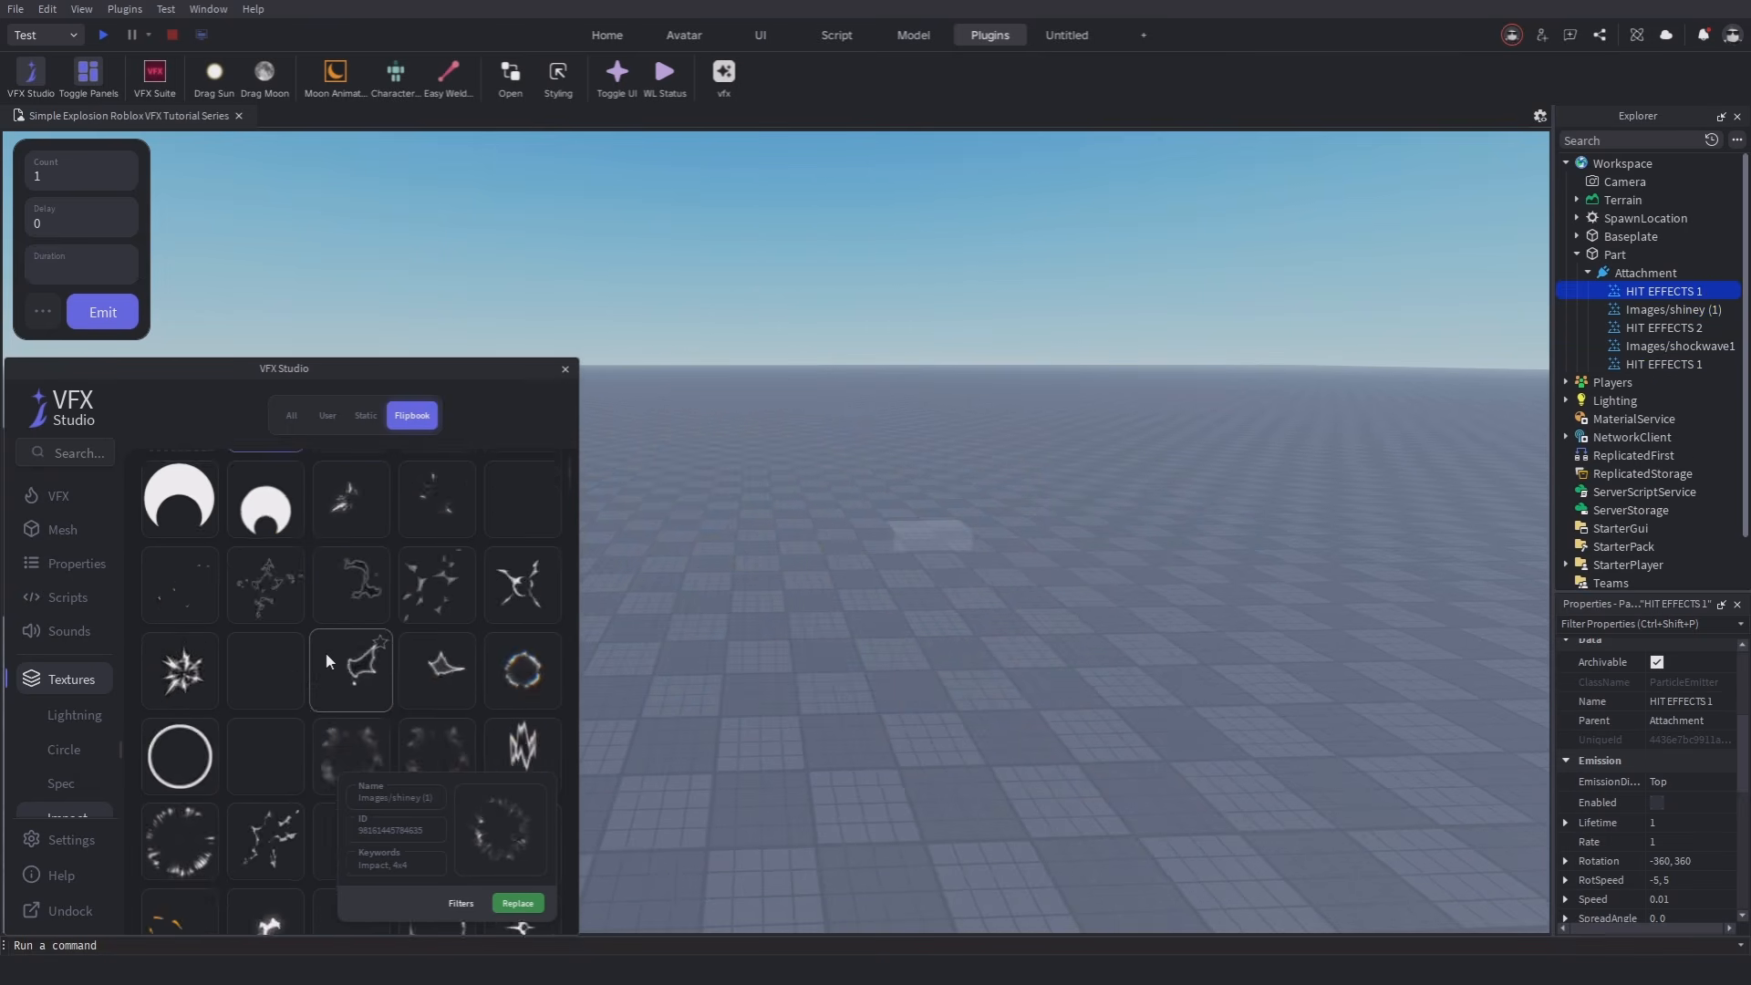
scroll(328, 660, down, 2)
click(523, 659)
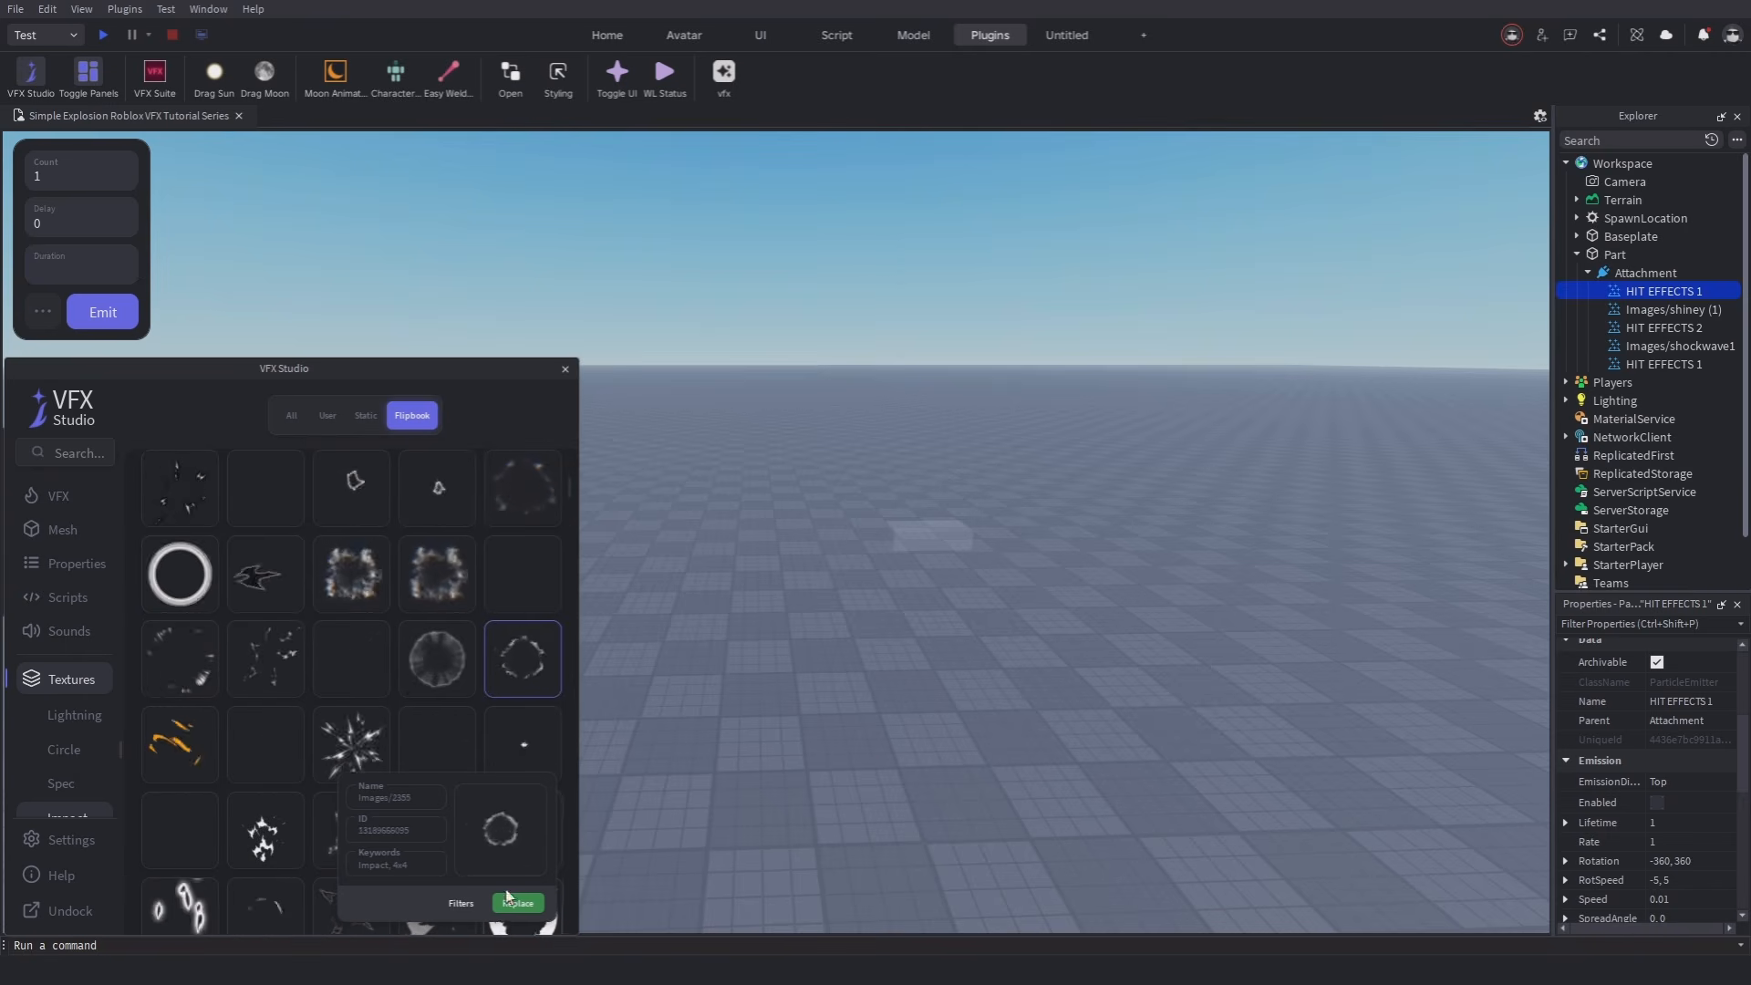
click(512, 901)
click(105, 314)
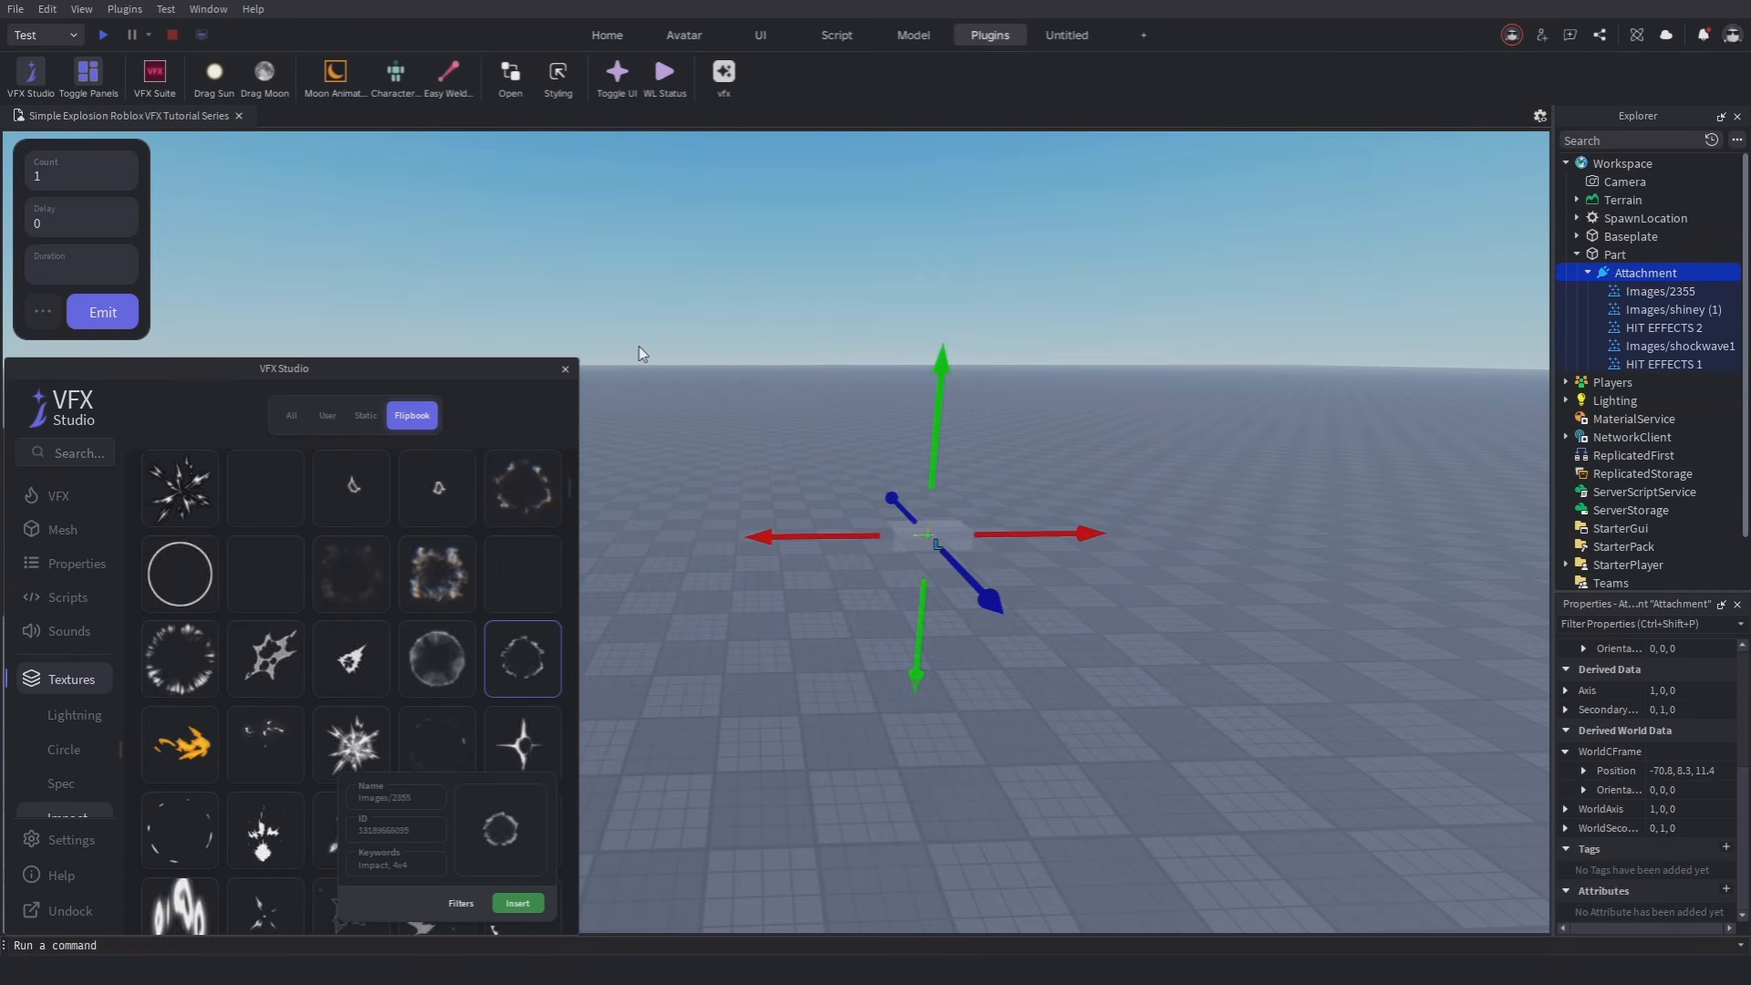
click(103, 310)
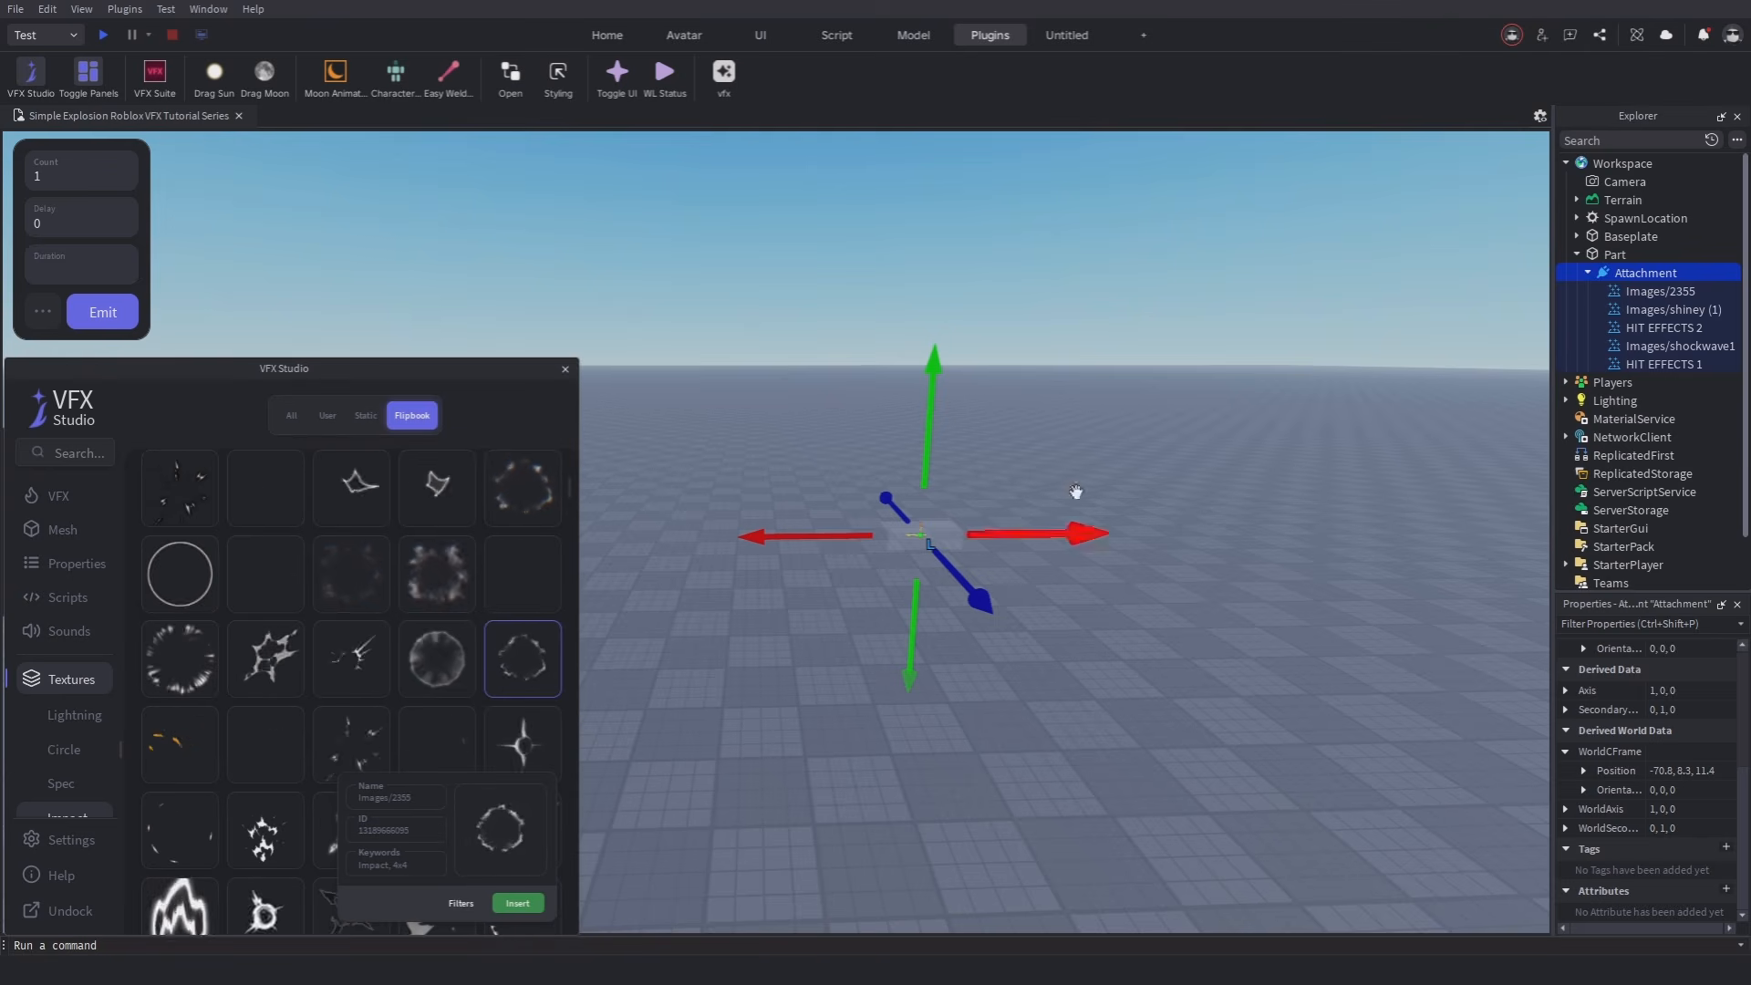
Close the texture library and set the Brightness of all five emitters under the Attachment to 3.
click(565, 370)
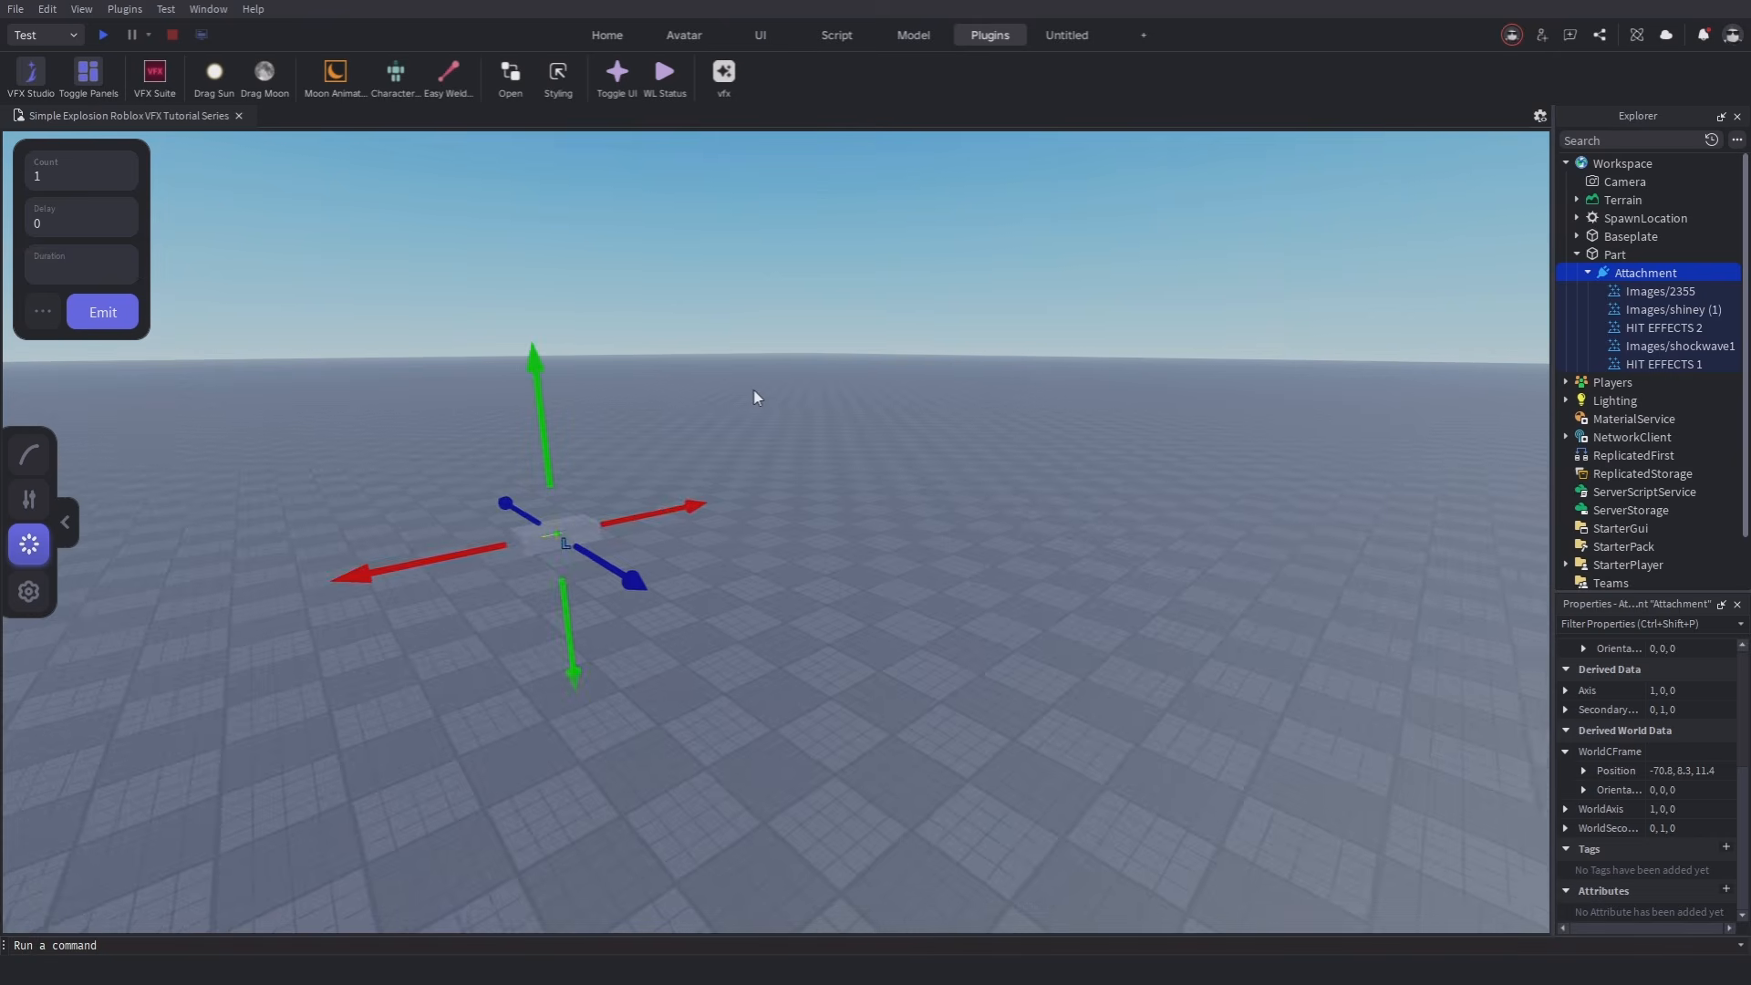
shift+click(1660, 291)
click(96, 312)
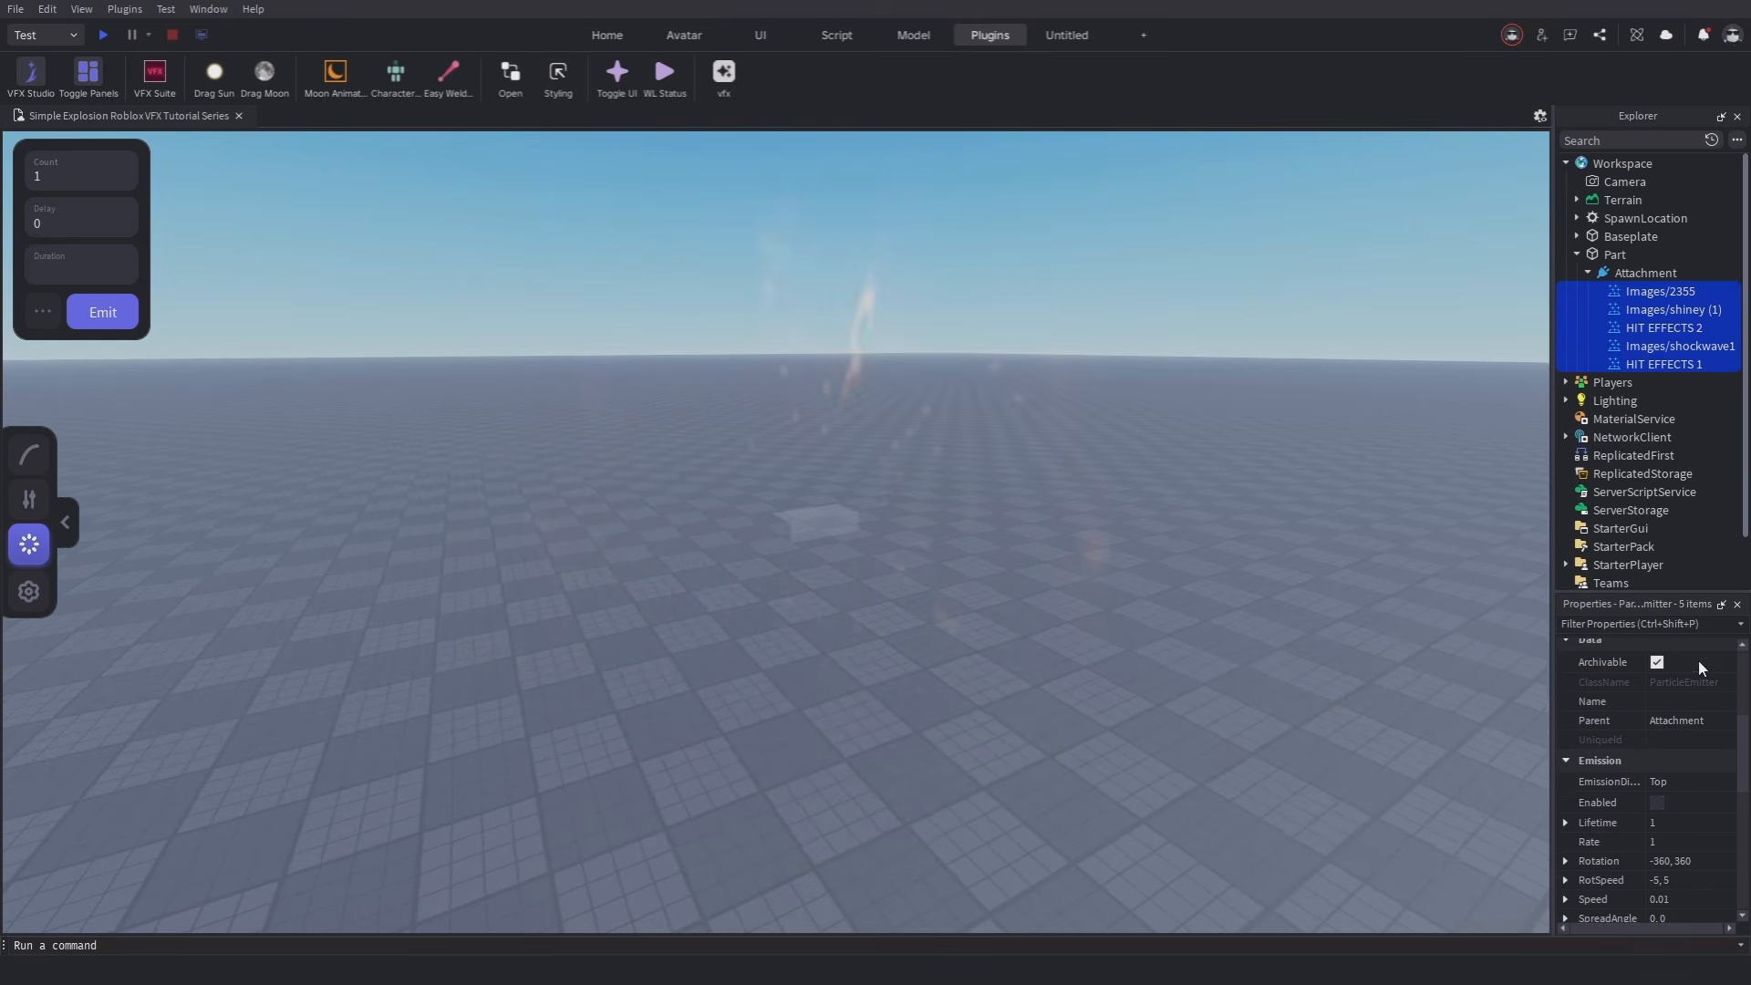
scroll(1684, 686, up, 4)
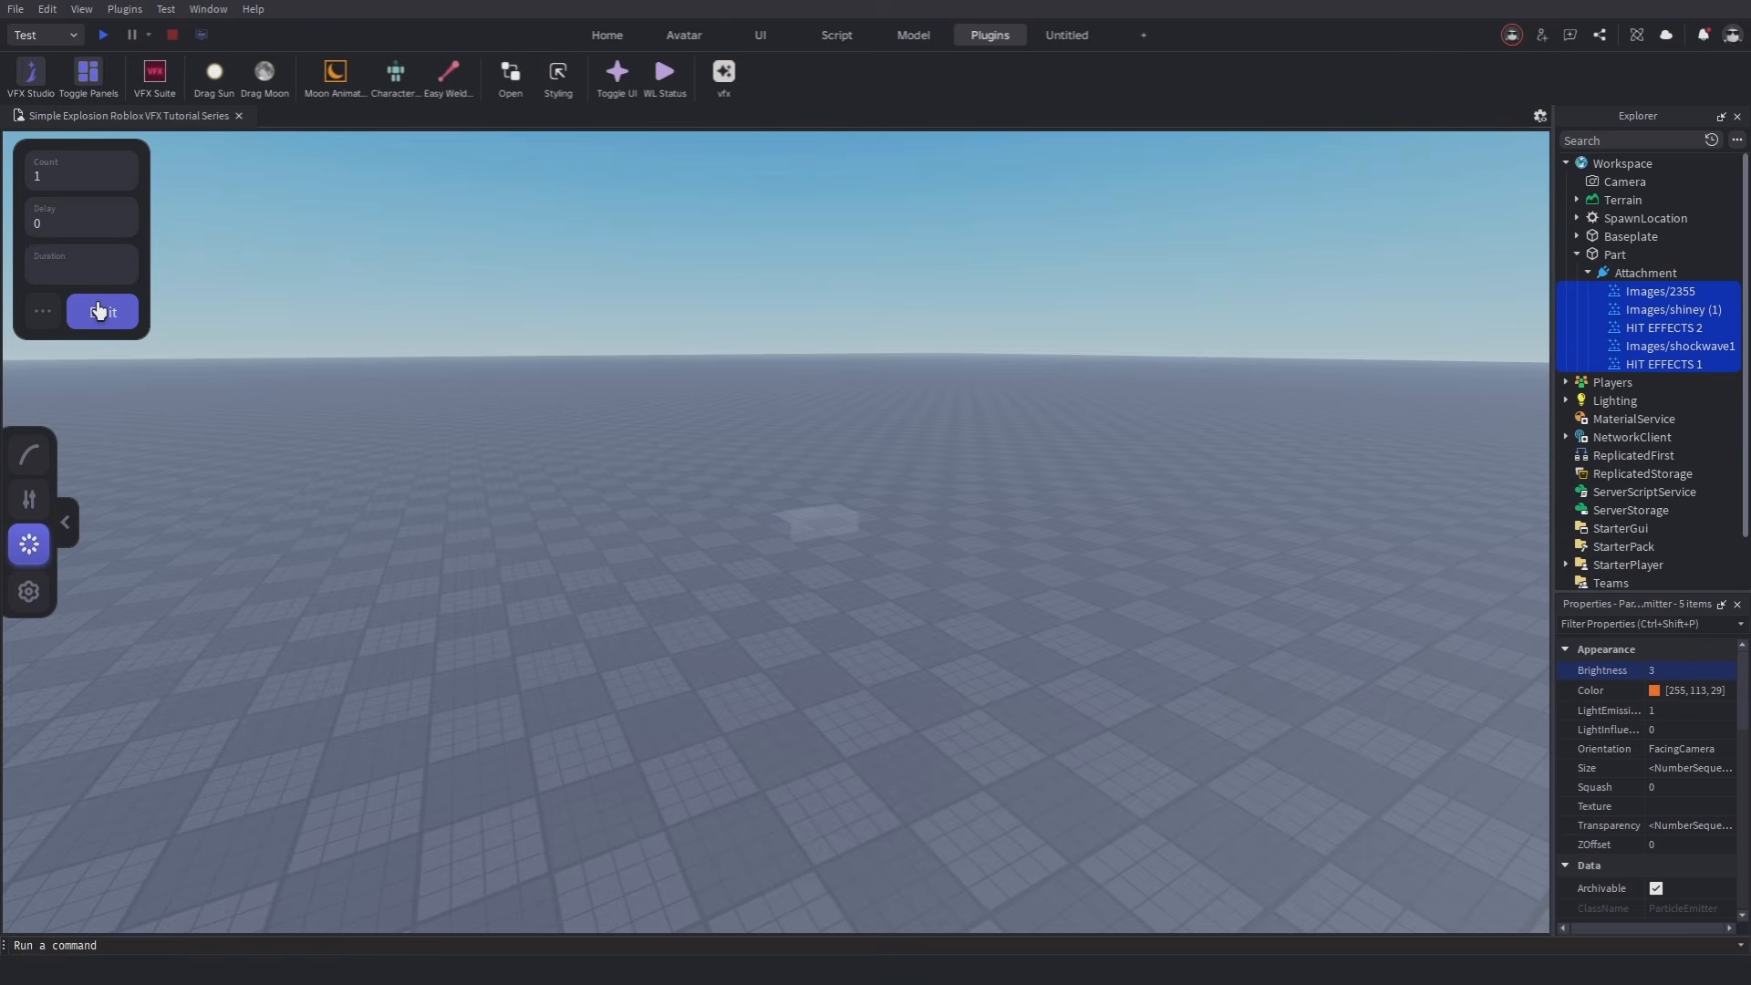
Emit all five emitters several times to preview the combined explosion.
click(103, 316)
click(103, 315)
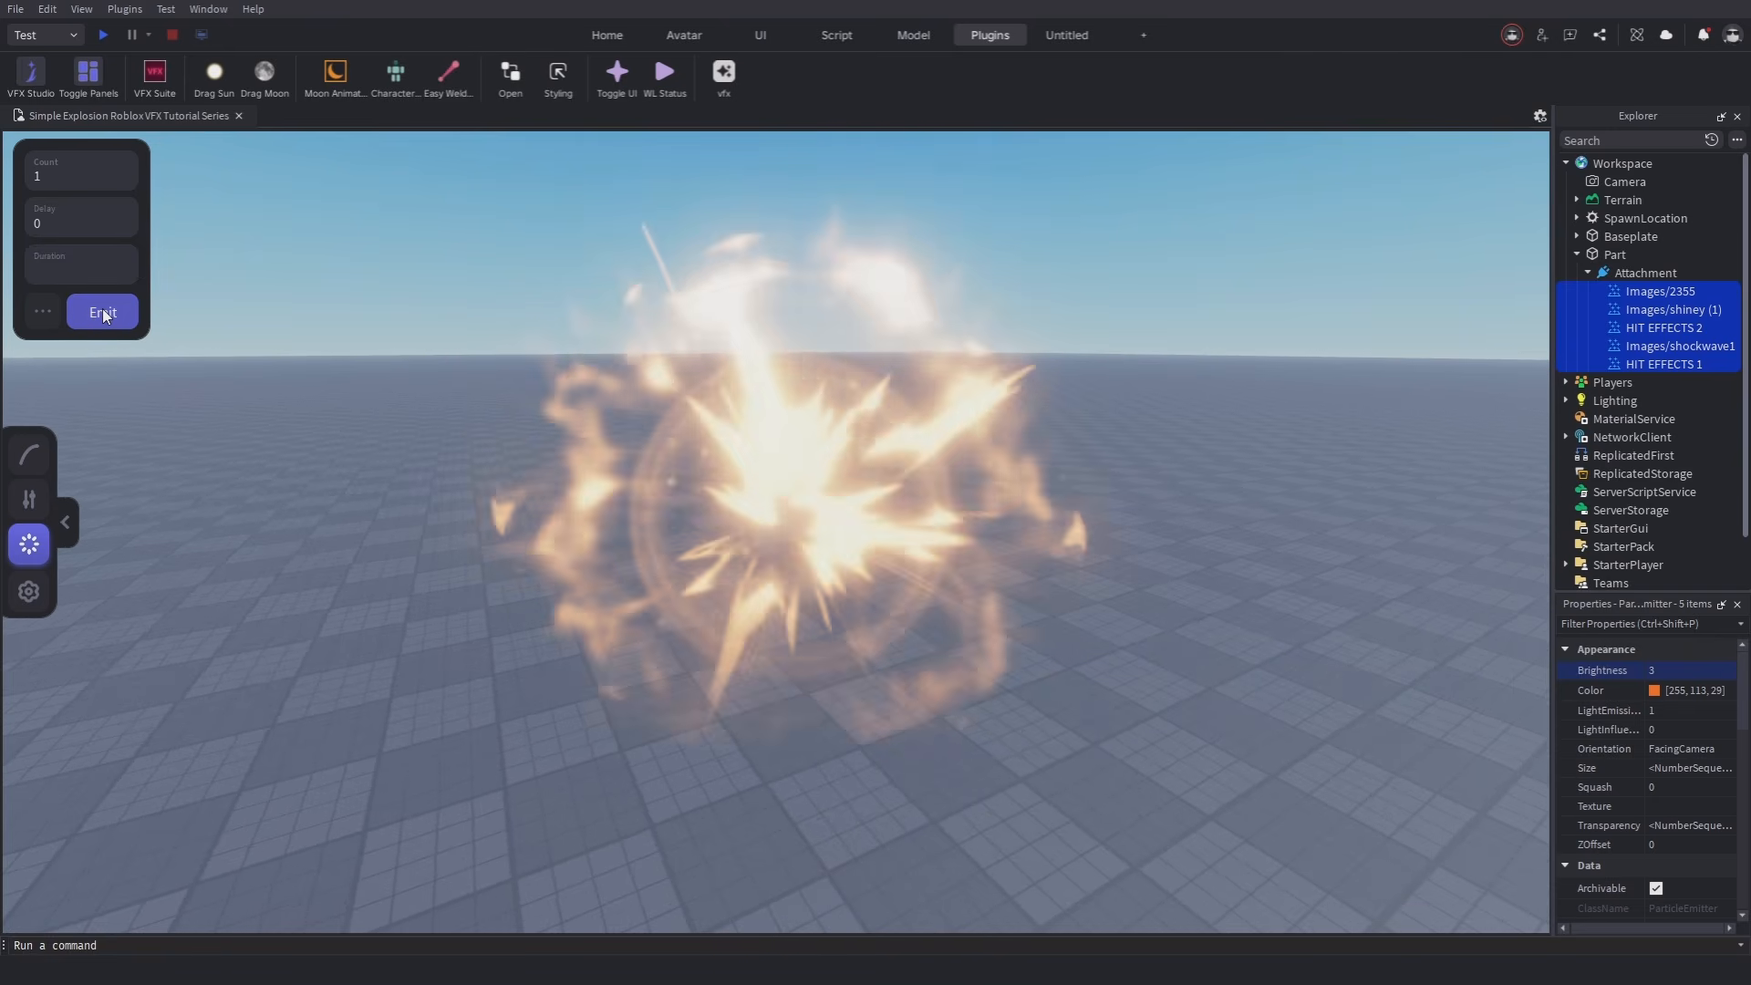
click(103, 315)
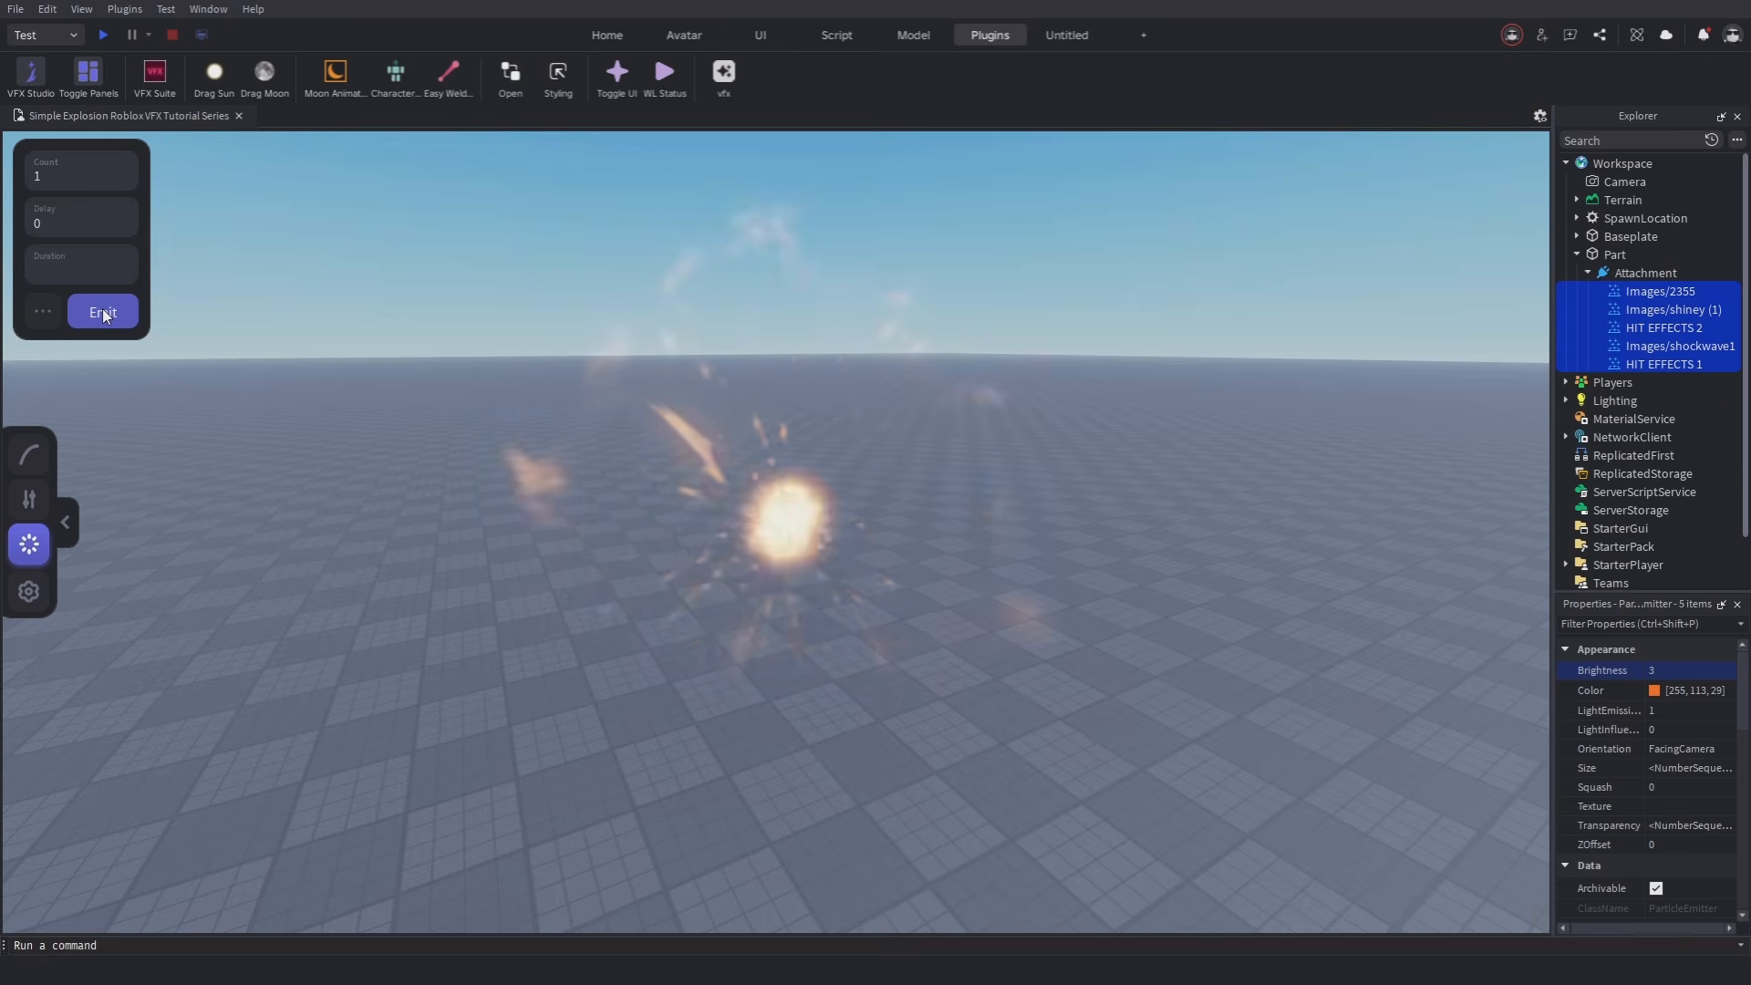
click(103, 316)
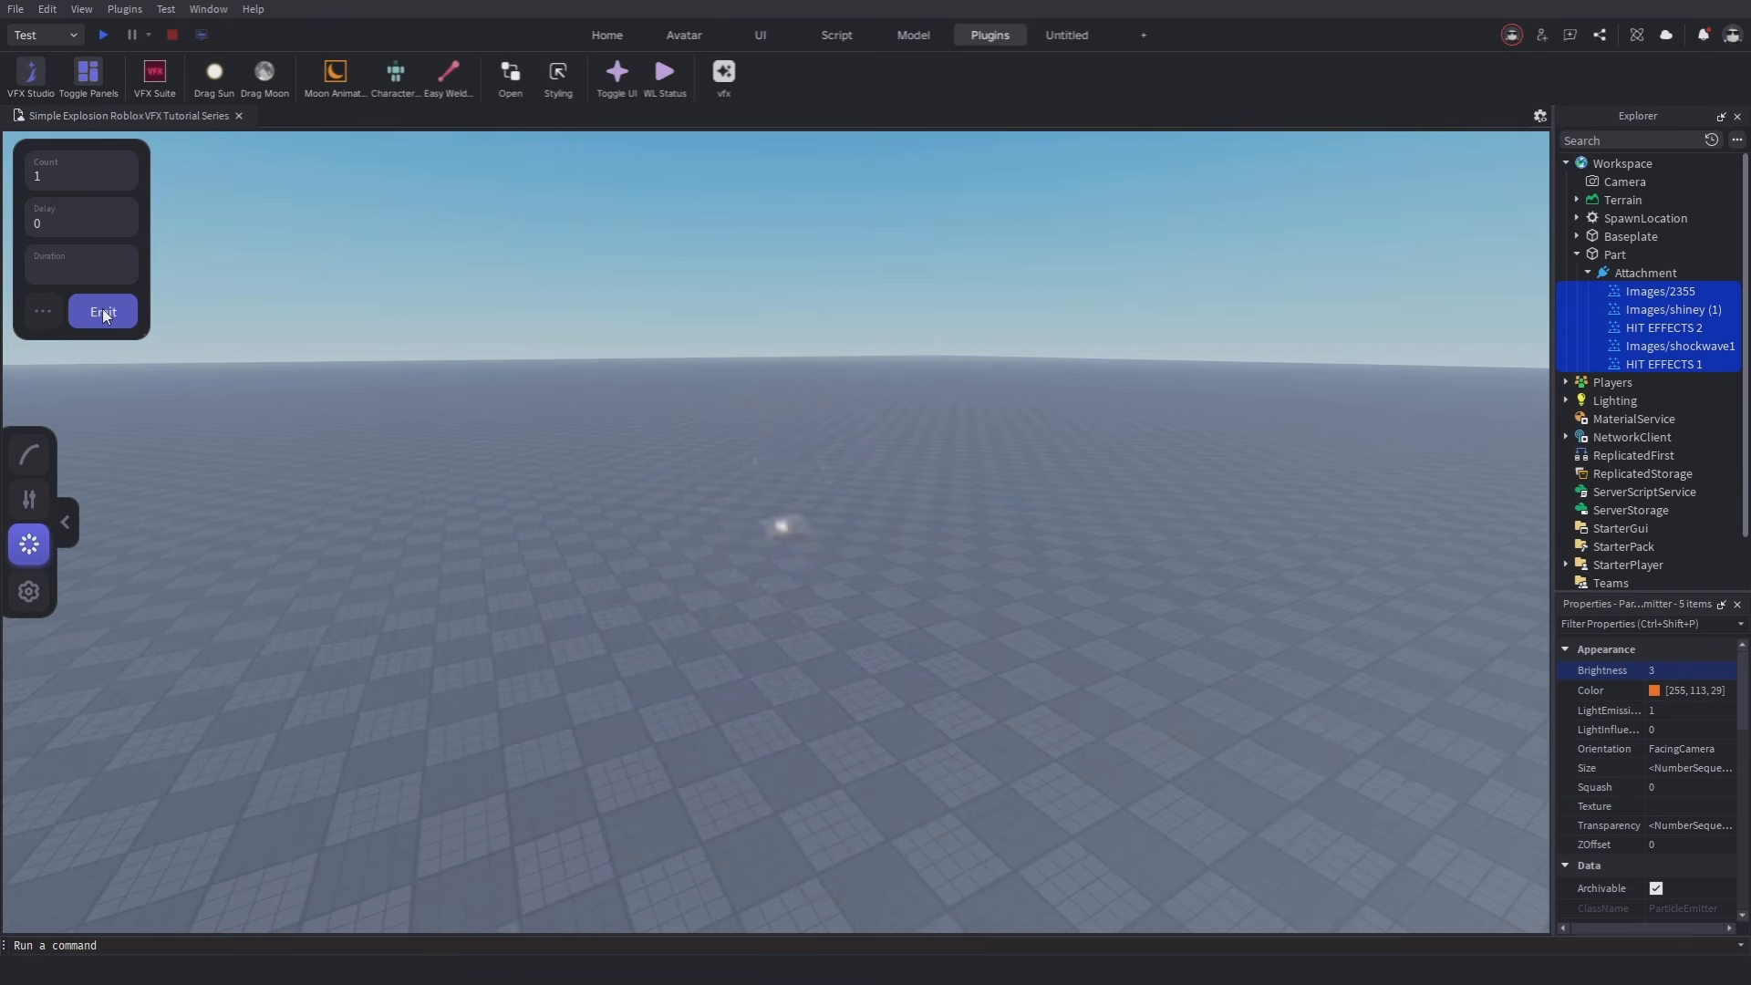
scroll(939, 519, up, 1)
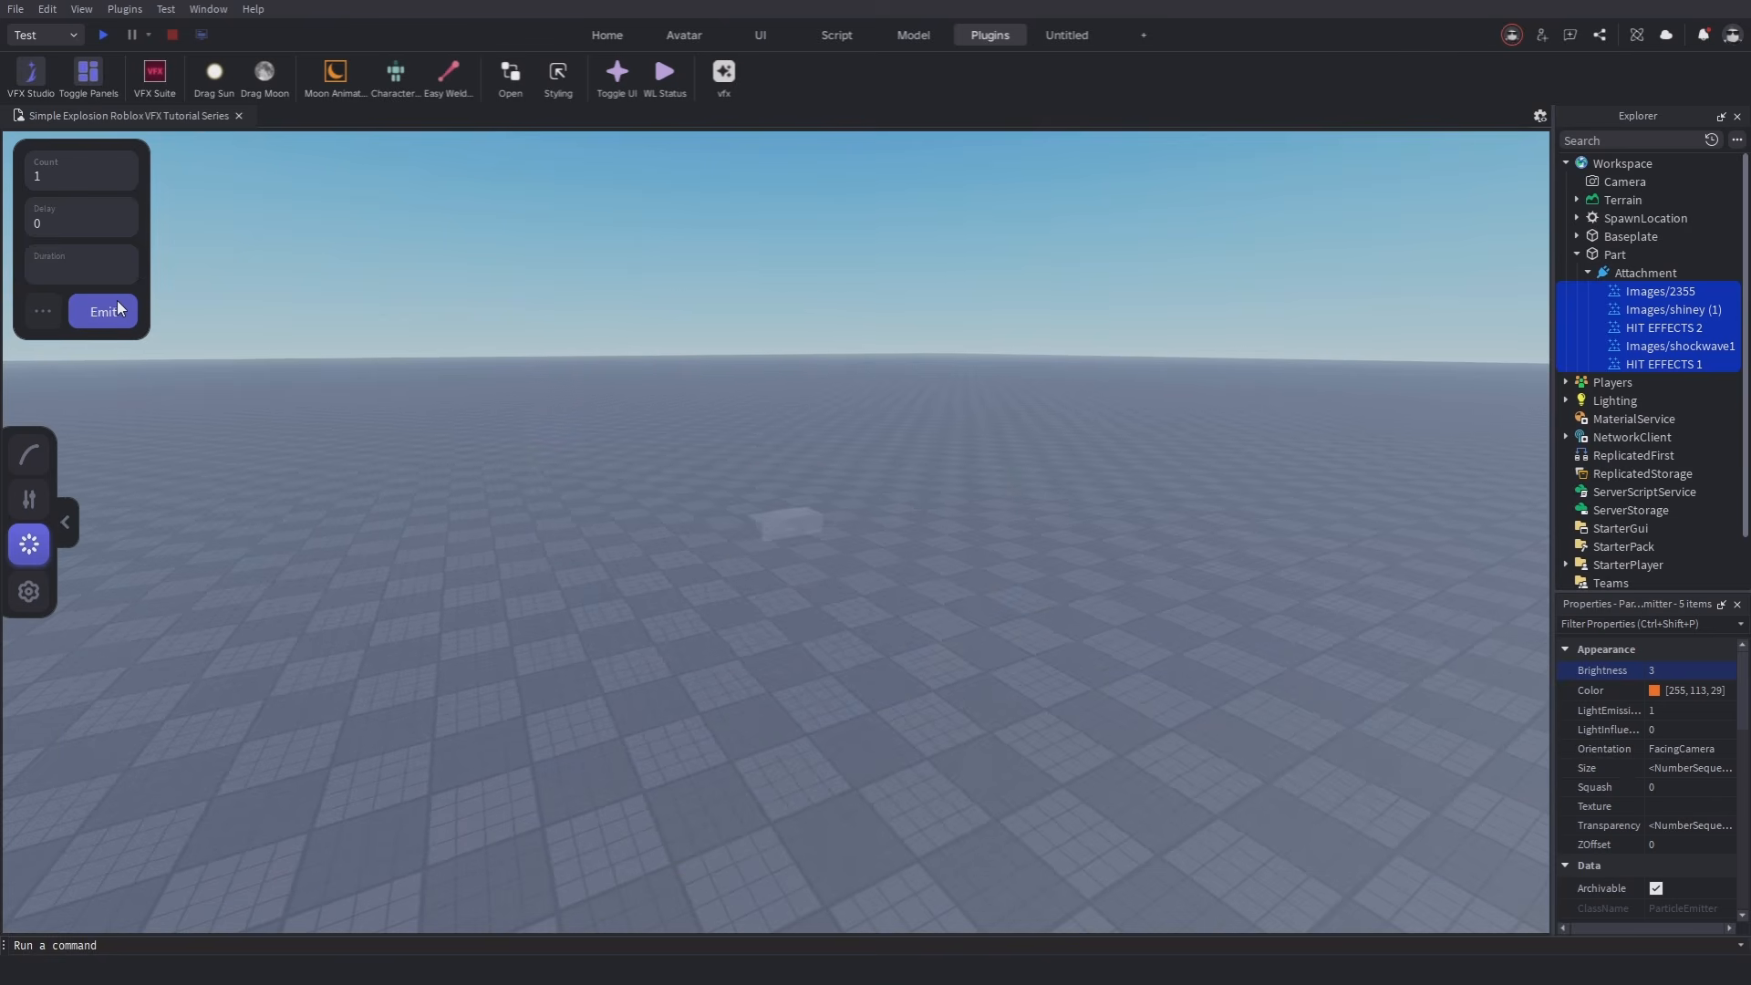
click(117, 306)
scroll(492, 415, up, 1)
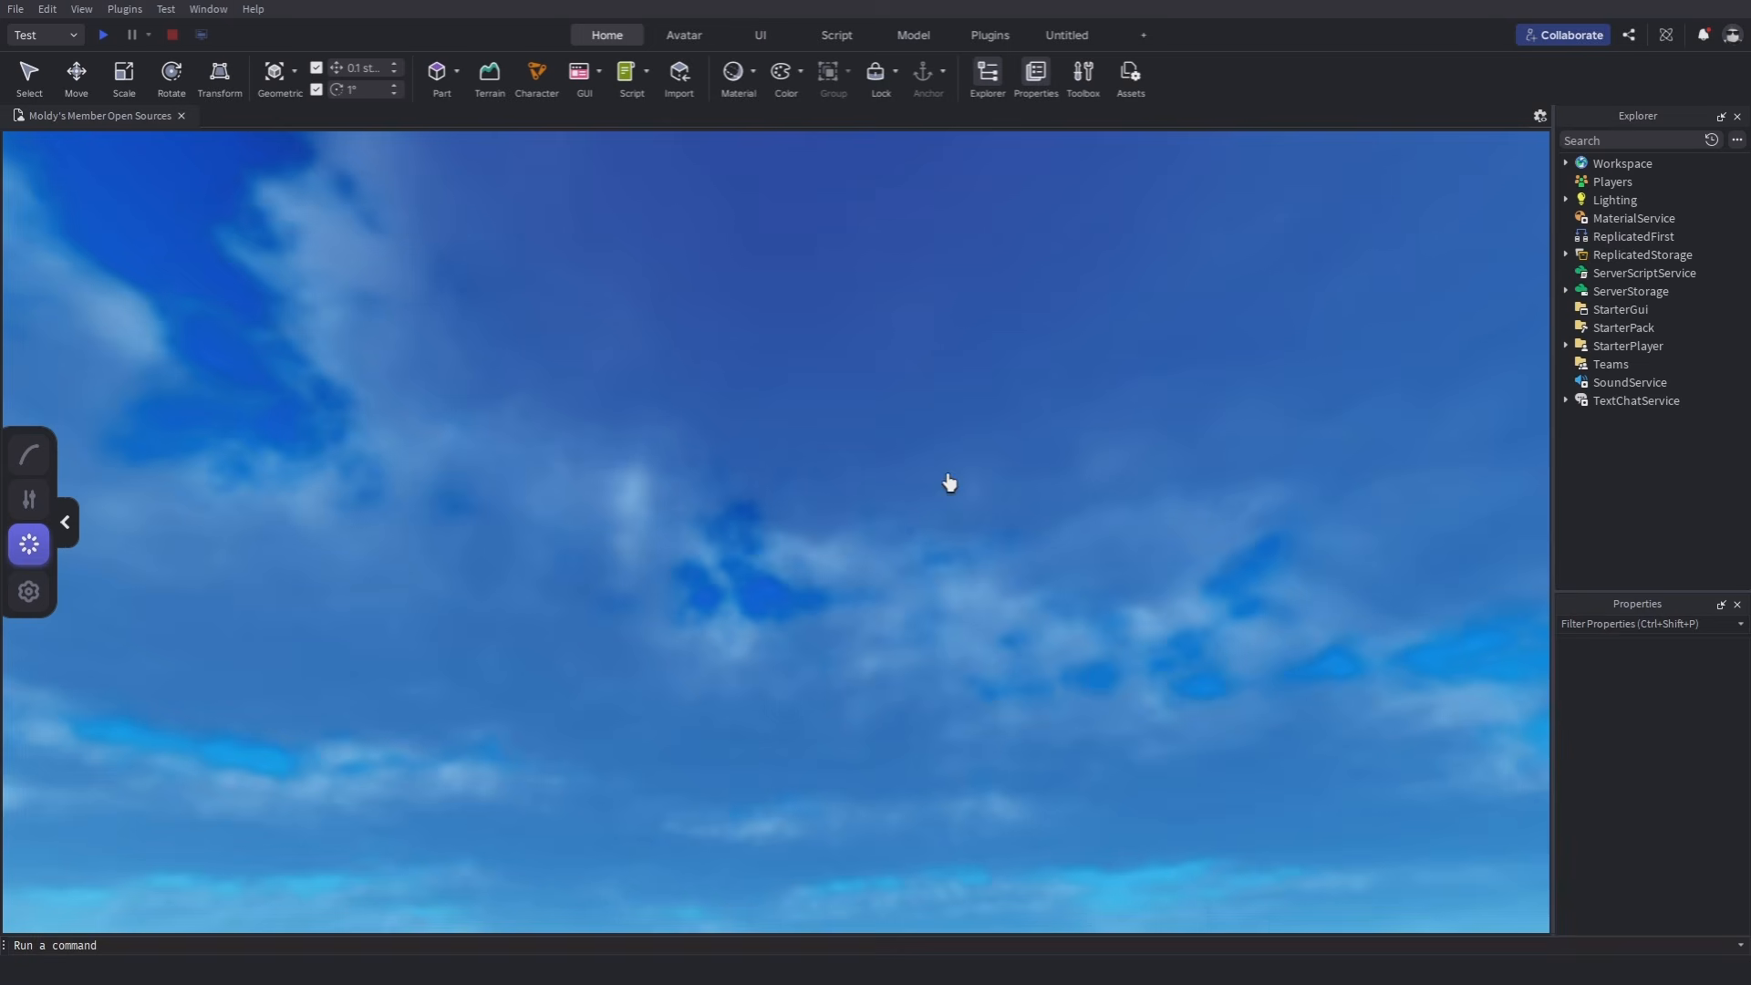
Hide the VFX Studio panels in the Moldy's Member Open Sources place.
click(989, 34)
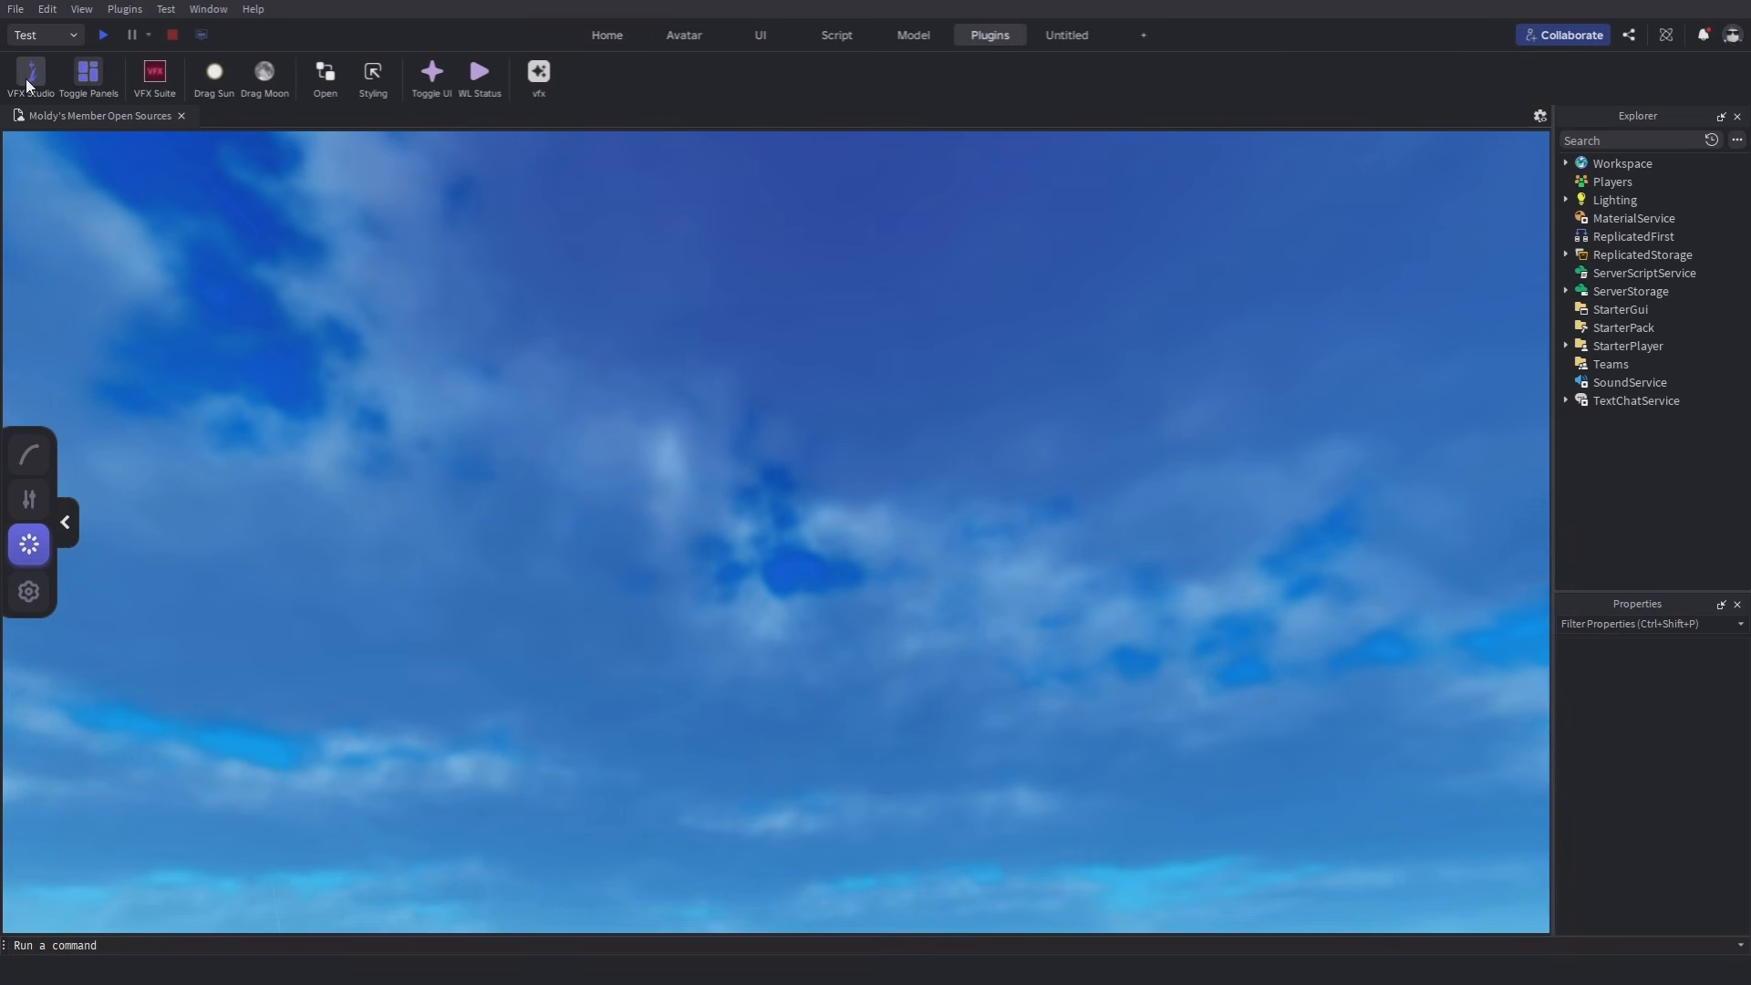
click(28, 78)
click(75, 81)
Fly the camera through the Moldy's Member Open Sources place to examine the collection of VFX on display.
right_drag(1020, 489, 925, 479)
key(w)
key(w)
key(s)
key(d)
key(w)
key(a)
key(s)
key(a)
key(d)
key(a)
key(s)
key(d)
key(d)
key(w)
key(d)
key(a)
key(d)
key(d)
key(a)
key(d)
key(s)
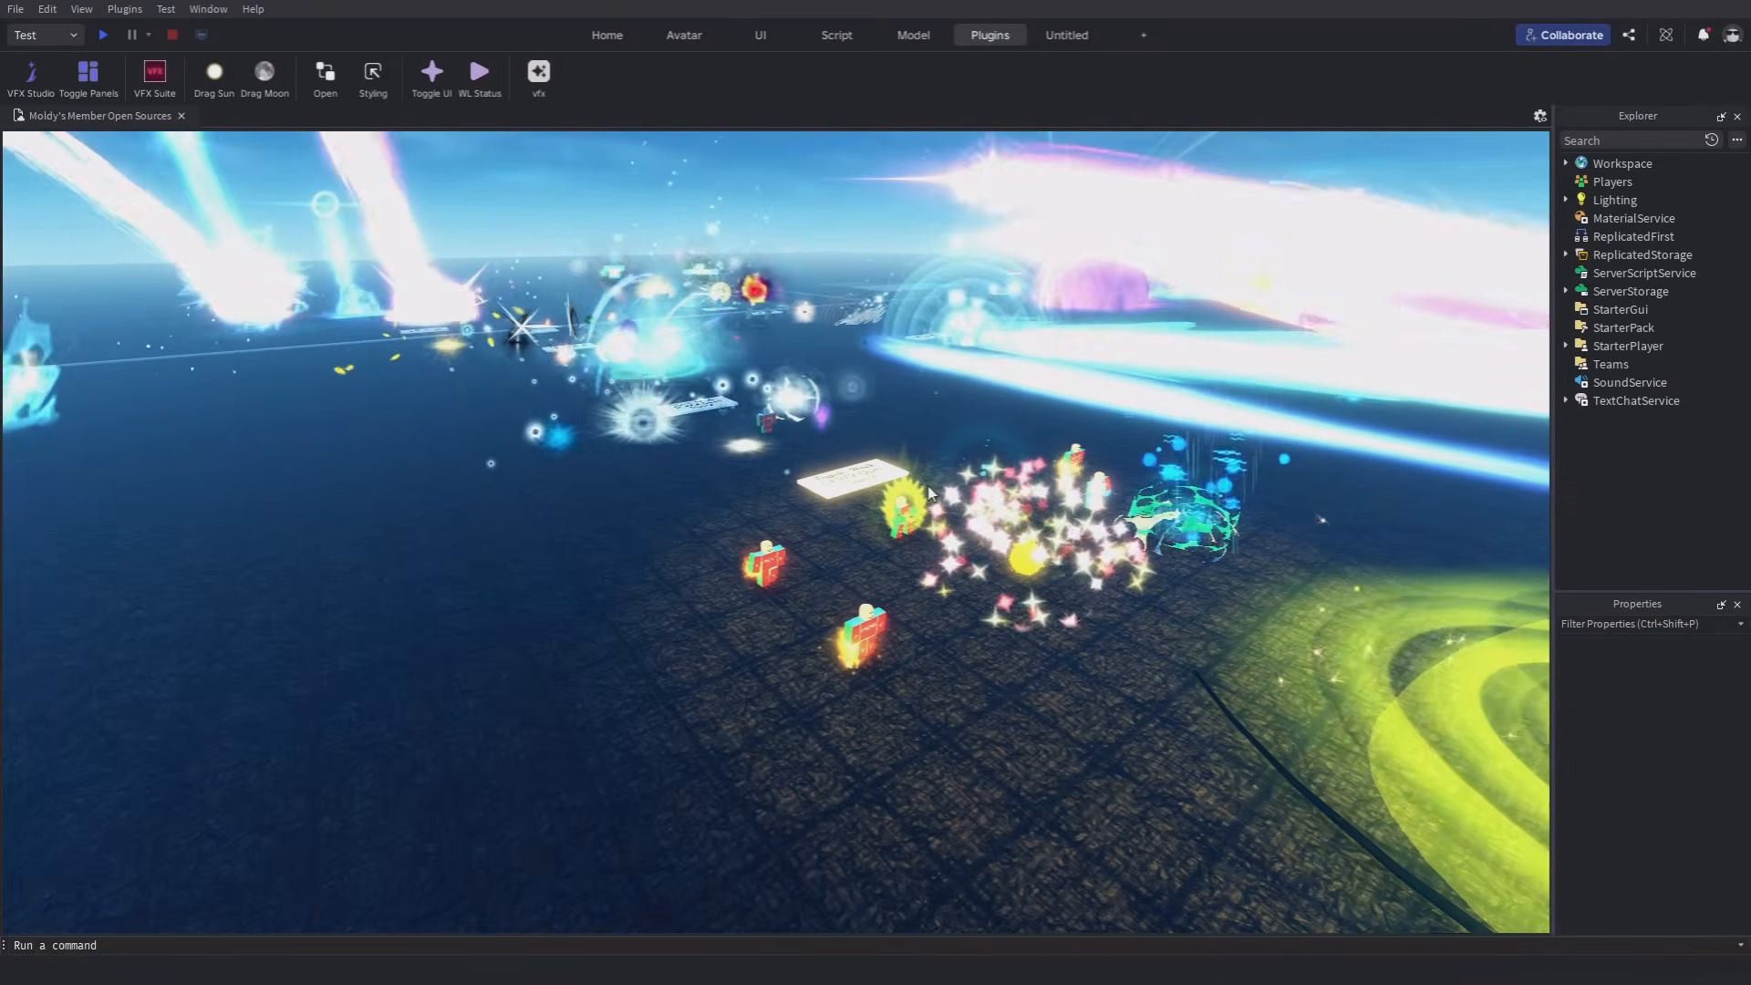
key(s)
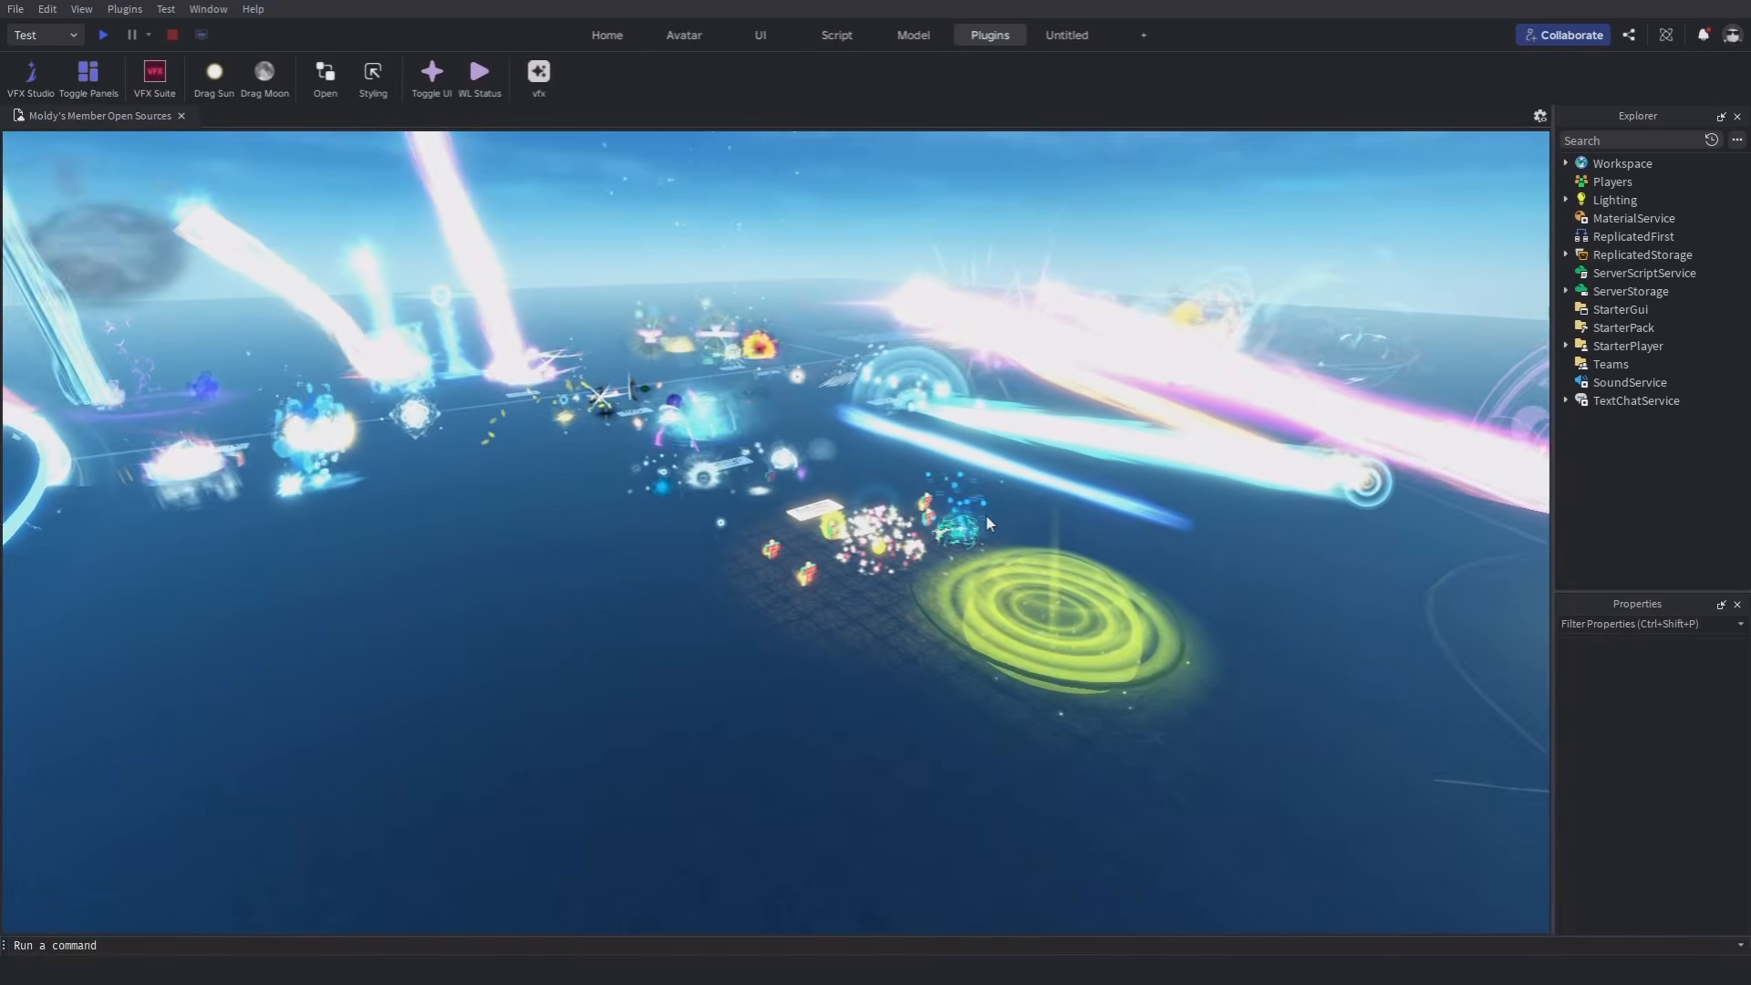
key(s)
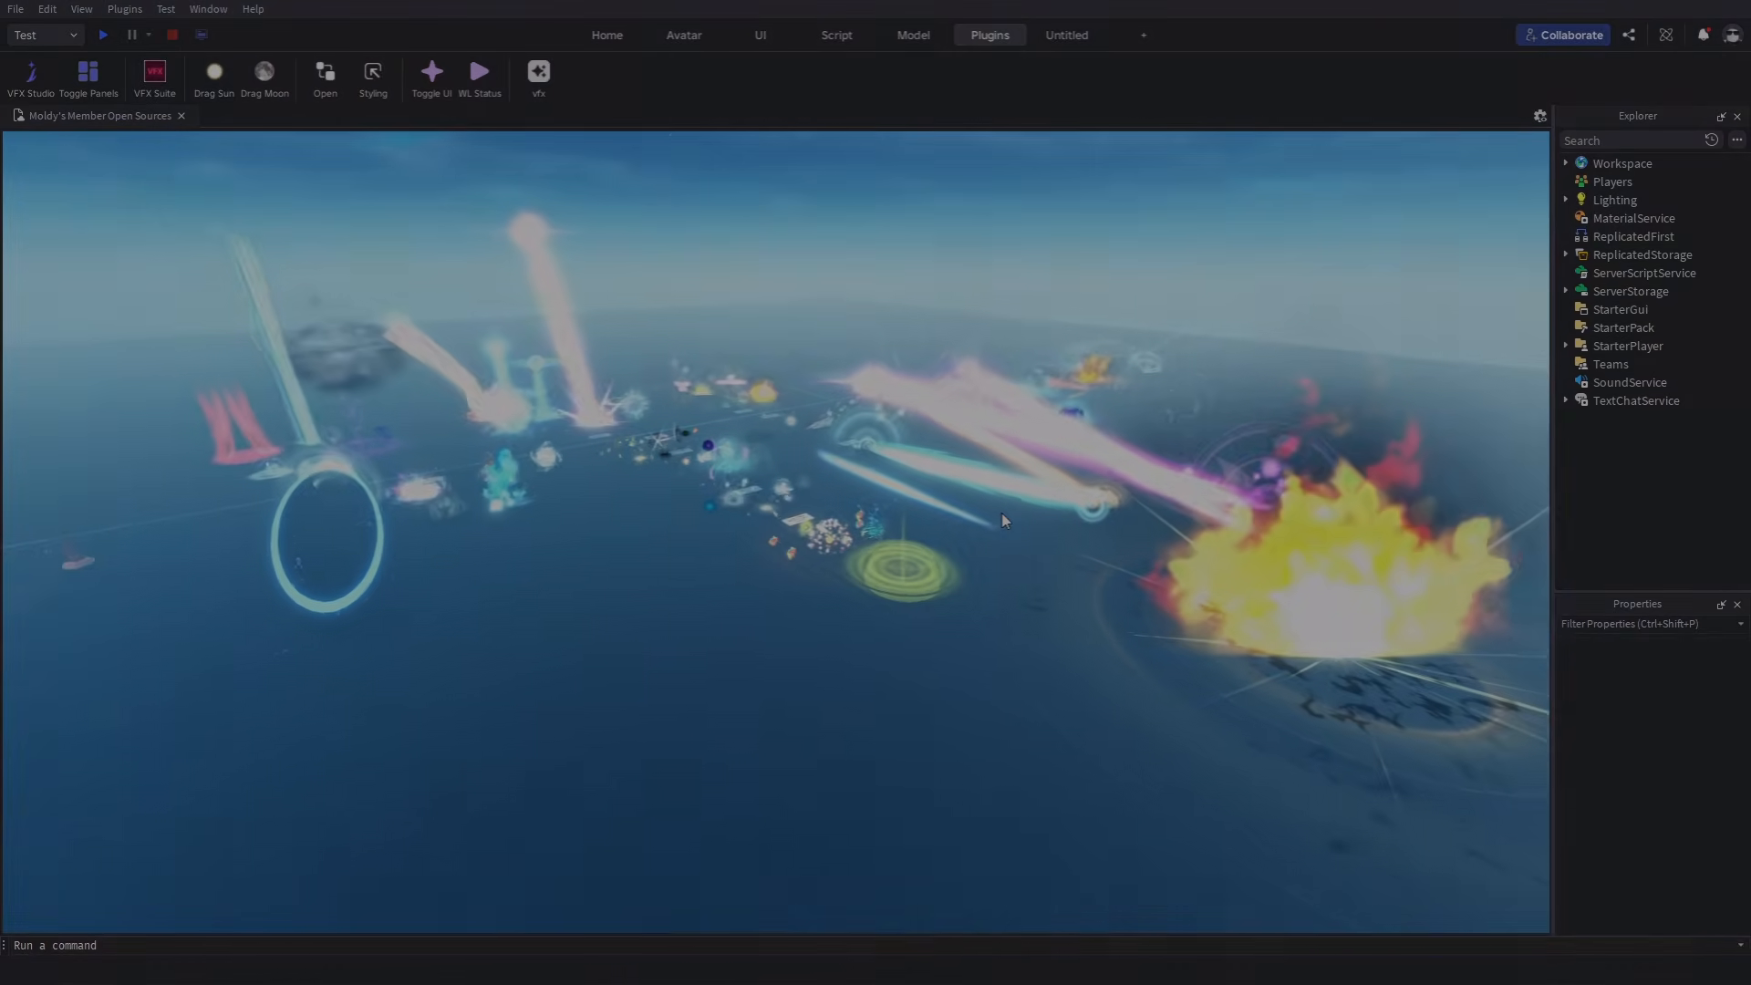
key(s)
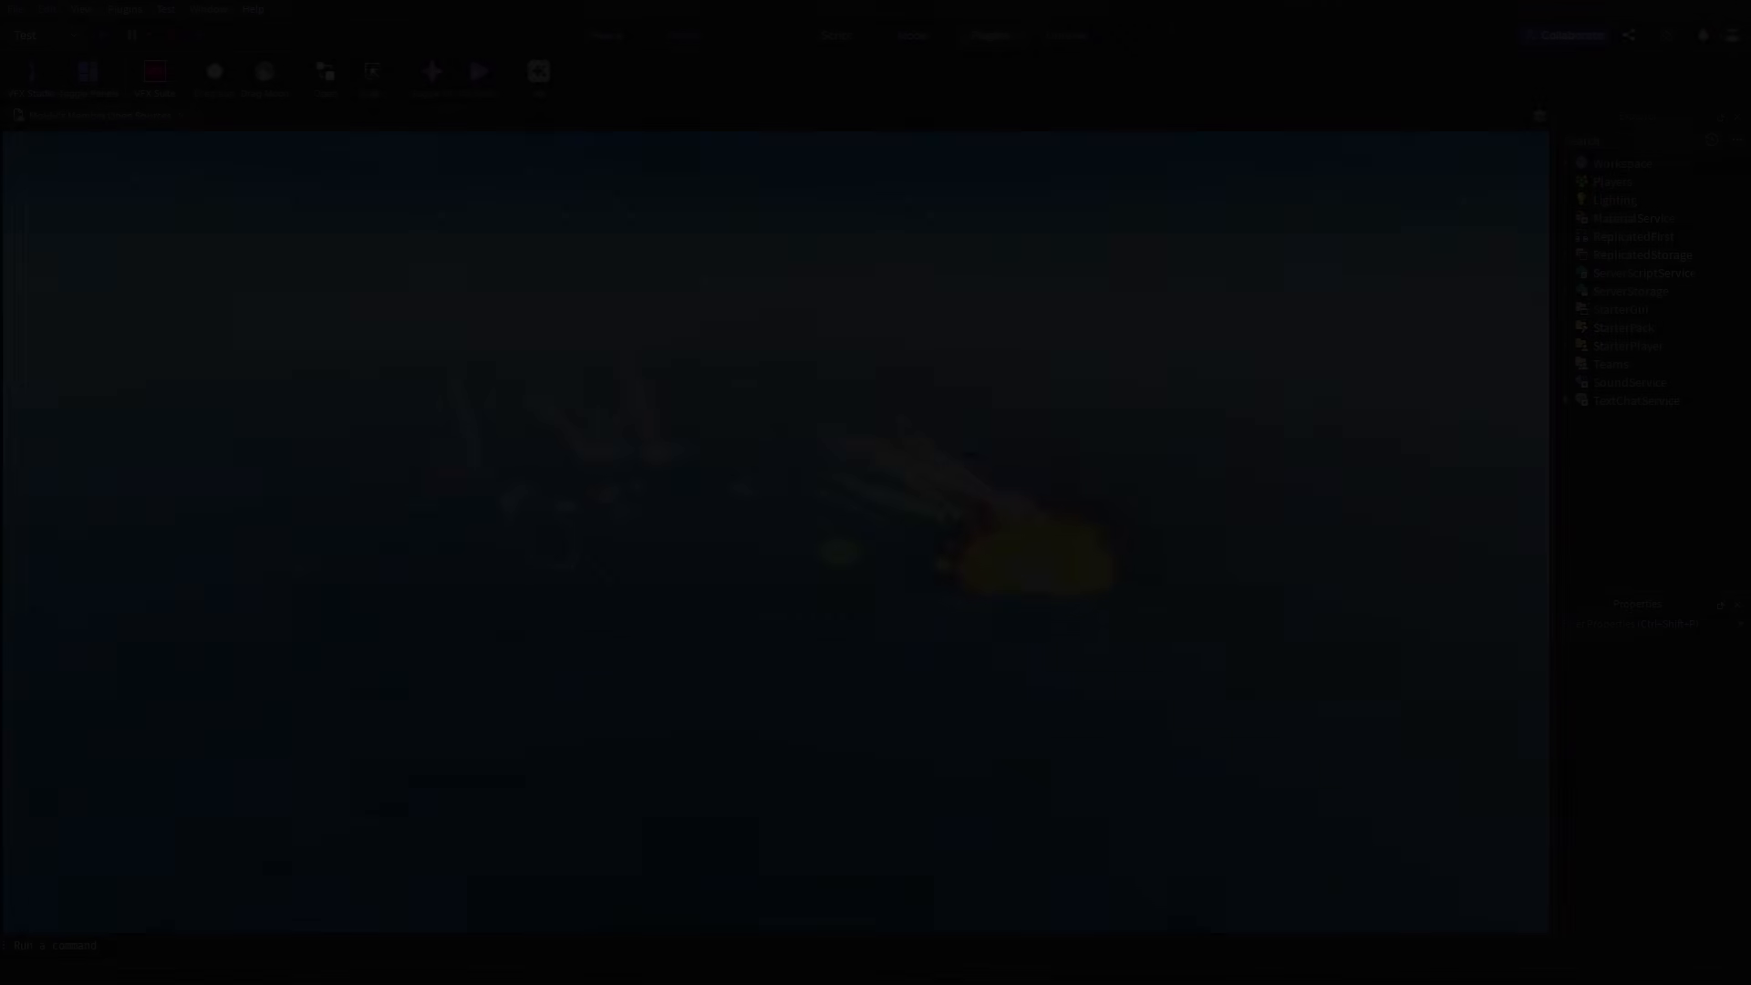